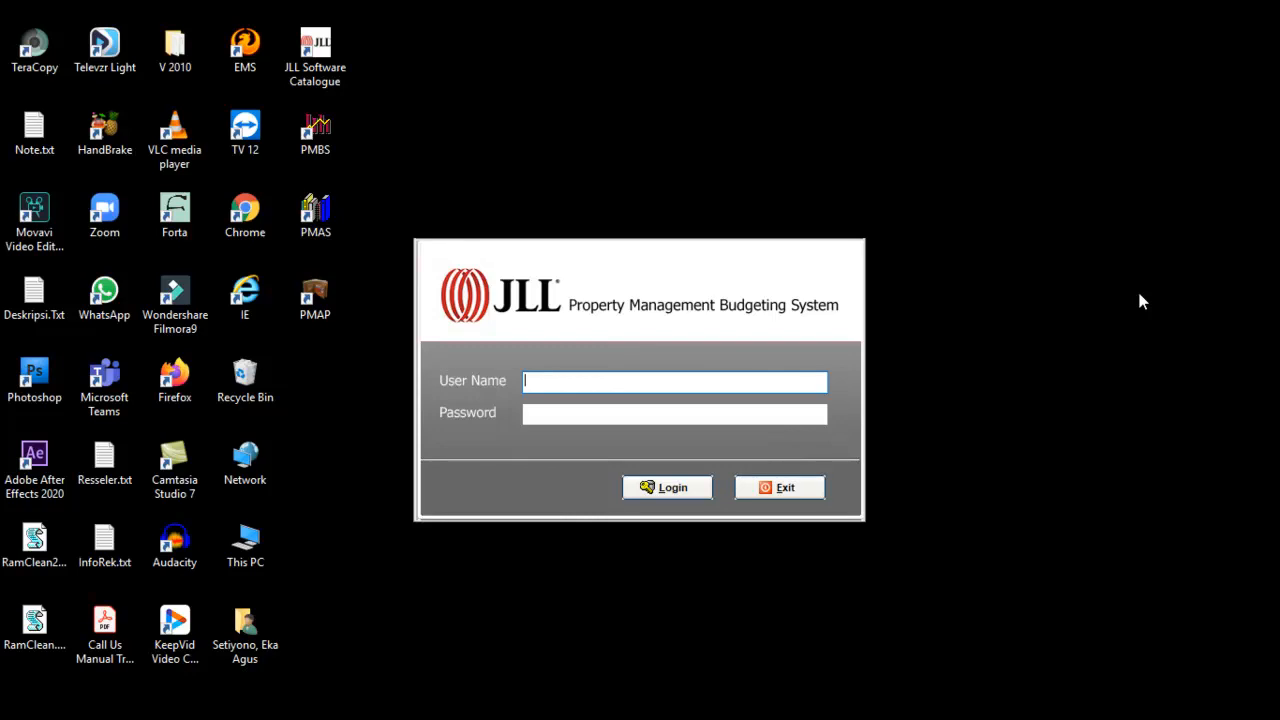
Step: Log in with user name HRD and its password
text(HRD)
key(Tab)
text(HRD)
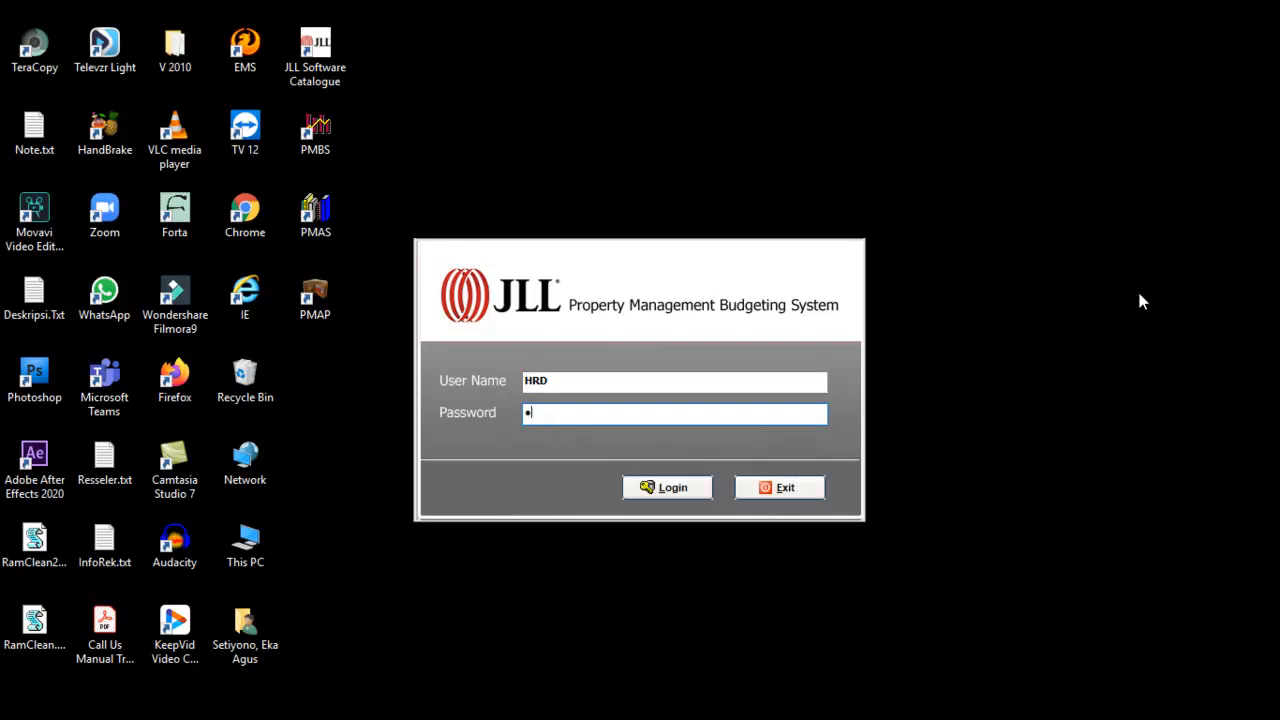
key(Return)
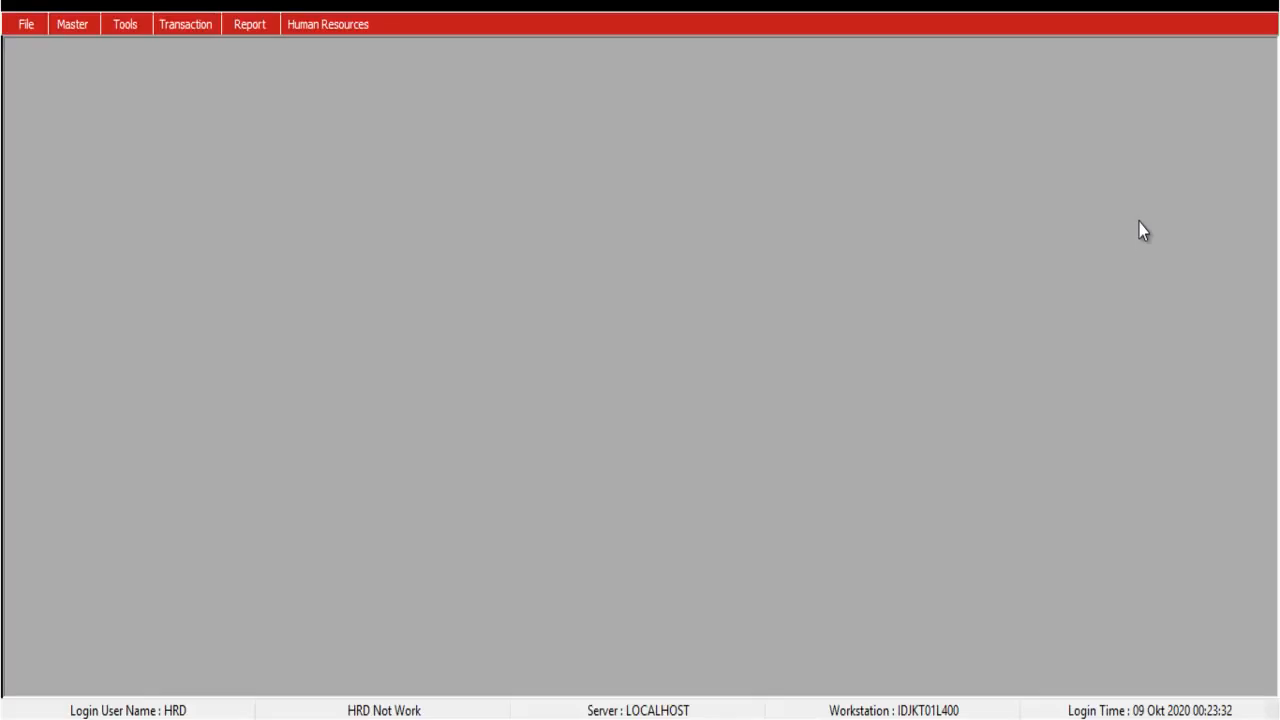
Step: Open the Employees list from the Human Resources menu
click(362, 30)
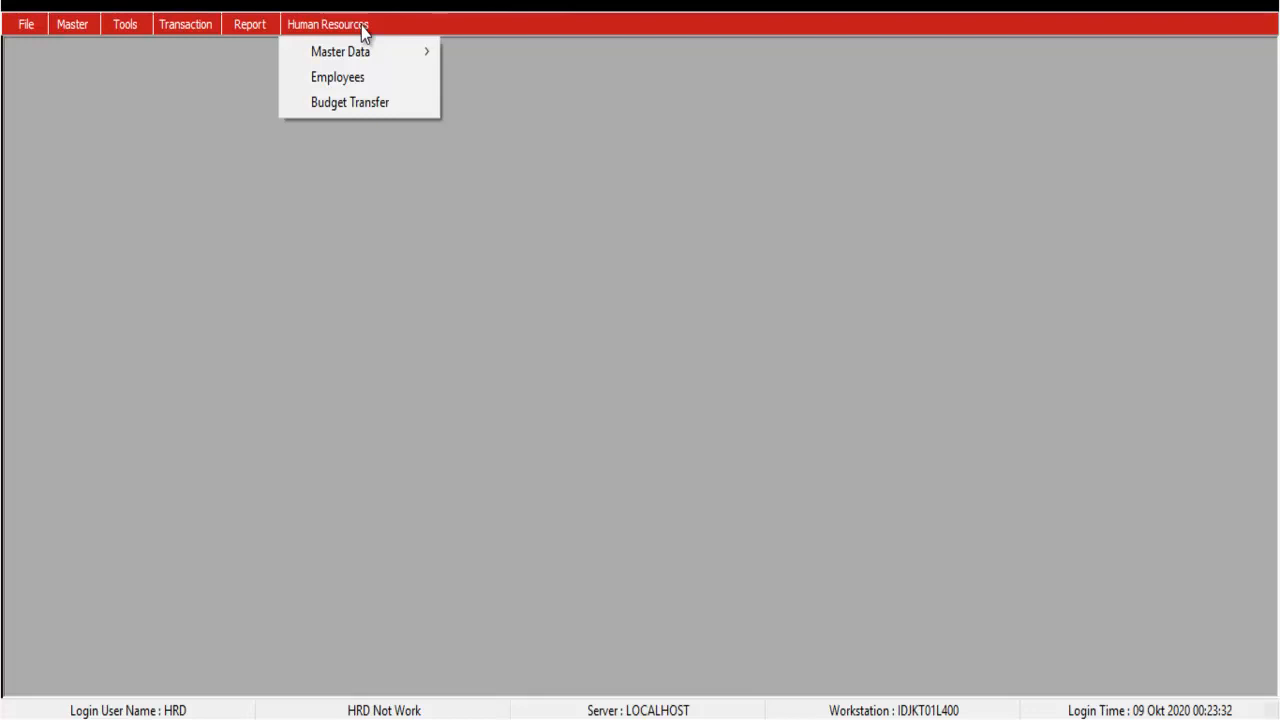
mouse_move(353, 57)
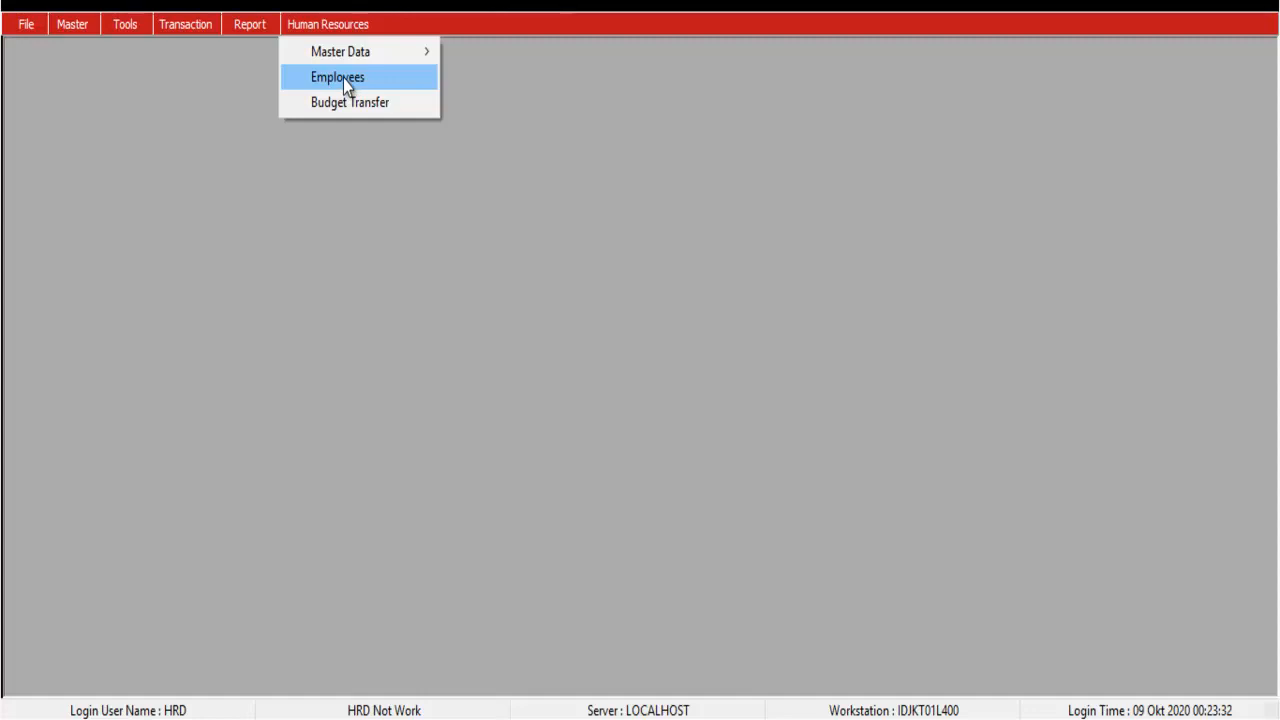
click(343, 78)
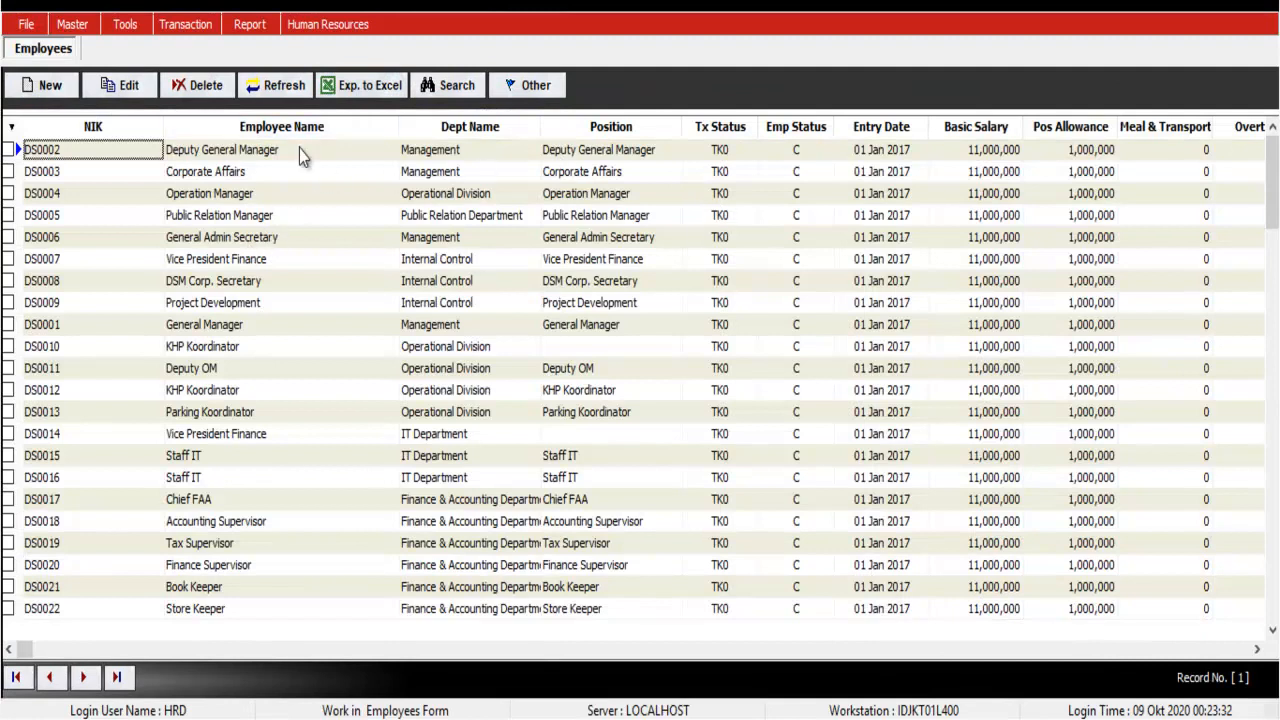
Step: Browse employee records DS0002 to DS0006, ending on DS0002, then open the Master menu
click(252, 172)
key(Down)
key(Up)
key(Up)
key(Down)
key(Down)
key(Down)
key(Down)
key(Down)
key(Down)
key(Down)
key(Down)
key(Up)
key(Up)
key(Up)
key(Up)
key(Up)
key(Up)
key(Up)
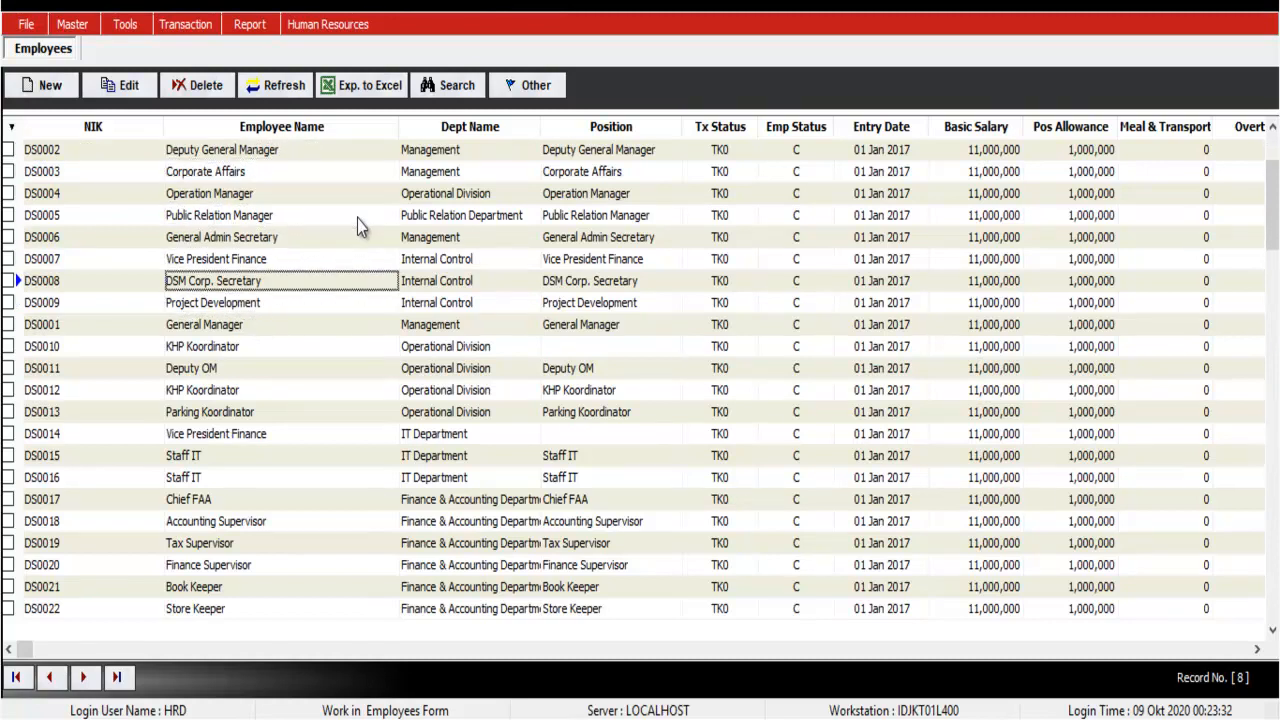
key(Up)
key(Down)
key(Down)
key(Down)
key(Down)
key(Down)
key(Down)
key(Down)
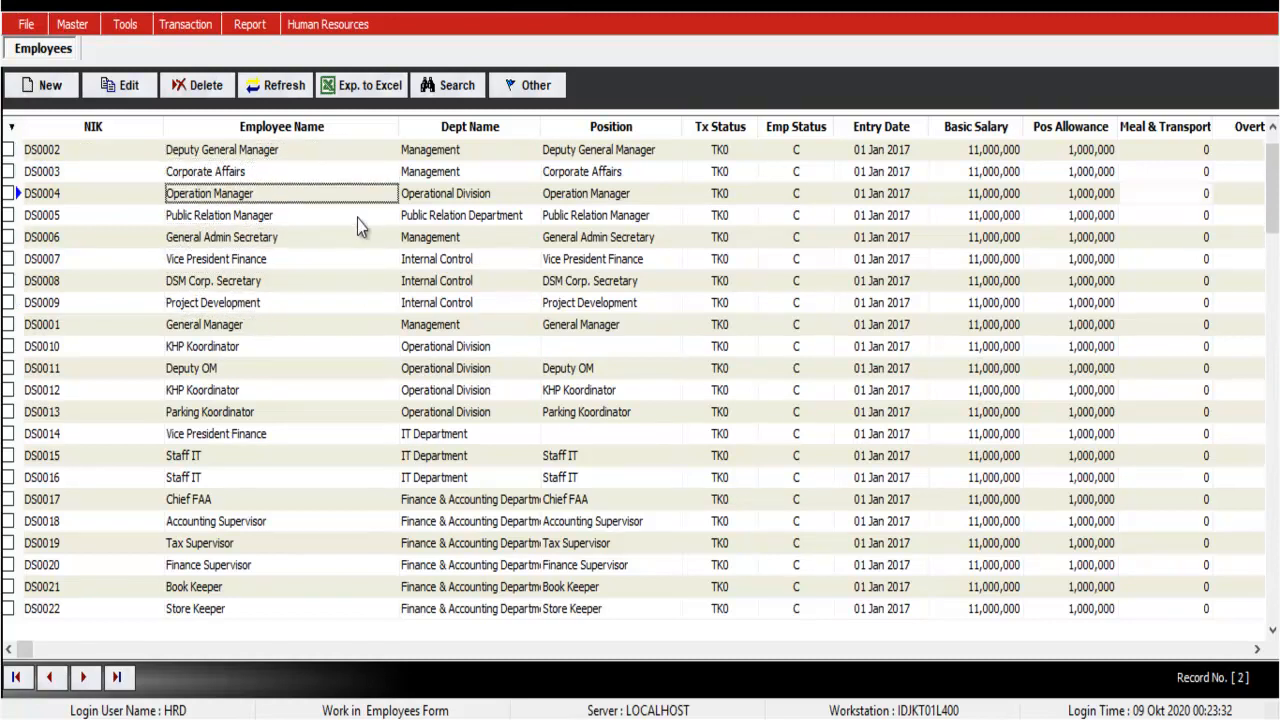
key(Down)
key(Down)
key(Up)
key(Up)
key(Up)
key(Up)
key(Up)
key(Up)
key(Up)
key(Up)
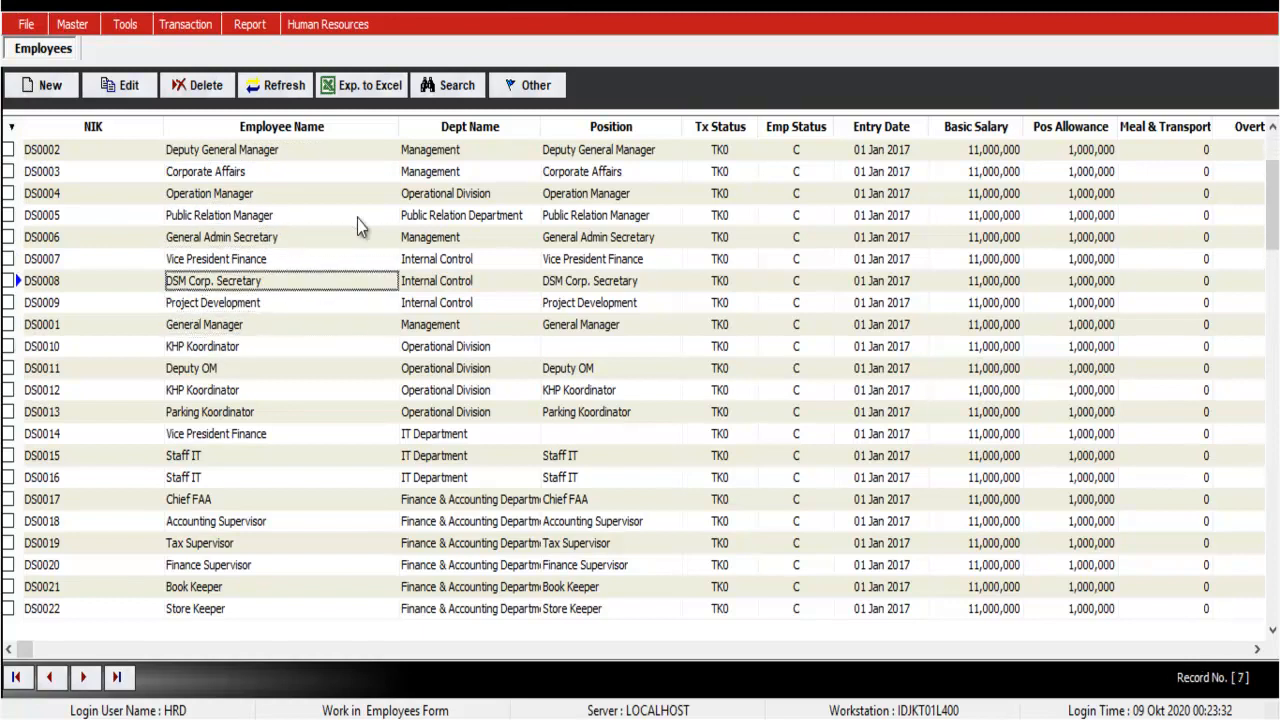
key(Up)
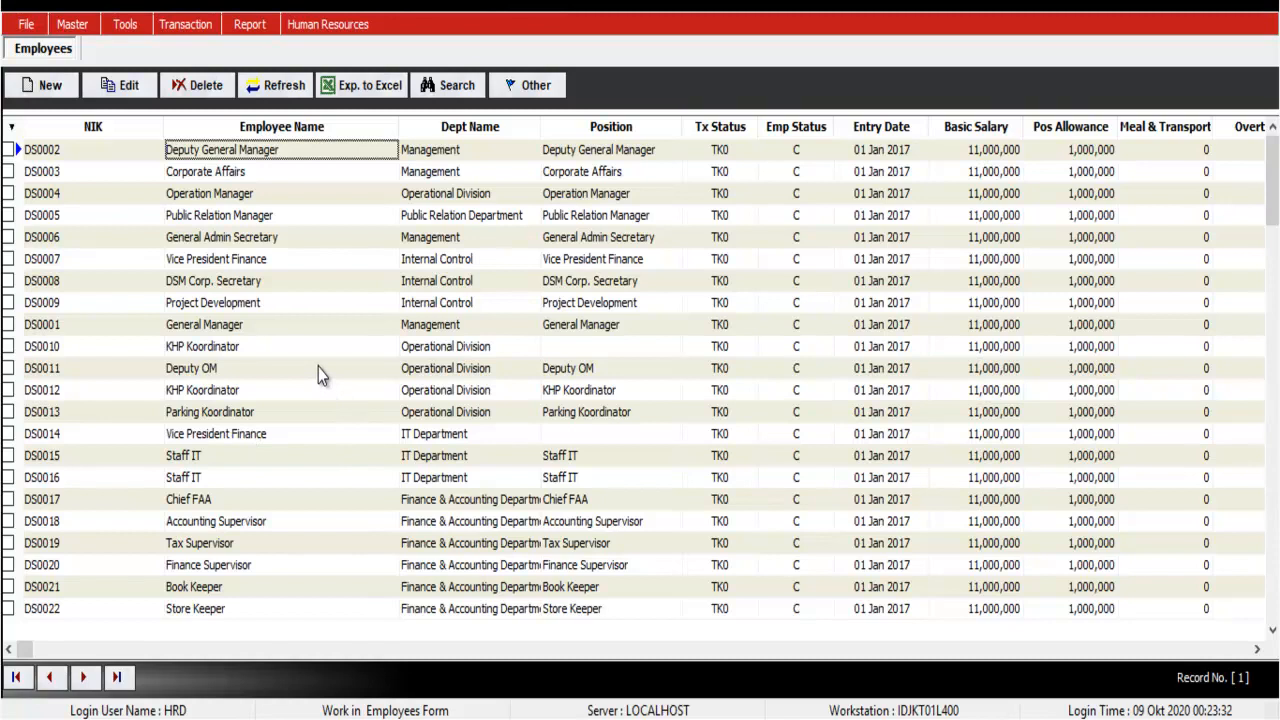
click(70, 26)
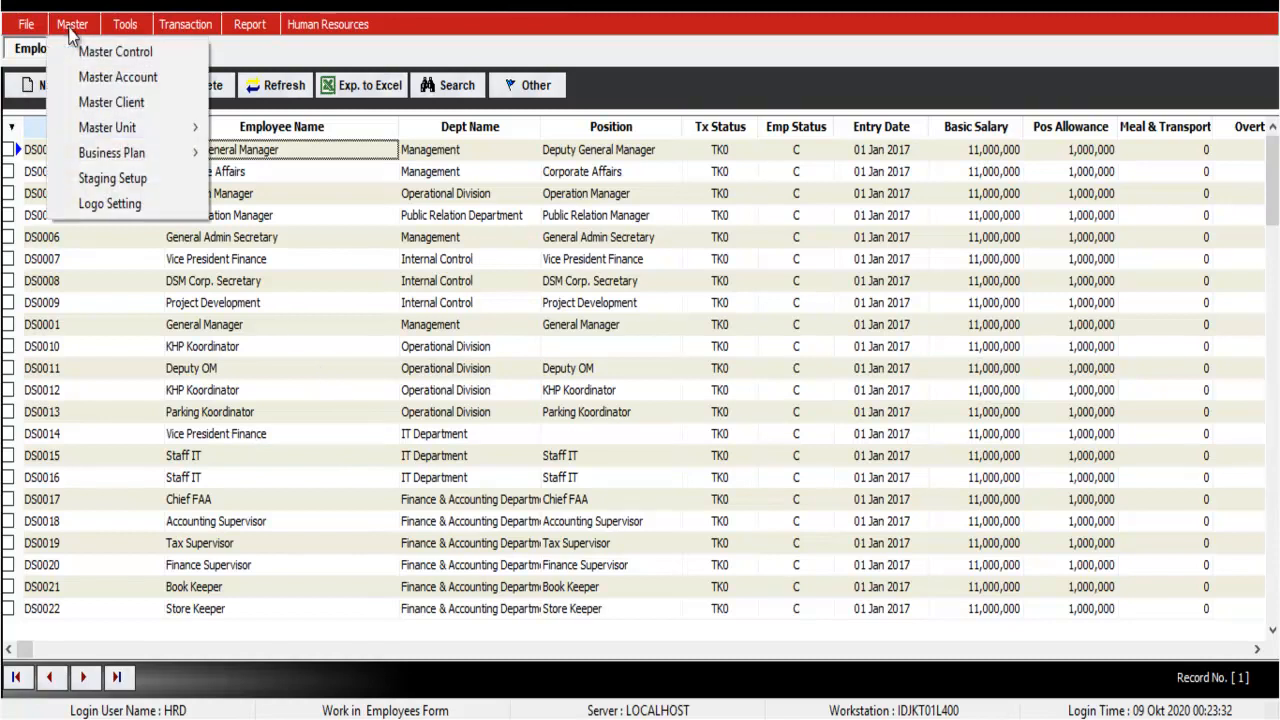
click(73, 51)
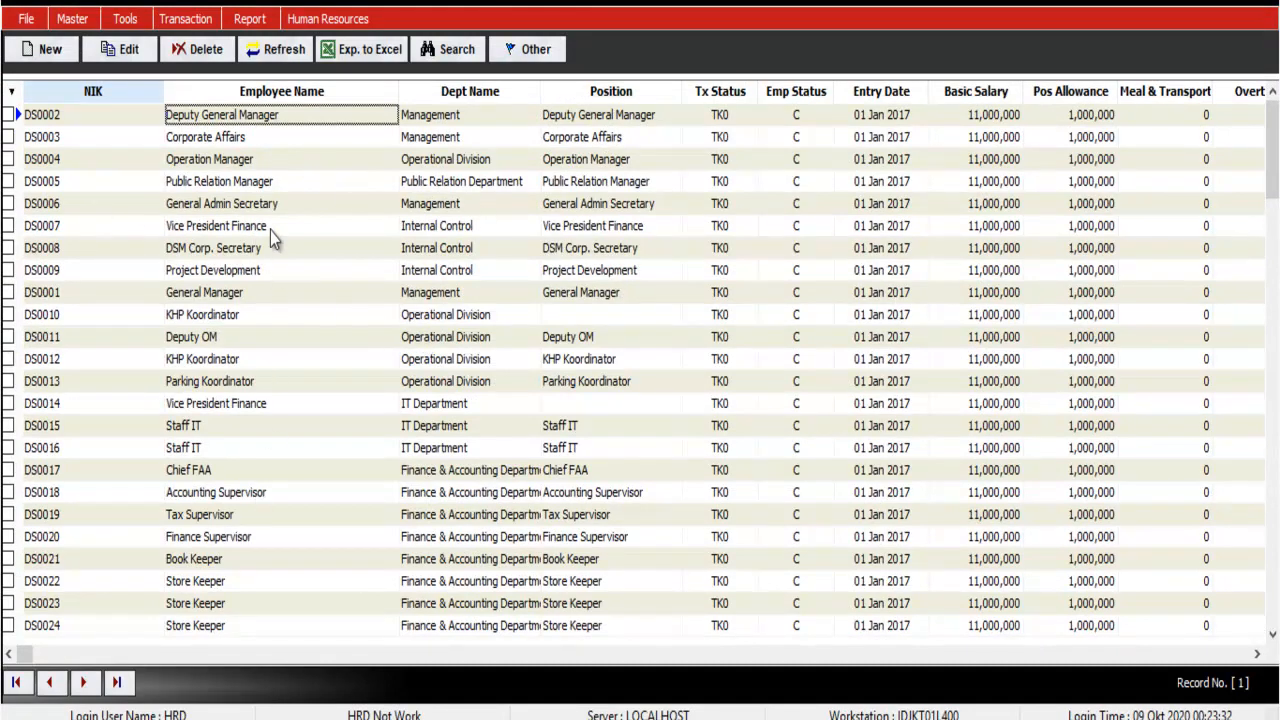
Step: Step down the employee grid to DS0018, then return to the DS0002 record
key(Down)
key(Down)
key(Down)
key(Down)
key(Down)
key(Down)
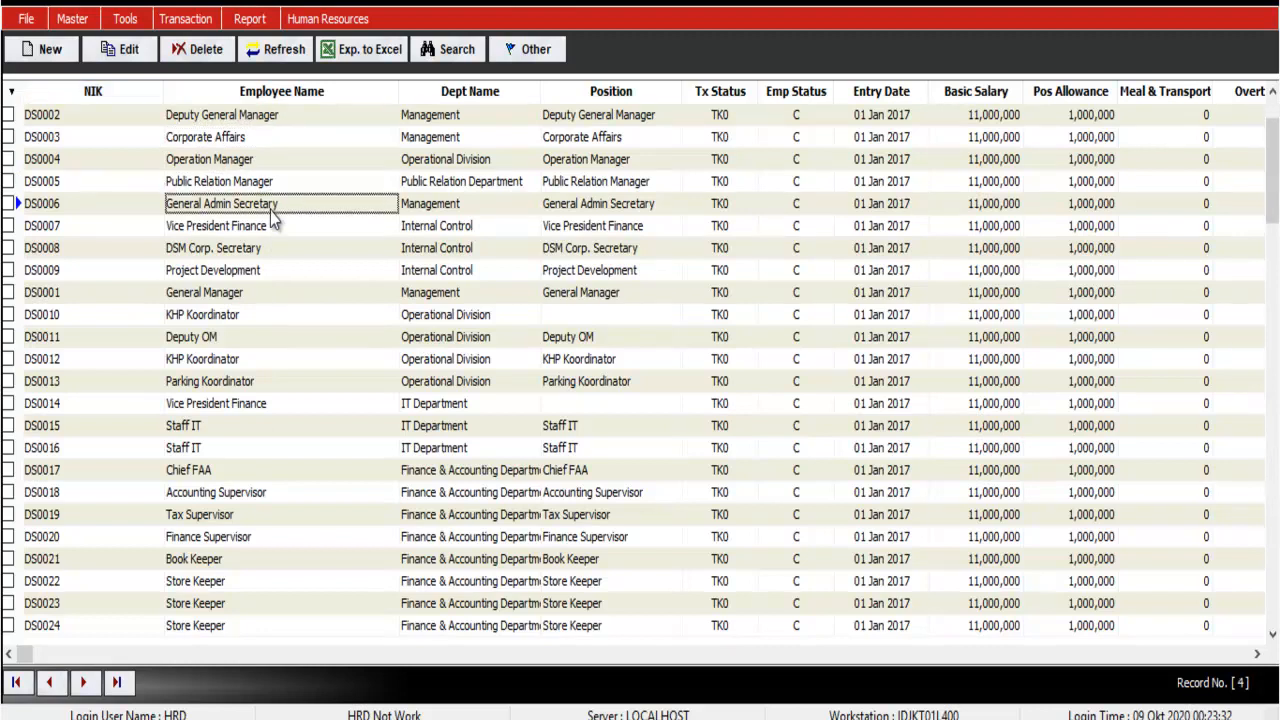
key(Down)
key(Down)
key(Down)
key(Down)
key(Down)
key(Down)
key(Down)
key(Down)
key(Down)
key(Down)
key(Down)
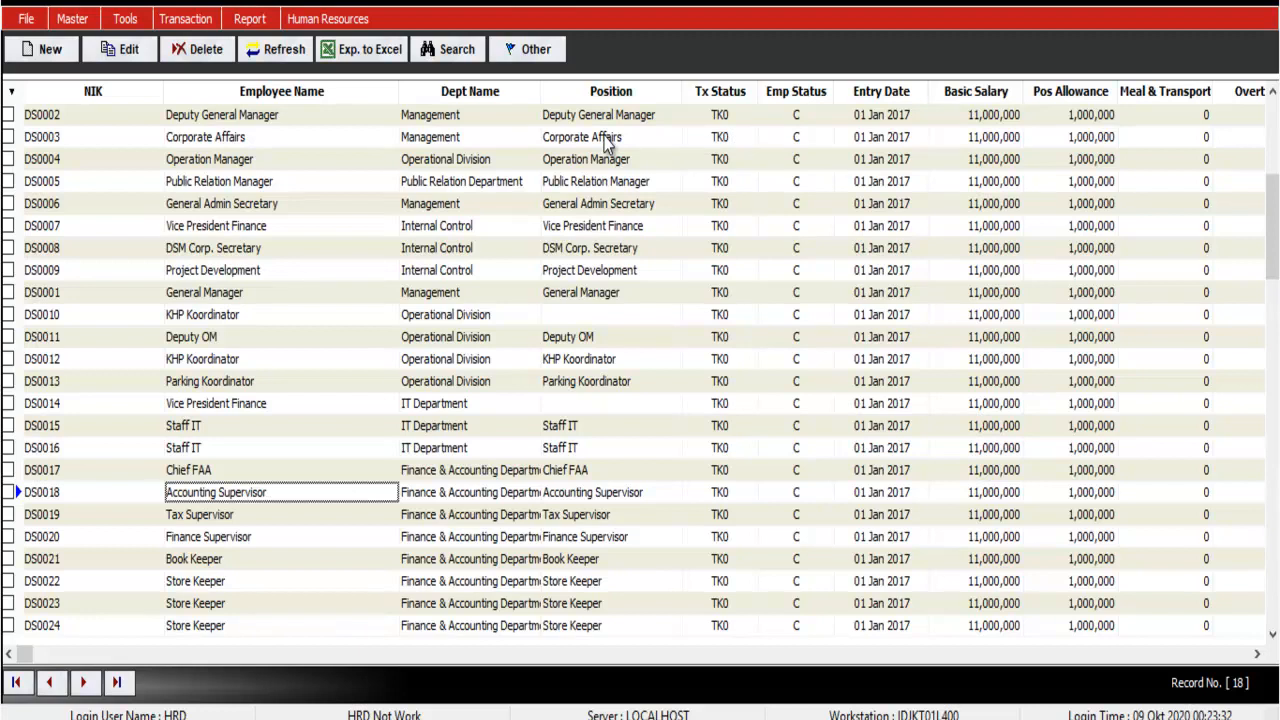
click(730, 115)
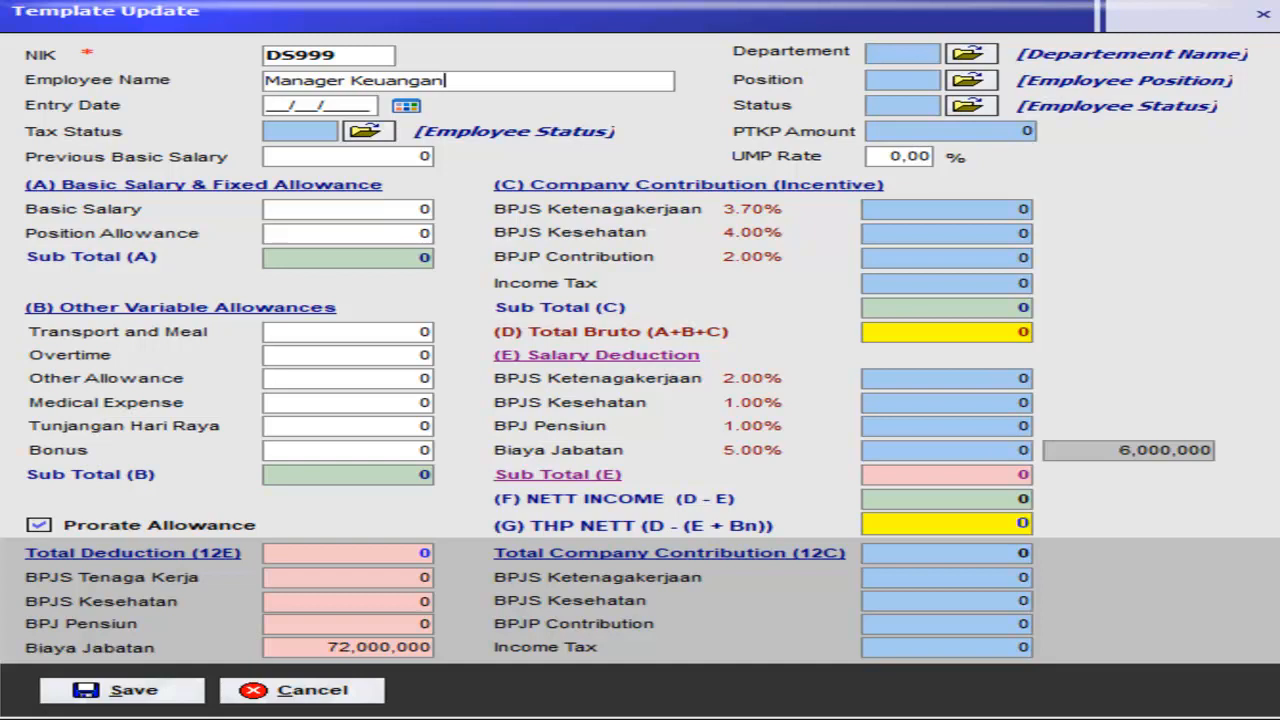
Step: Enter entry date 01/01/2021 and set the tax status to TK0
click(276, 106)
text(010120)
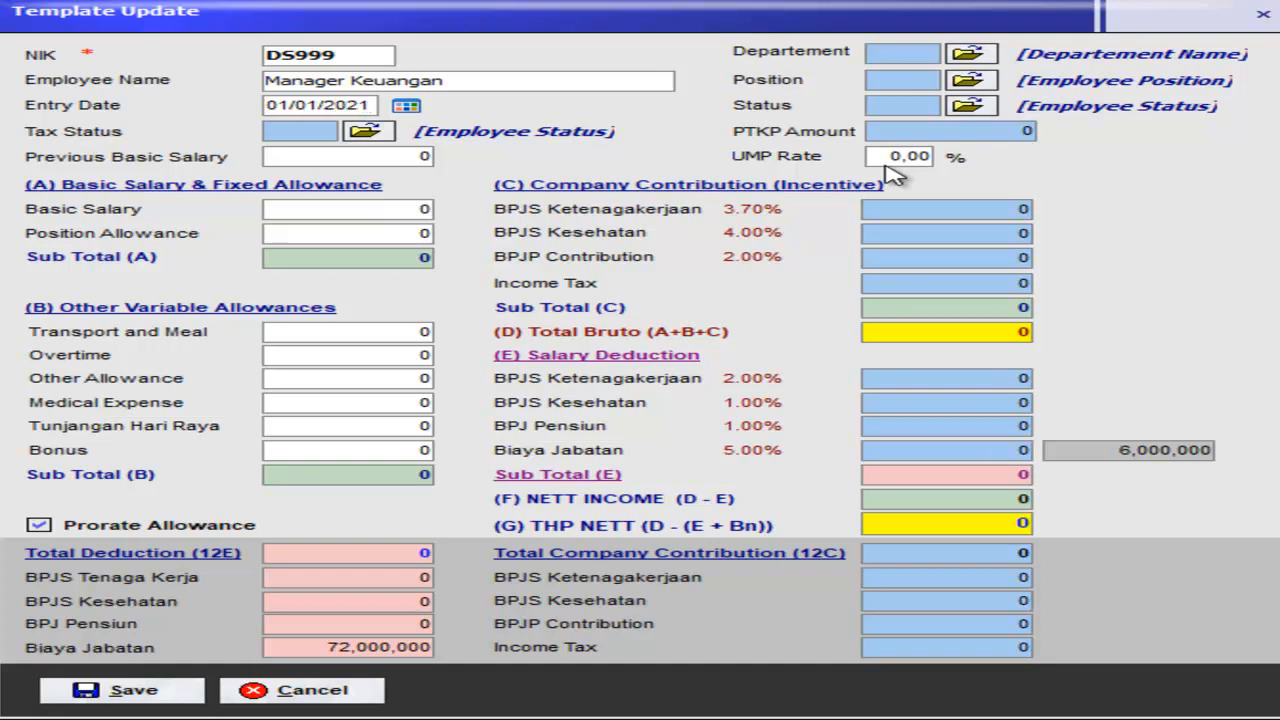
click(365, 137)
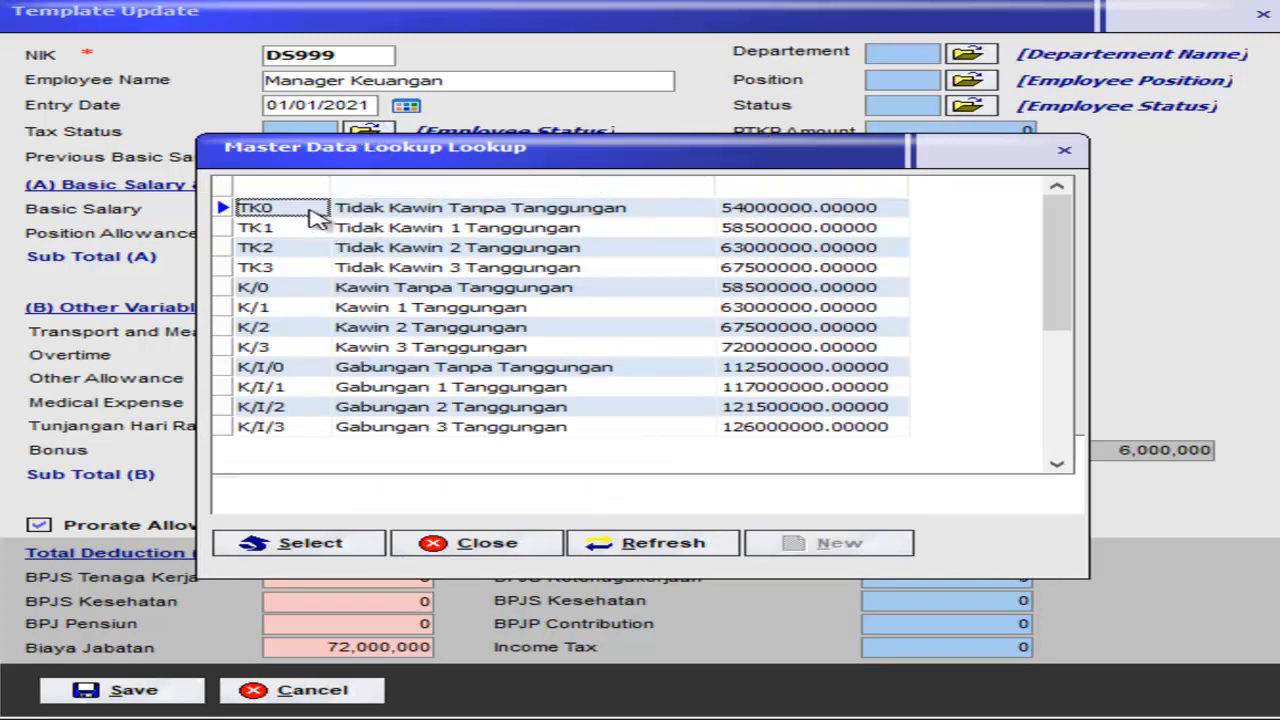
double_click(388, 208)
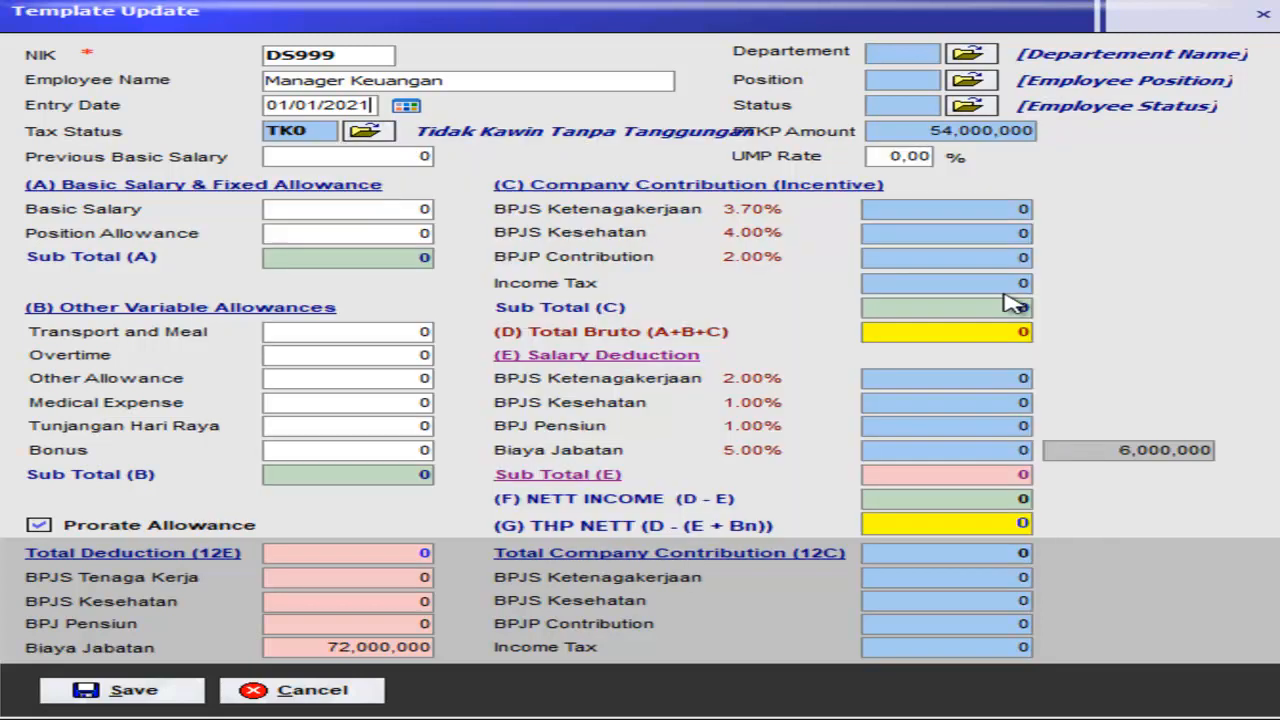
Step: Set department FA, position HOD (Finance Accounting Manager) and employee status Pemanent
click(975, 57)
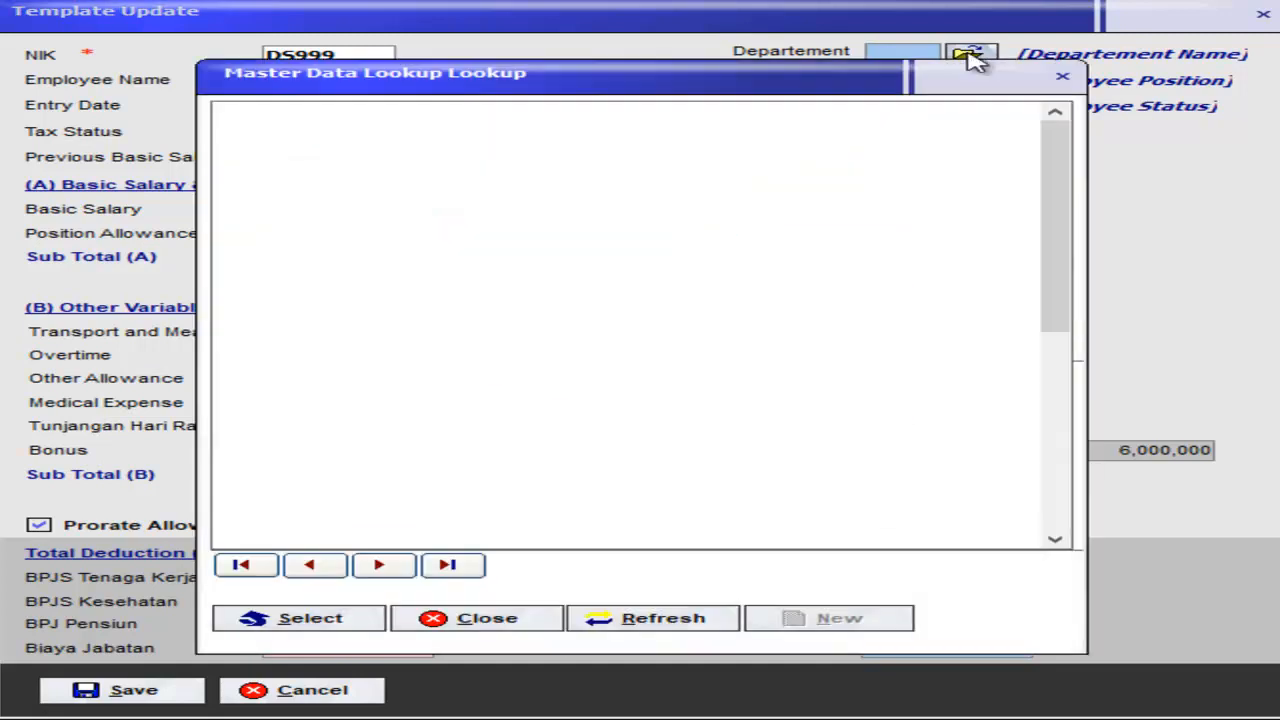
double_click(450, 180)
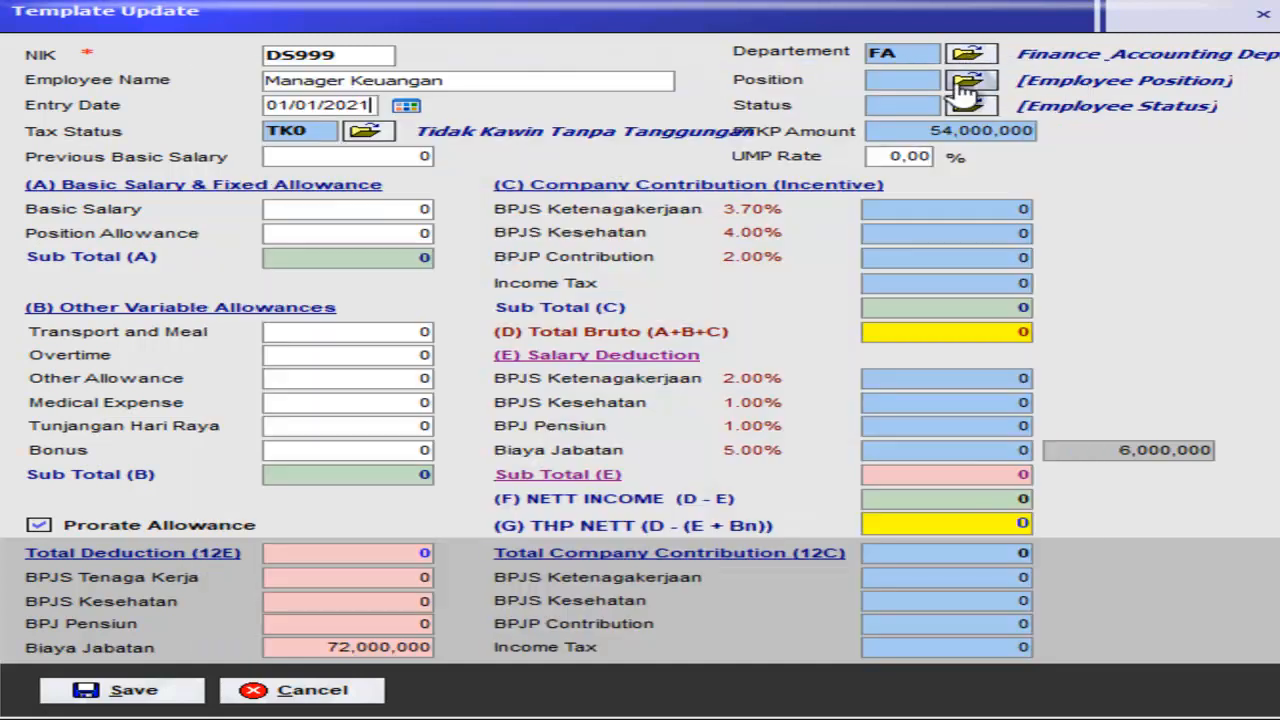
click(970, 80)
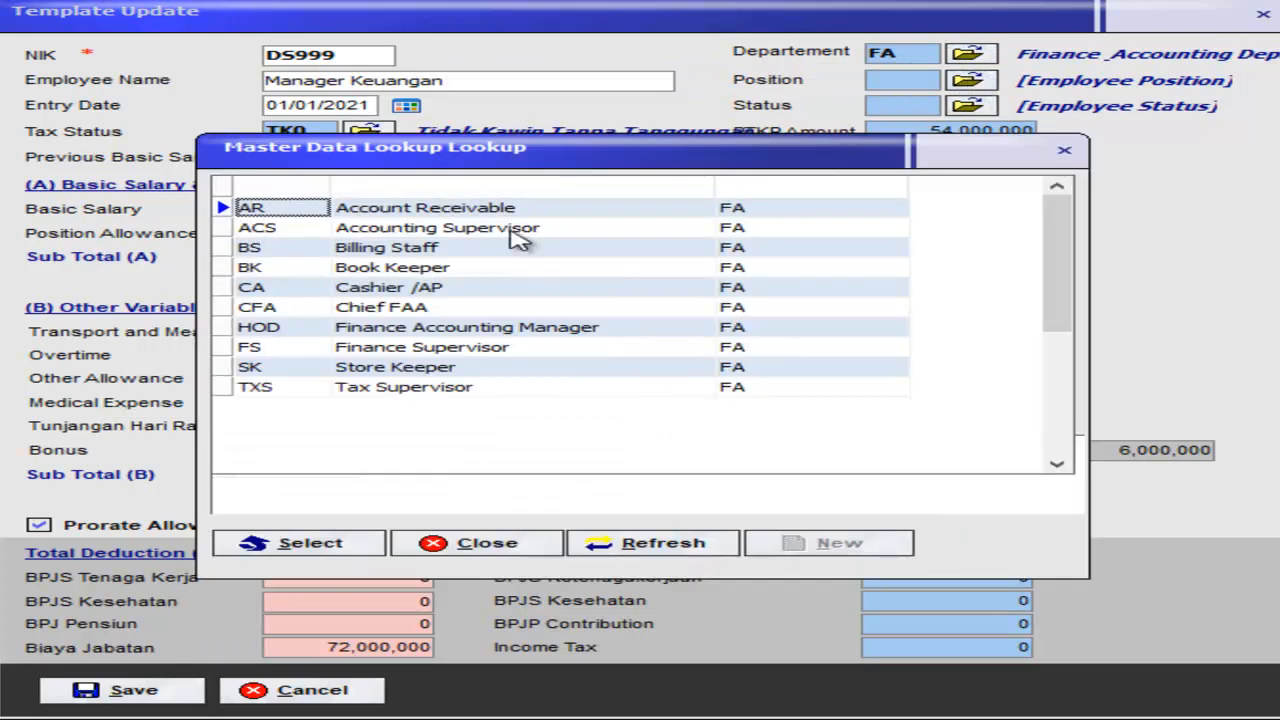
double_click(478, 336)
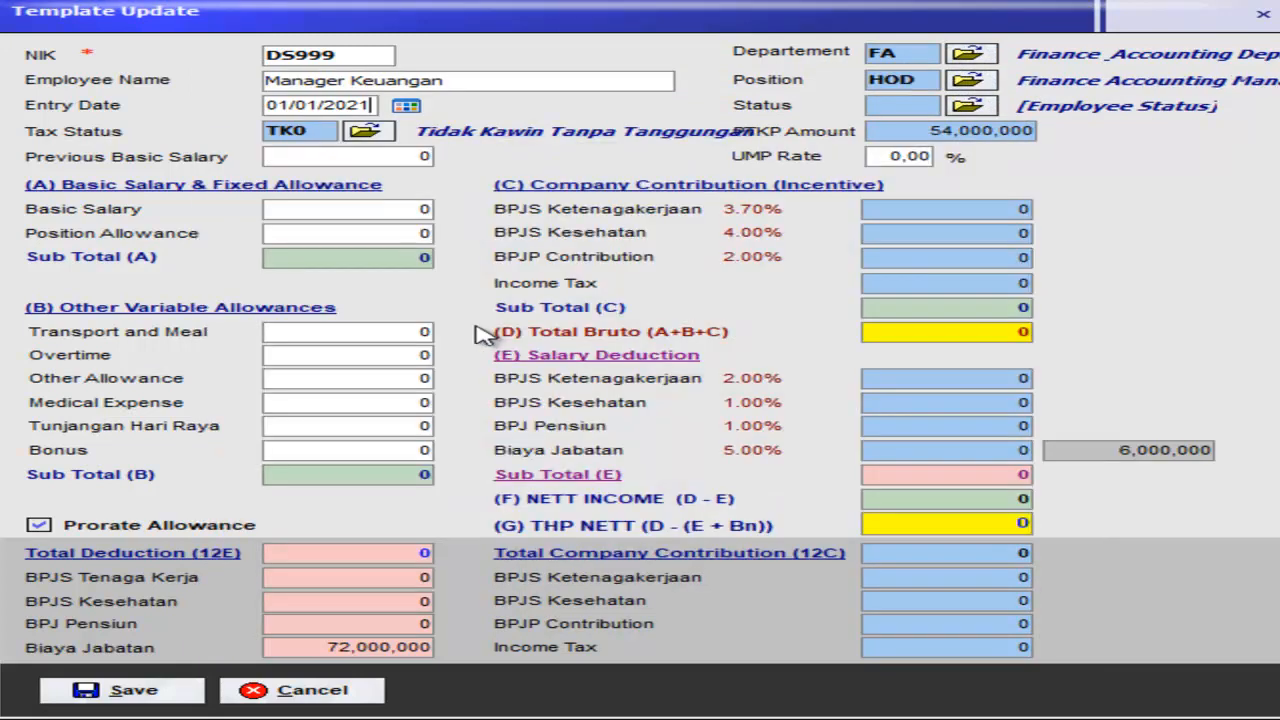
click(978, 108)
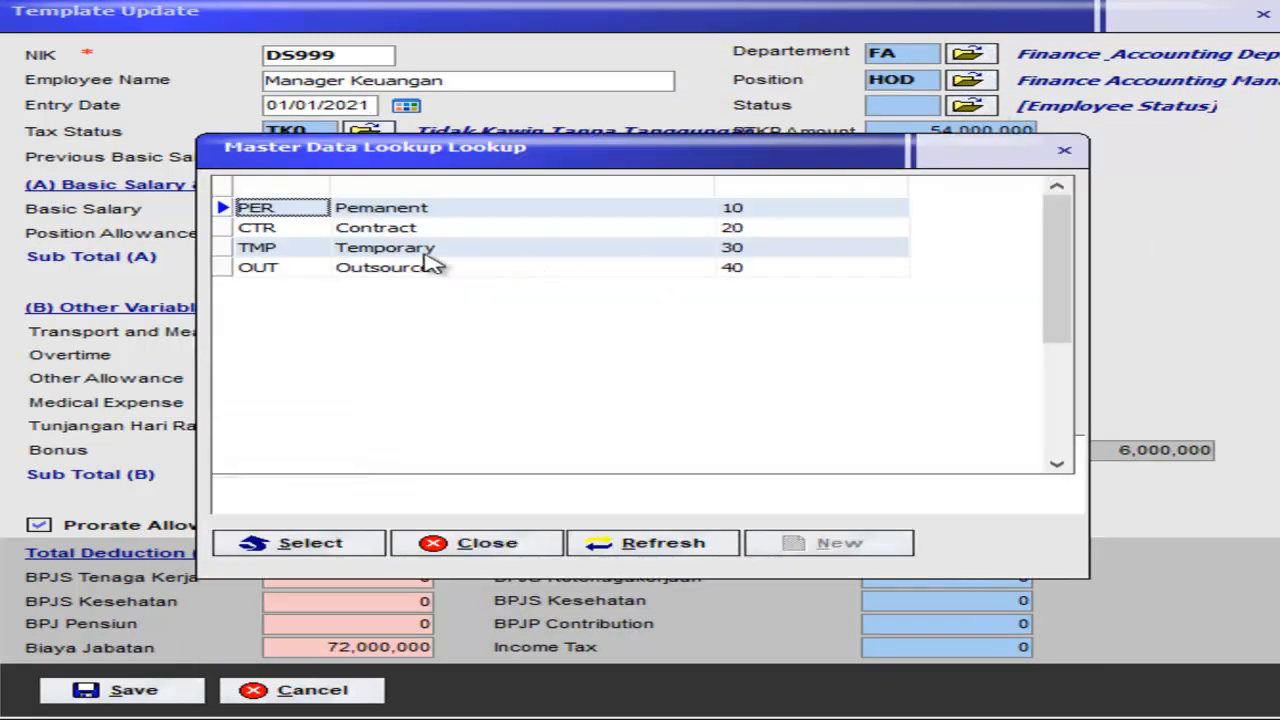
double_click(416, 212)
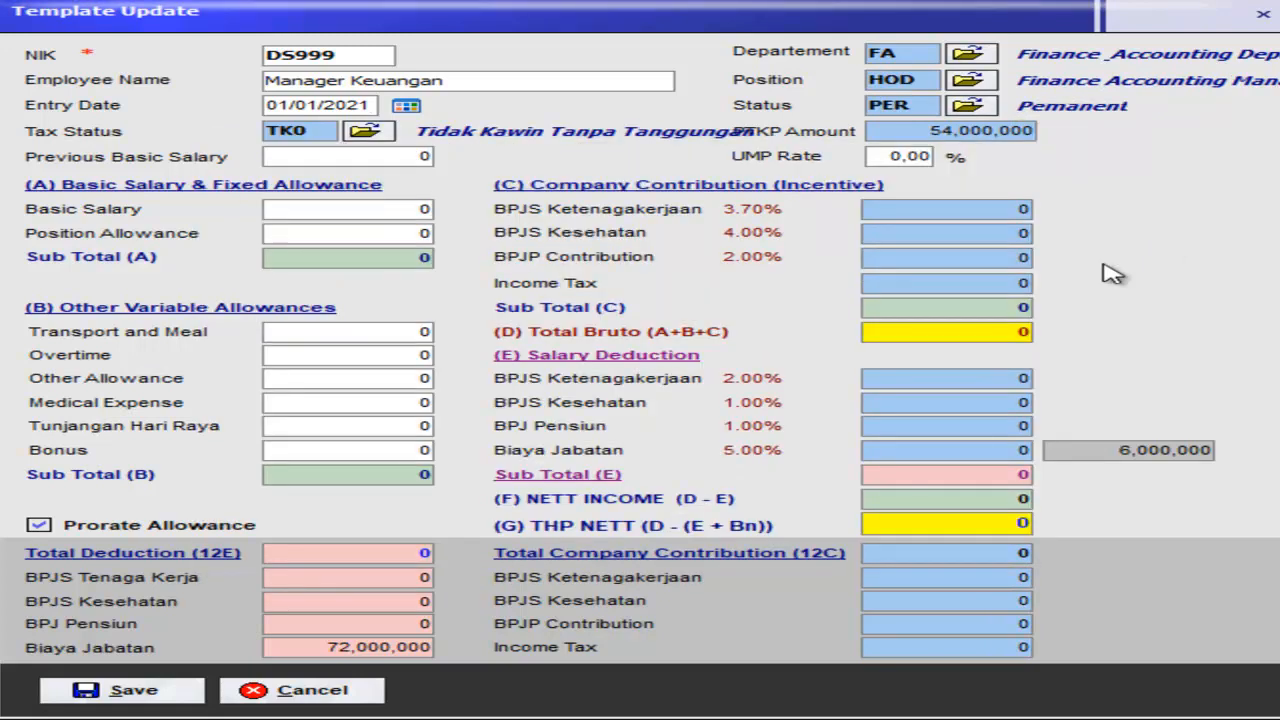
Step: Enter 12,000,000 previous basic salary and re-enable Prorate Allowance to fill the allowances
key(Tab)
text(12000000)
key(Tab)
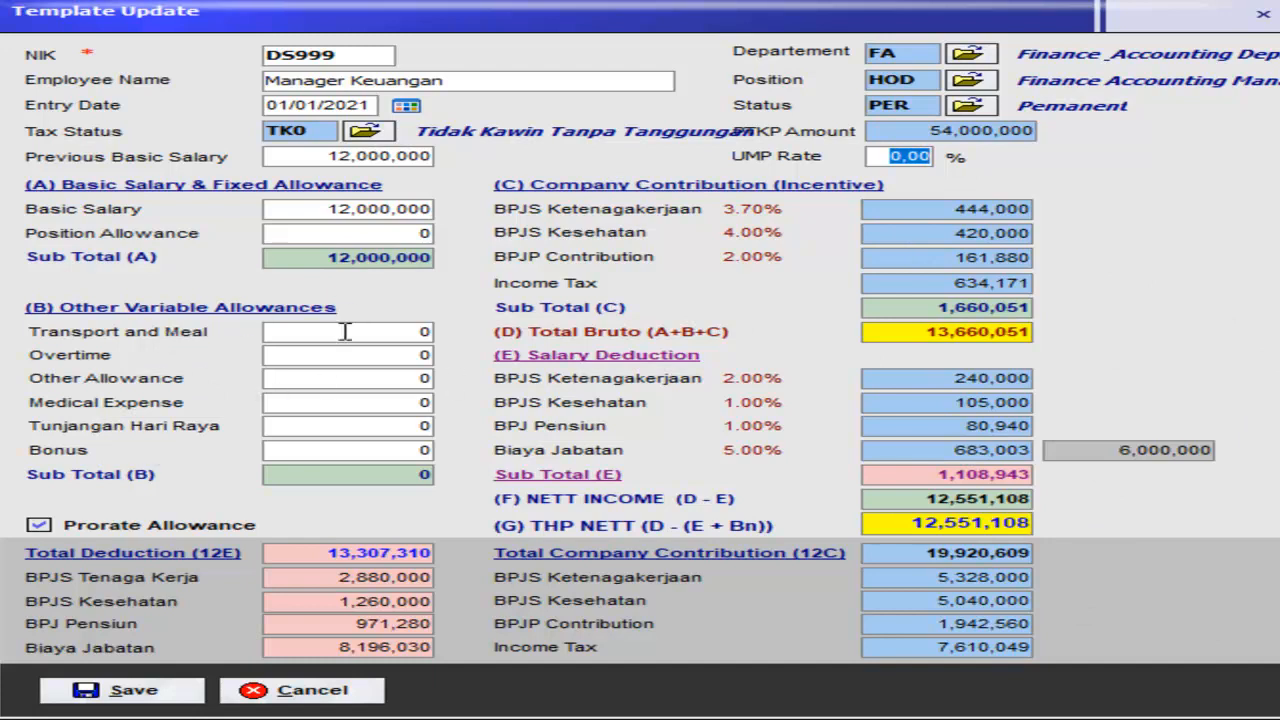
click(106, 529)
click(108, 530)
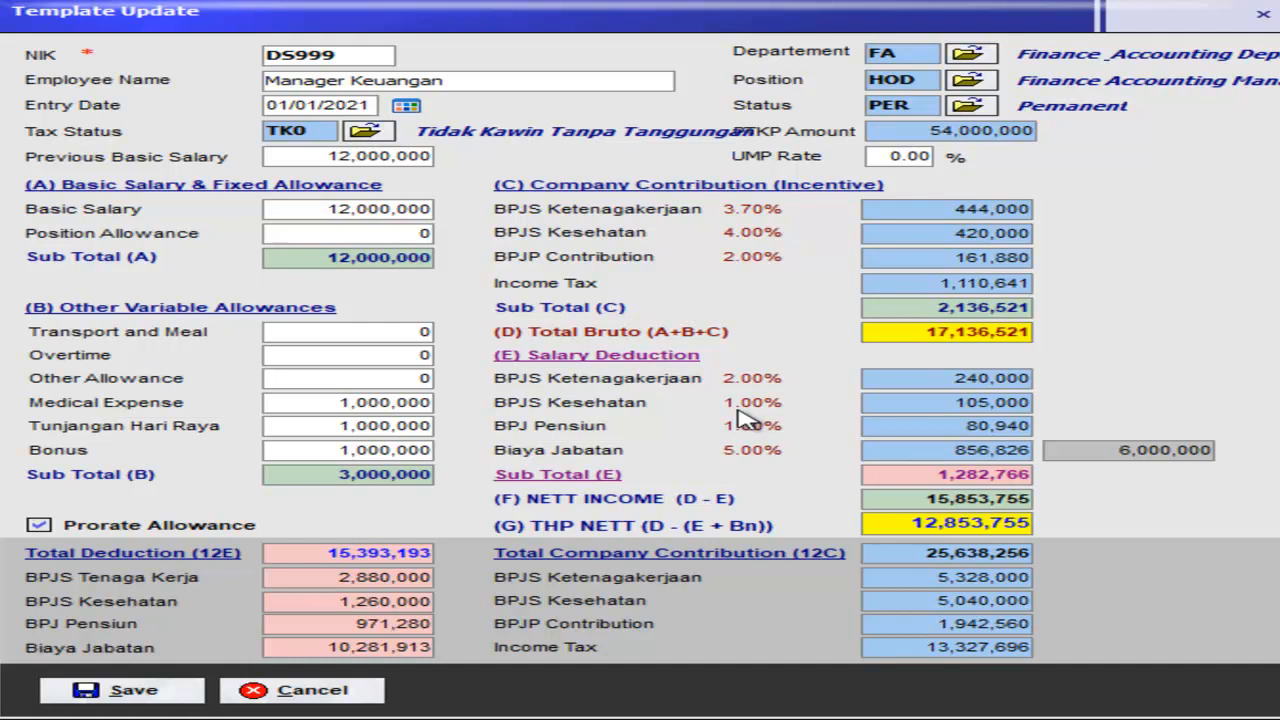
key(Tab)
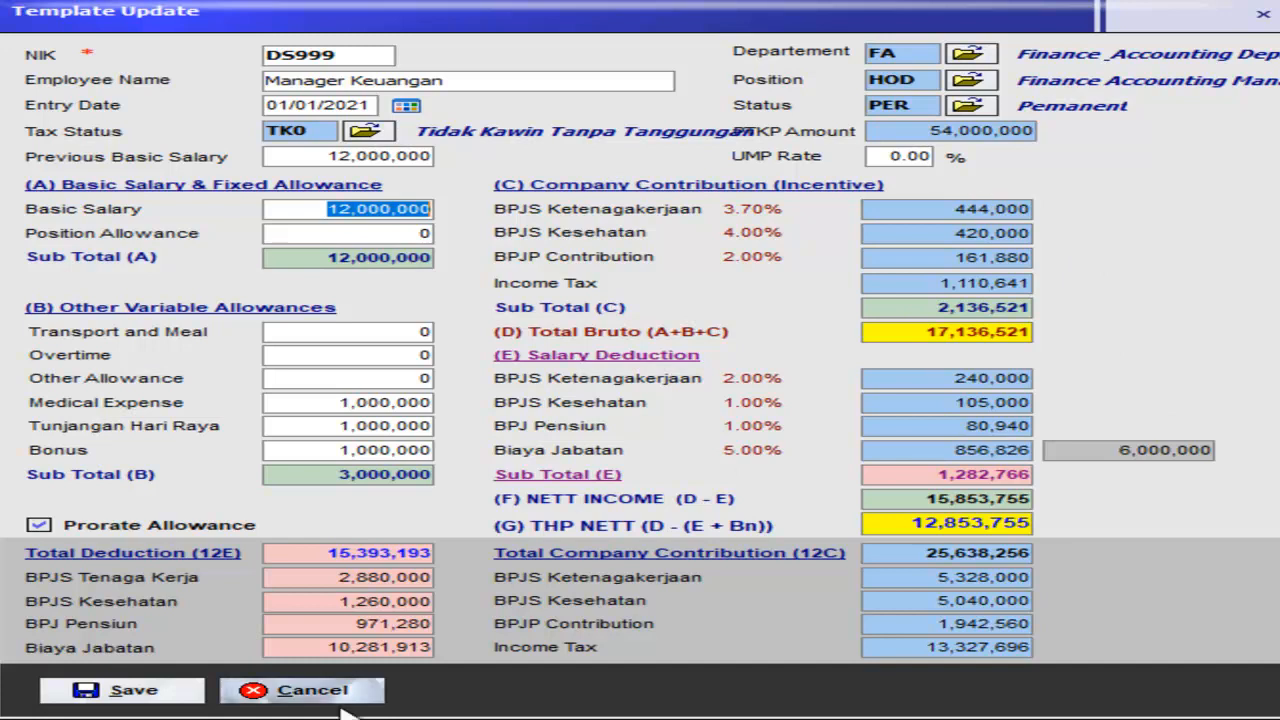
Step: Save the DS999 record and scroll to confirm it as the last employee row
click(178, 692)
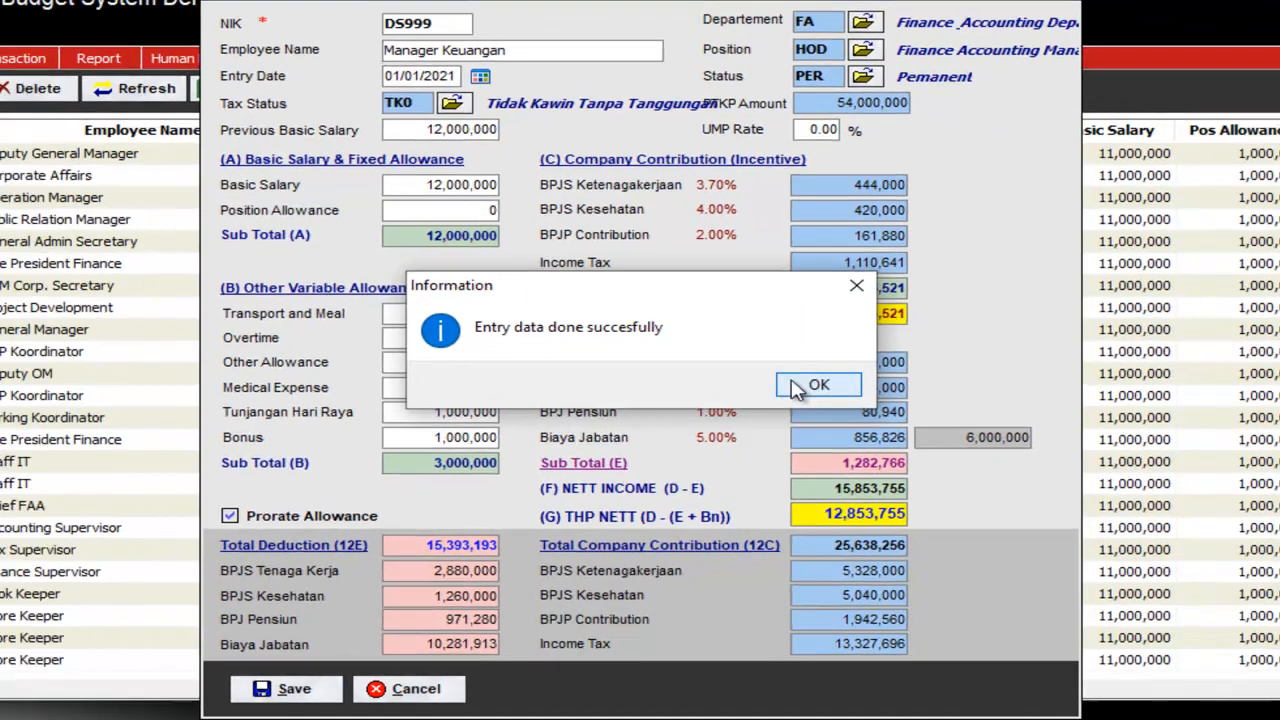
click(797, 388)
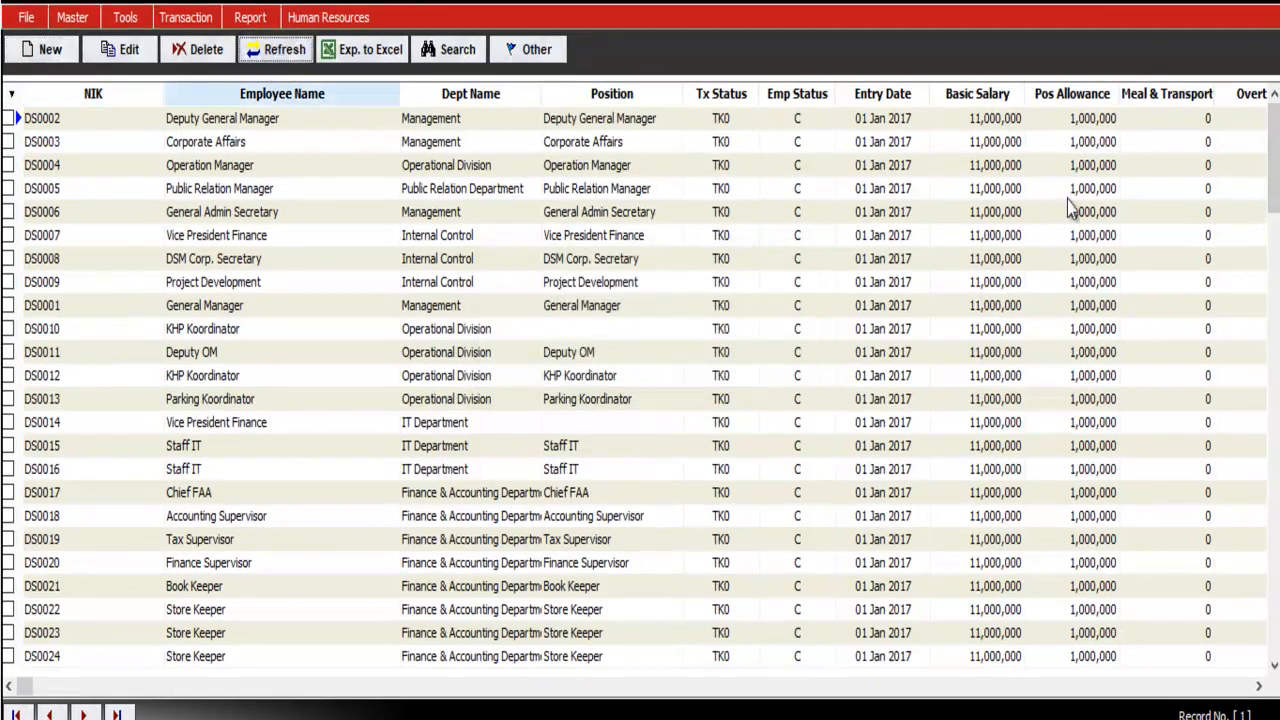
drag(1274, 160, 1275, 674)
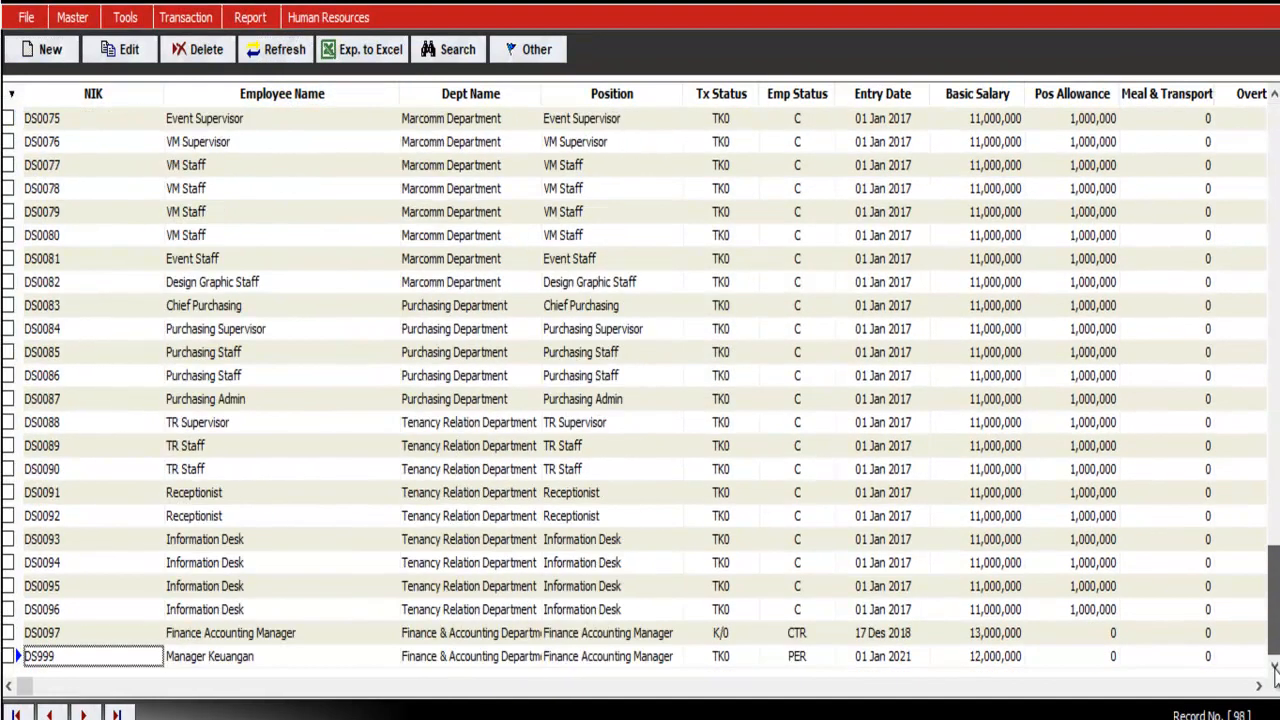
click(634, 640)
click(634, 660)
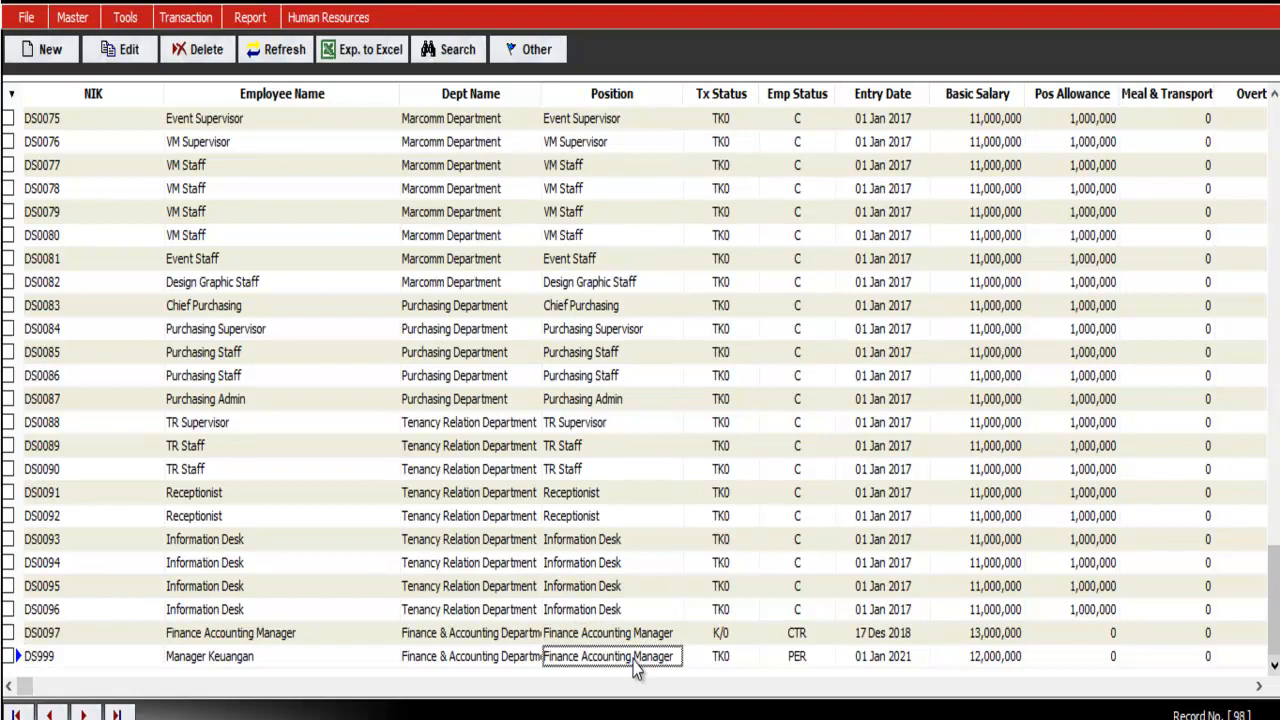
drag(1273, 614, 1275, 660)
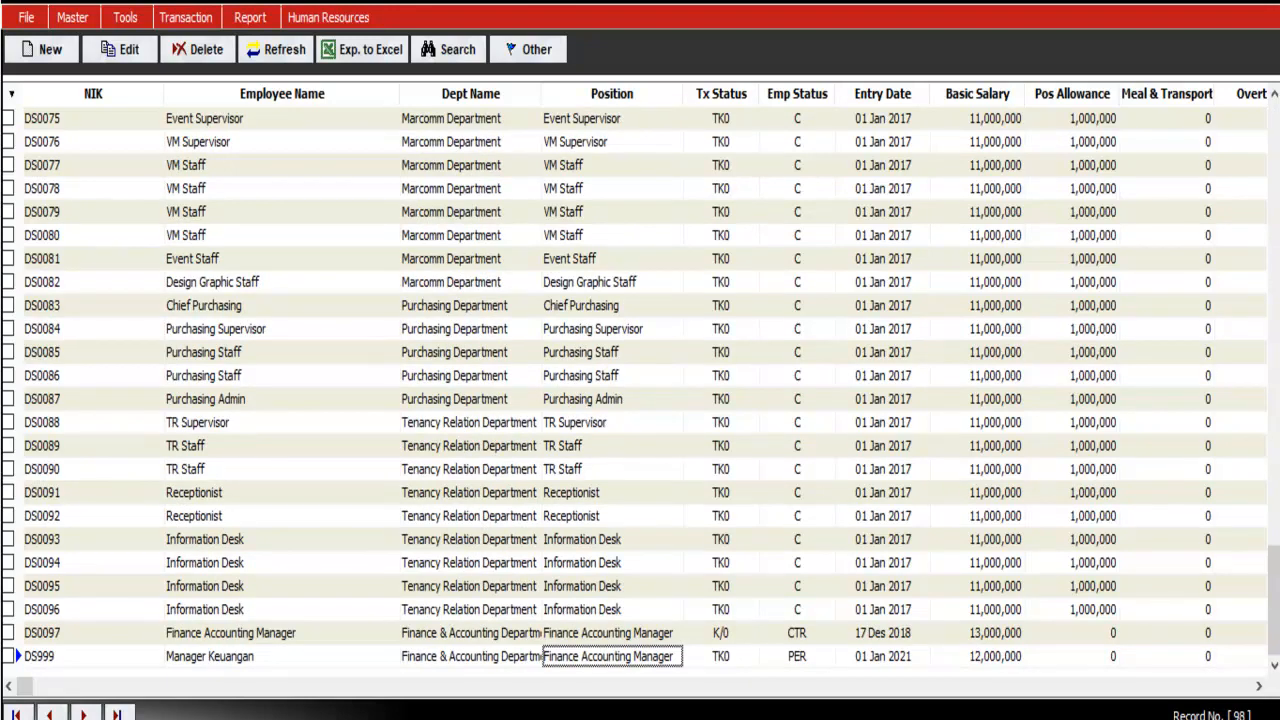
Step: Export the employee list to Excel with all fields included
click(357, 55)
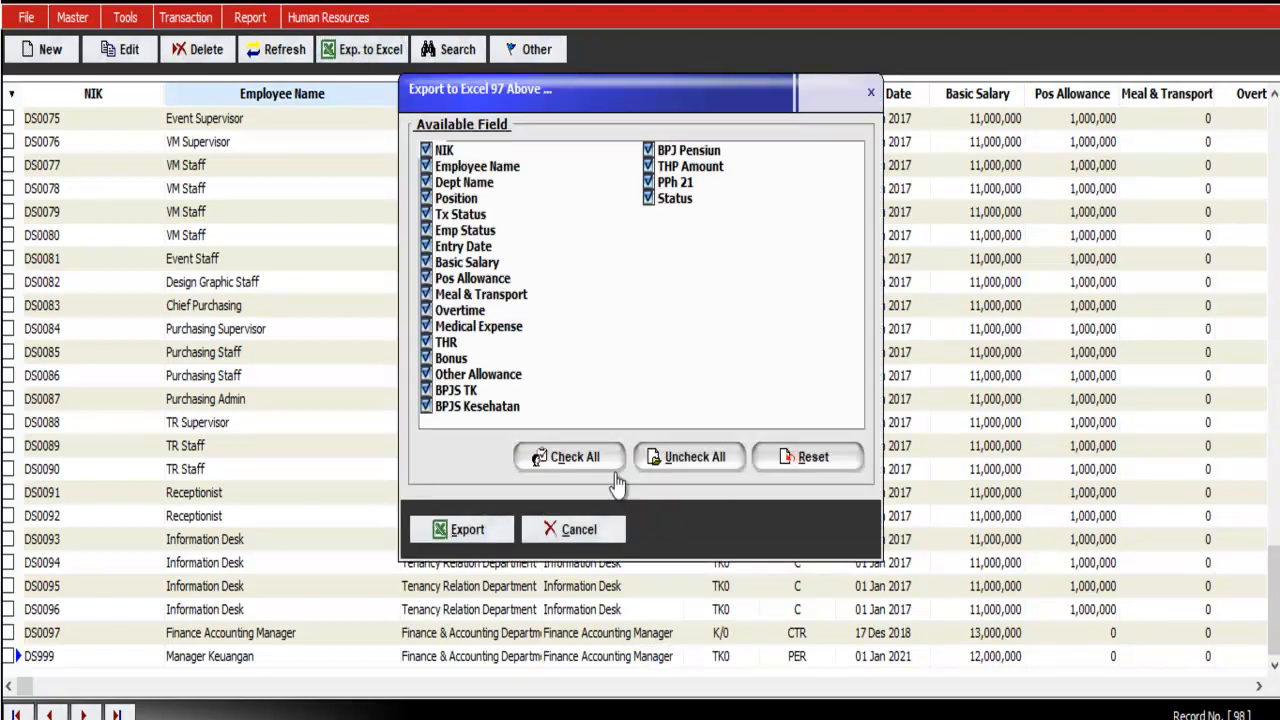
click(493, 538)
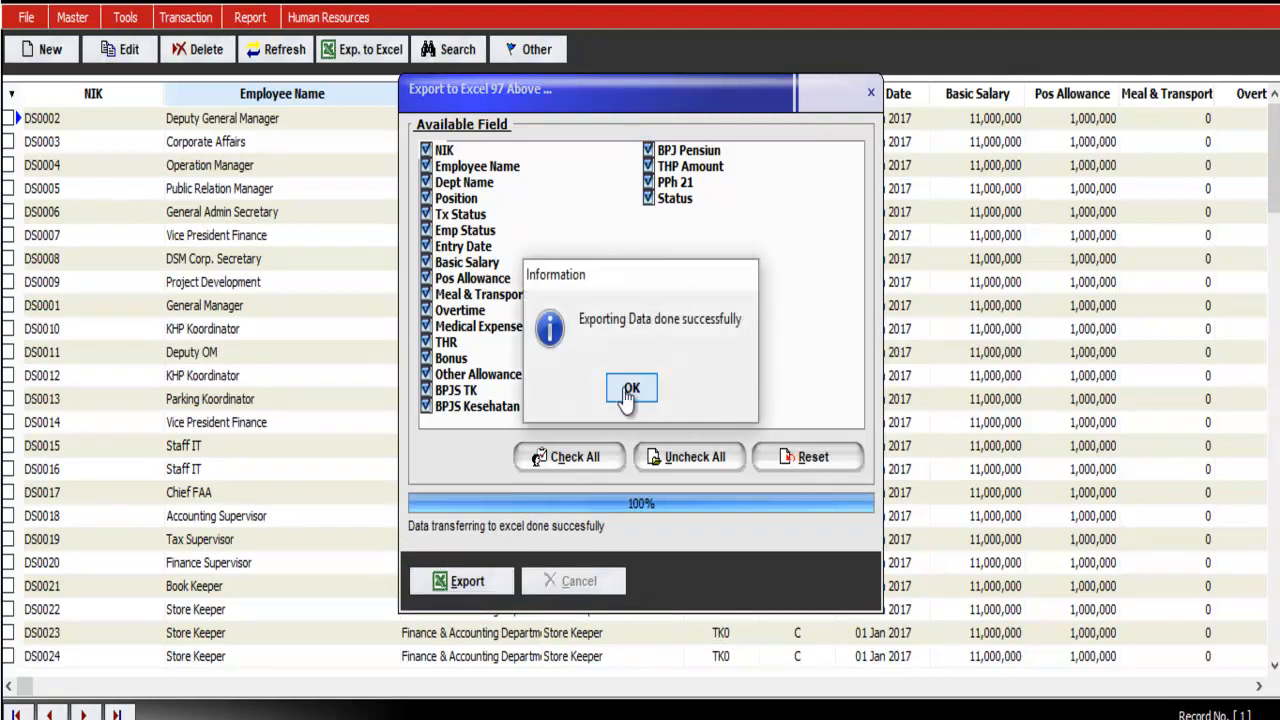
click(635, 388)
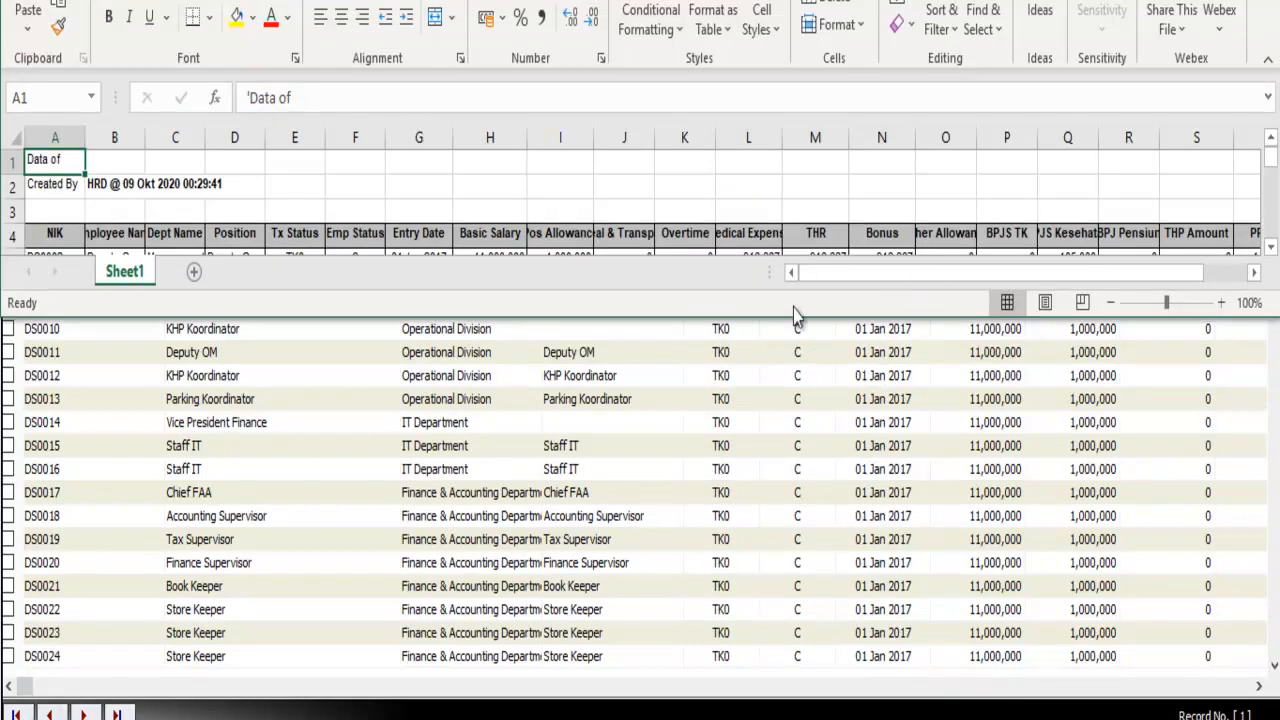
Step: Enlarge the Excel window, widen column H, and select the cell below the last salary
drag(792, 326, 792, 719)
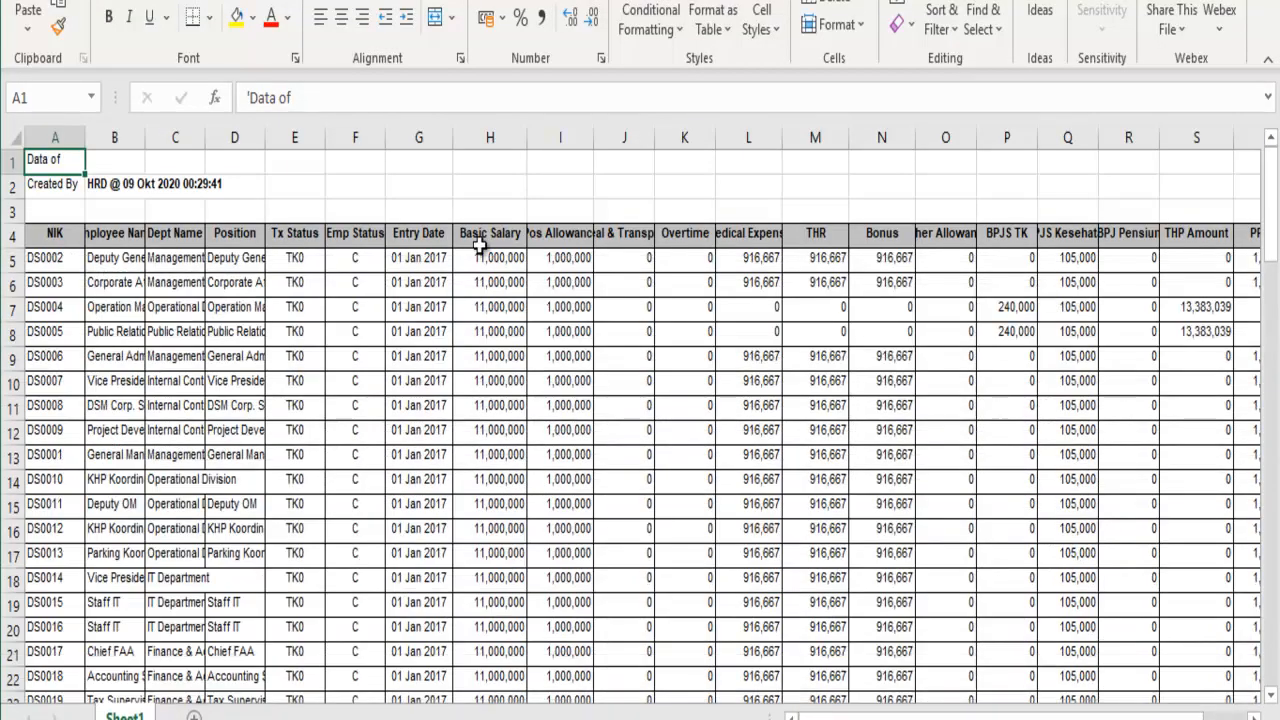
click(762, 282)
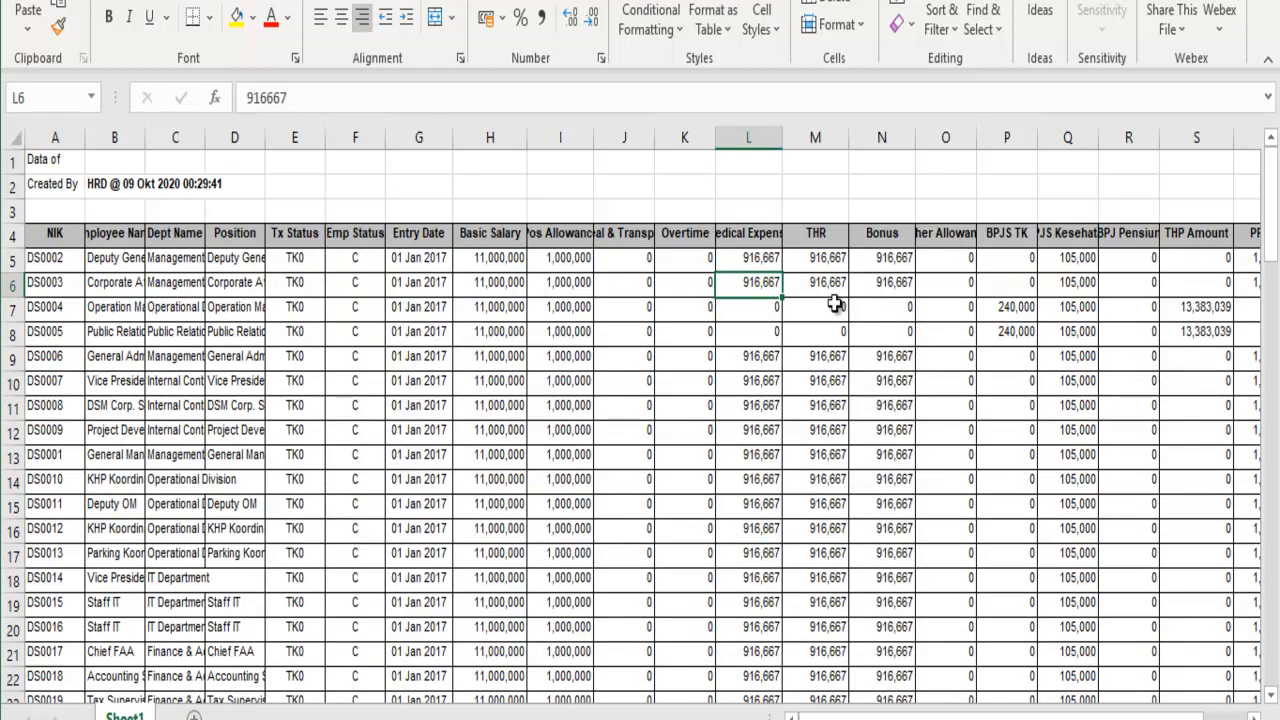
drag(526, 137, 549, 137)
click(506, 302)
scroll(510, 290, down, 14)
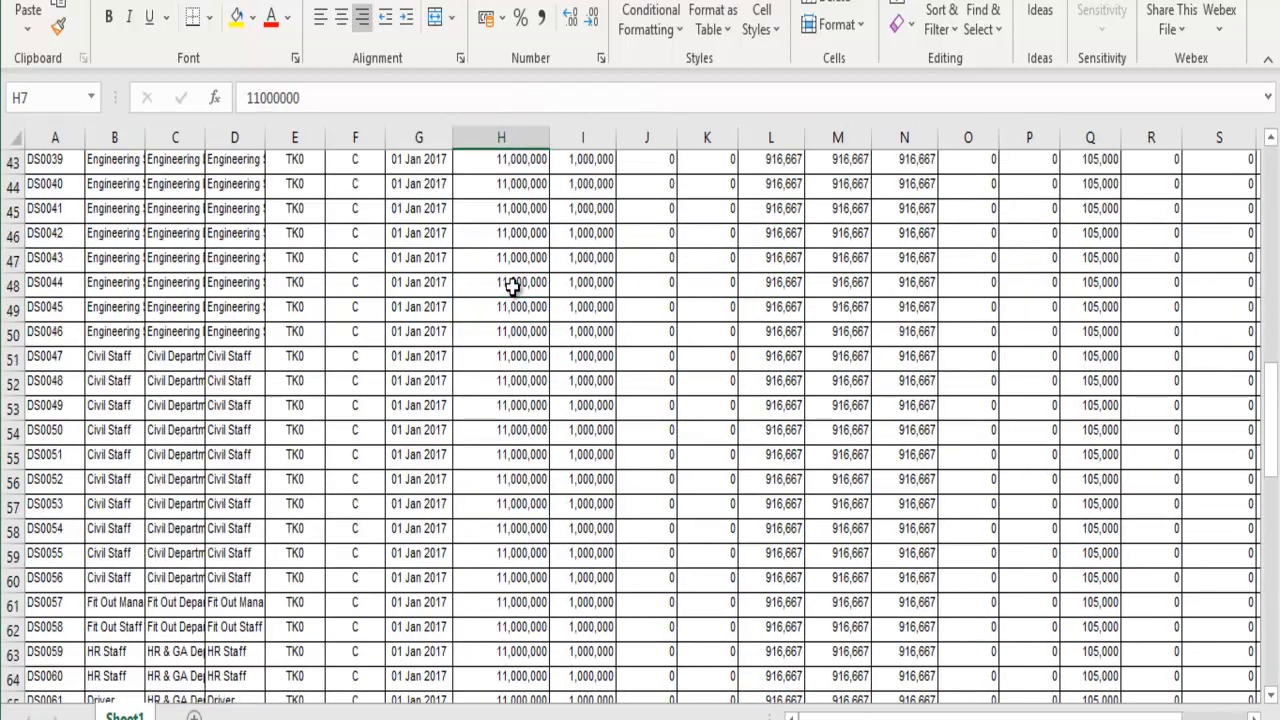
scroll(512, 287, down, 20)
scroll(512, 287, up, 4)
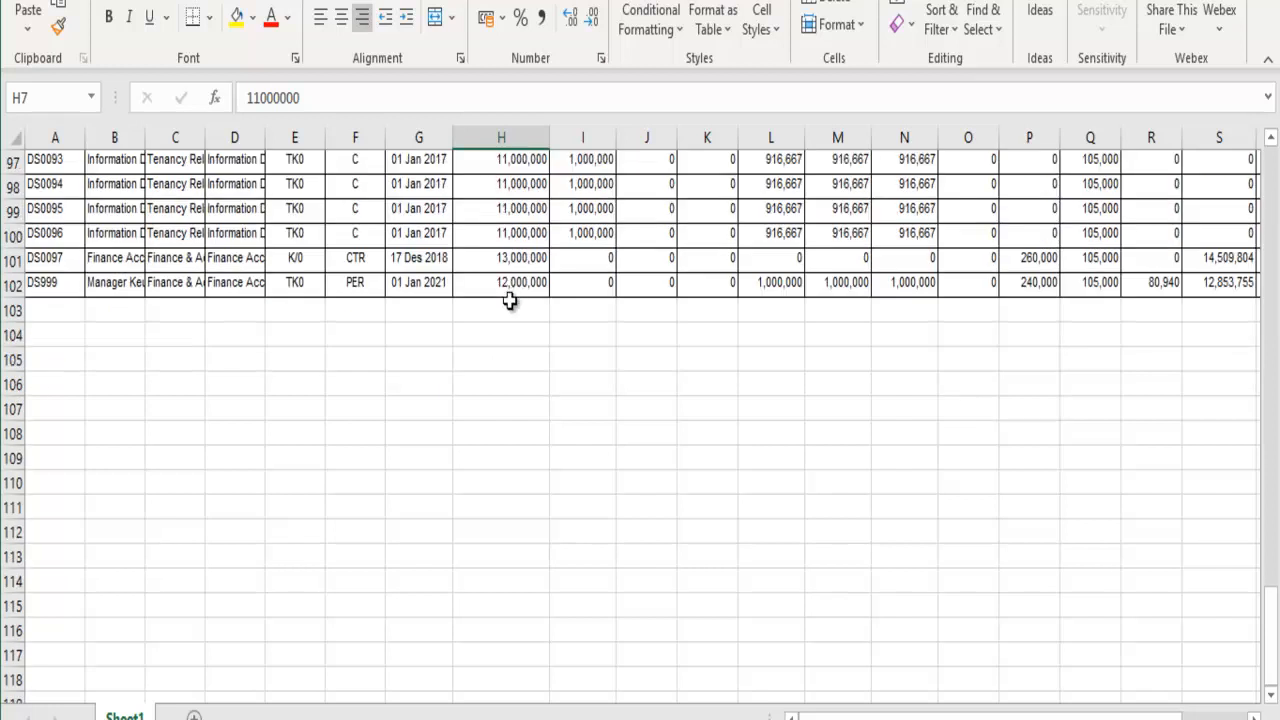
click(511, 305)
Step: AutoSum column H in row 103 and copy the total formula across to column T
click(897, 0)
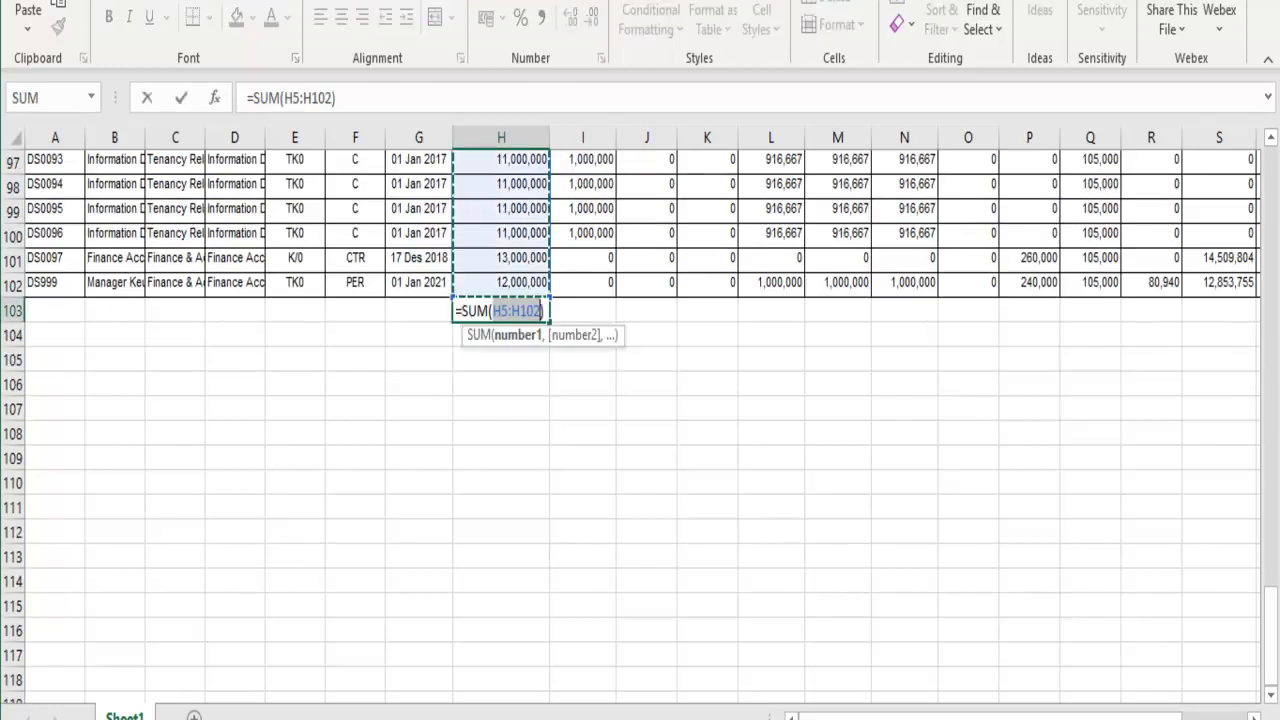
key(Return)
key(Up)
key(ctrl+c)
key(shift+Right)
key(shift+Right)
key(shift+Right)
key(shift+Right)
key(shift+Right)
key(shift+Right)
key(shift+Right)
key(shift+Right)
key(shift+Right)
key(shift+Right)
key(shift+Right)
key(shift+Right)
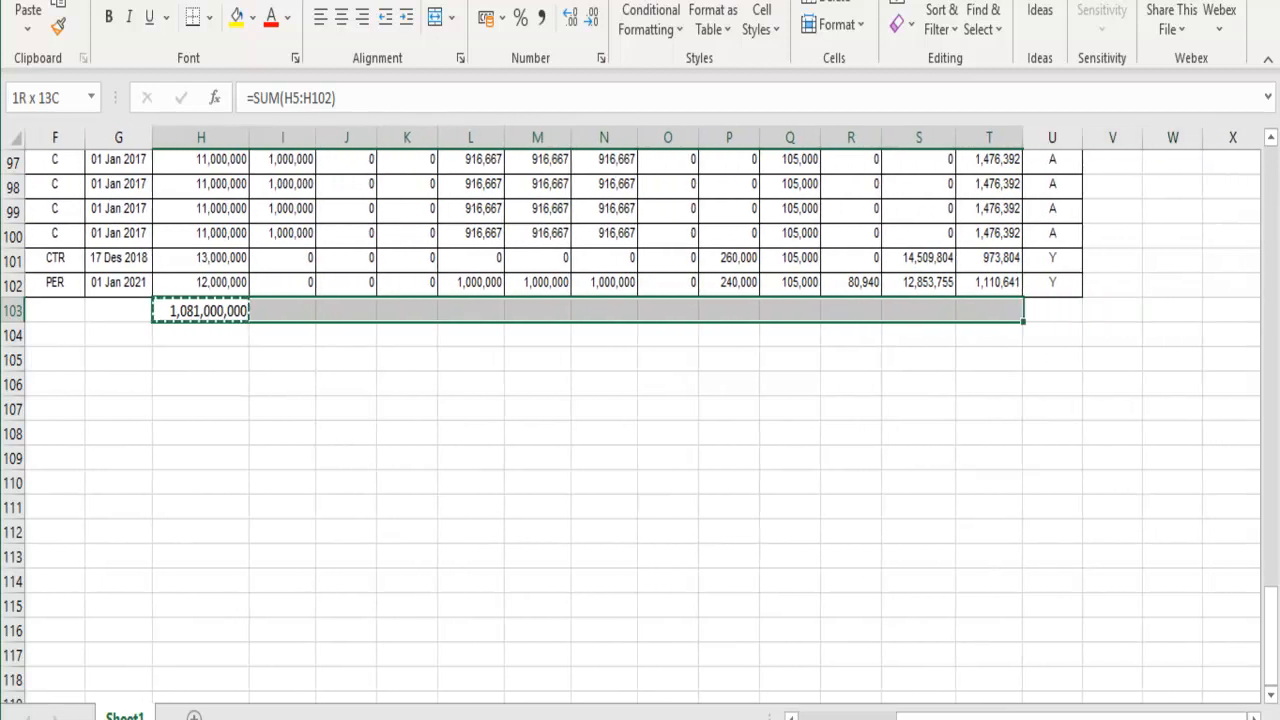
key(ctrl+v)
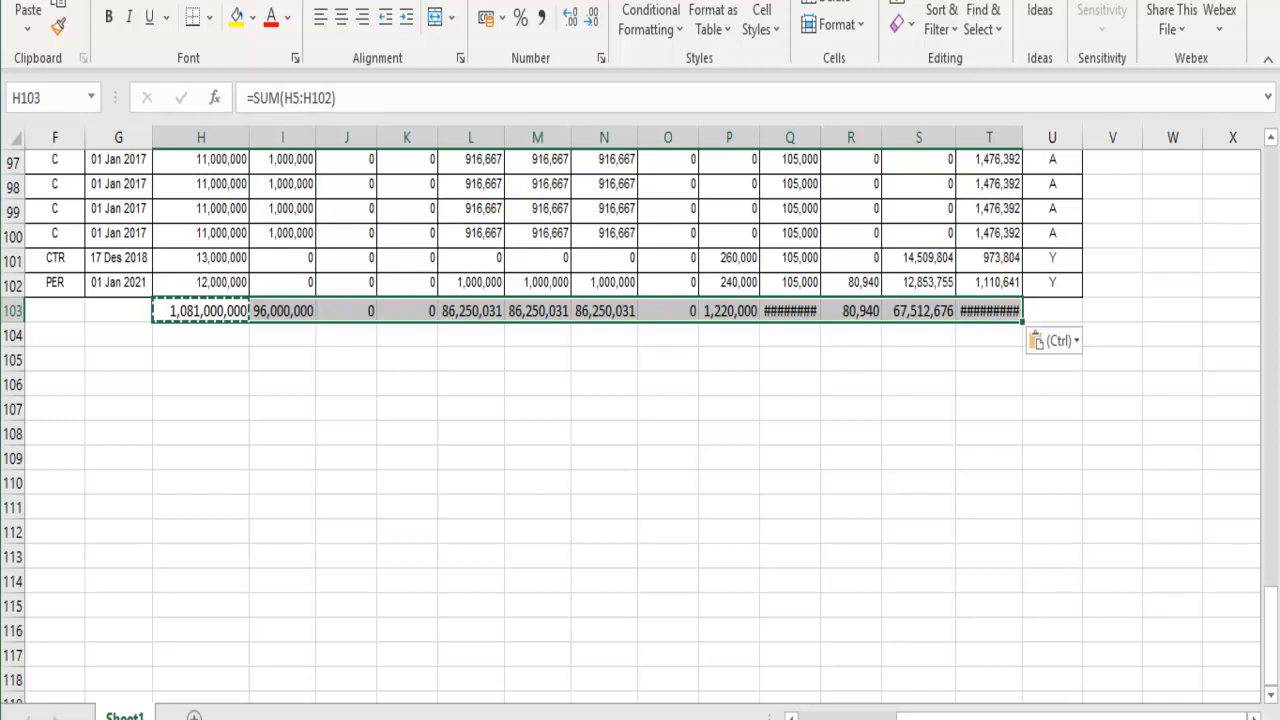
Step: Auto-fit the width of all worksheet columns
click(15, 139)
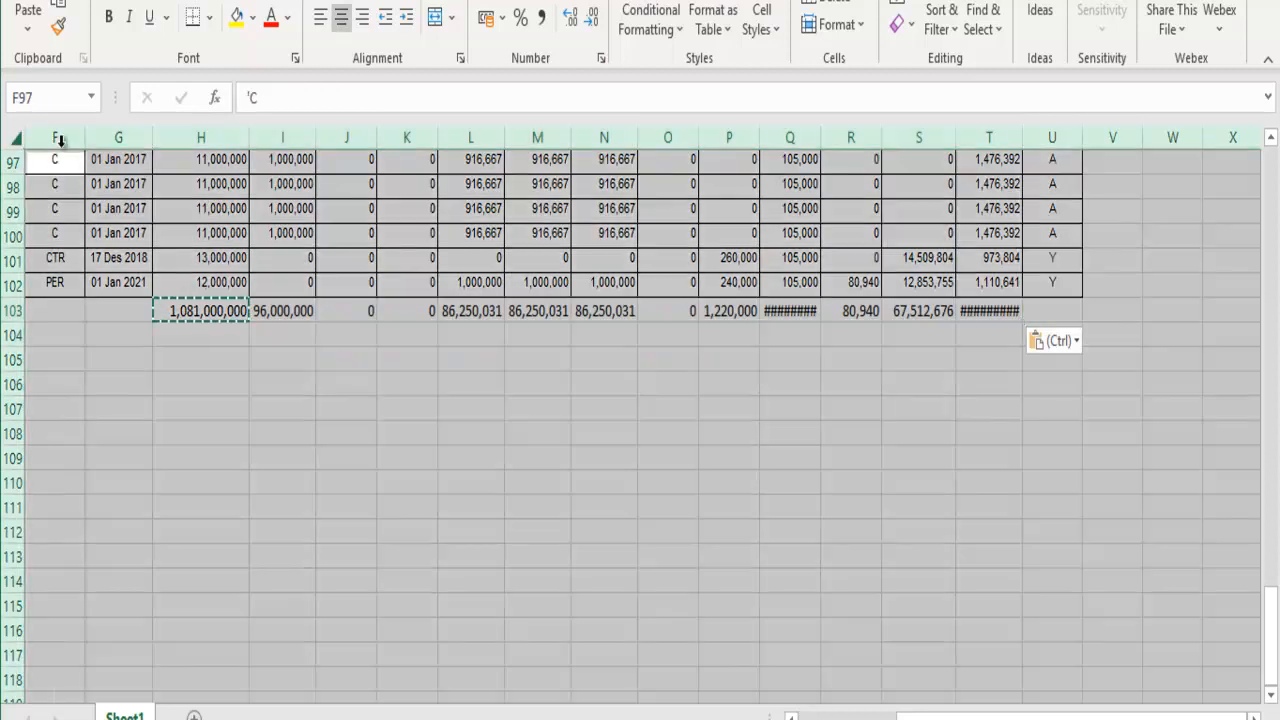
double_click(249, 137)
click(502, 481)
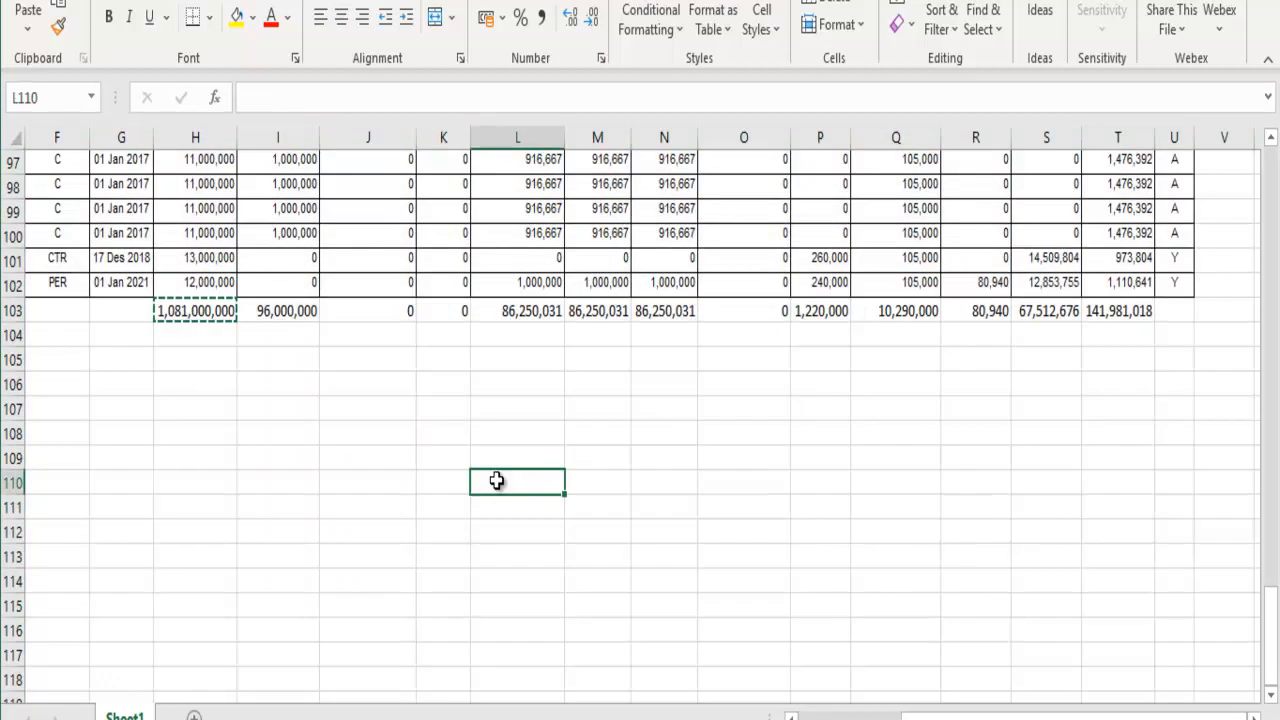
scroll(502, 481, up, 20)
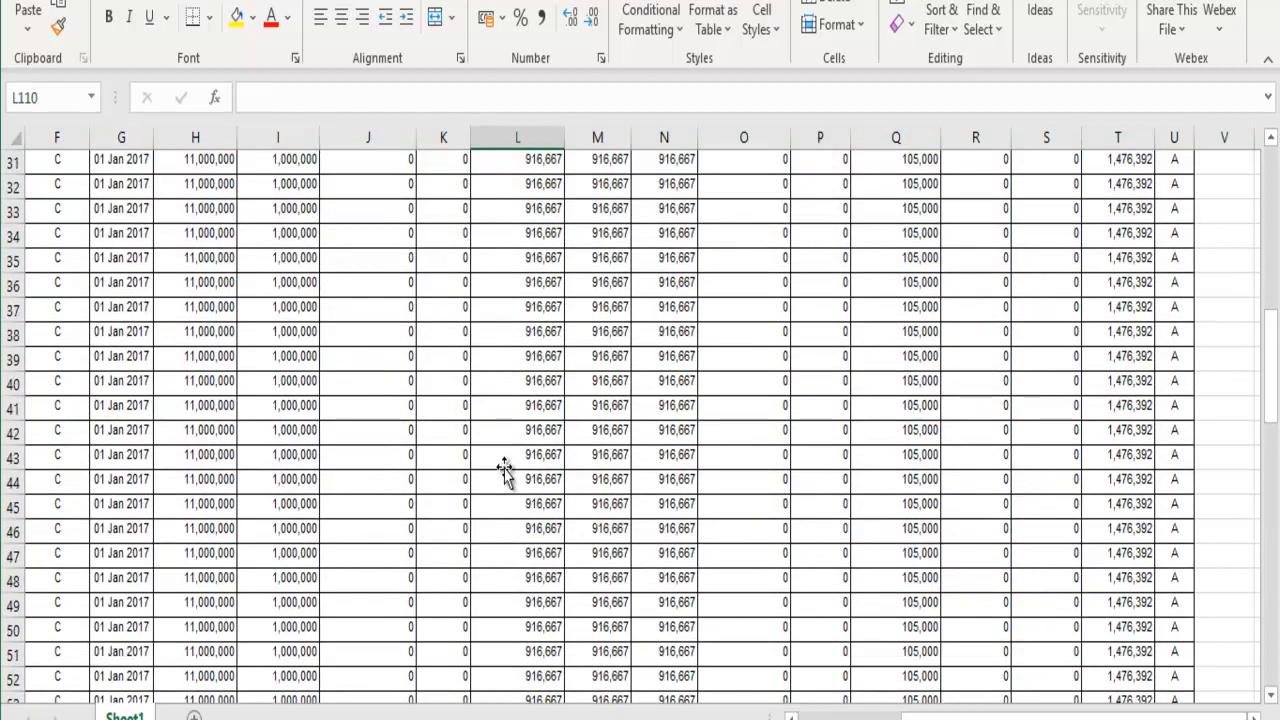
scroll(504, 470, up, 10)
scroll(504, 470, down, 20)
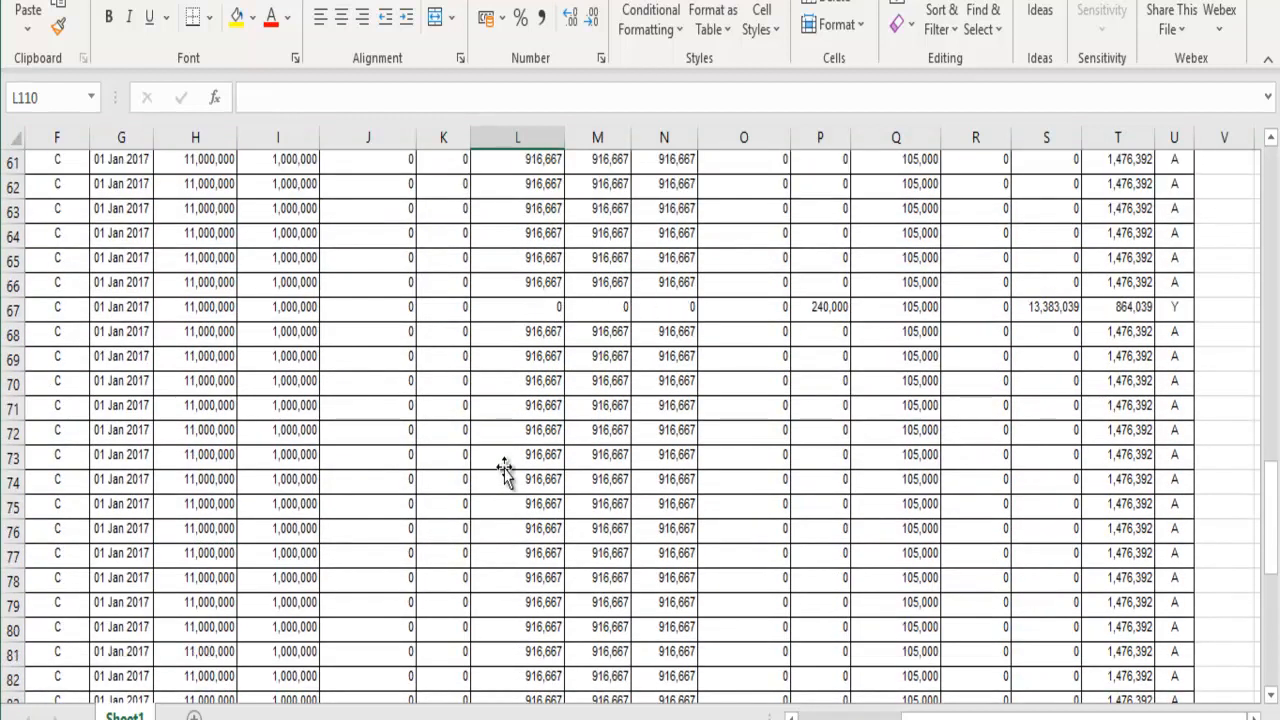
scroll(504, 470, down, 9)
Step: Fill the row 103 totals yellow and make them bold
drag(209, 530, 1120, 532)
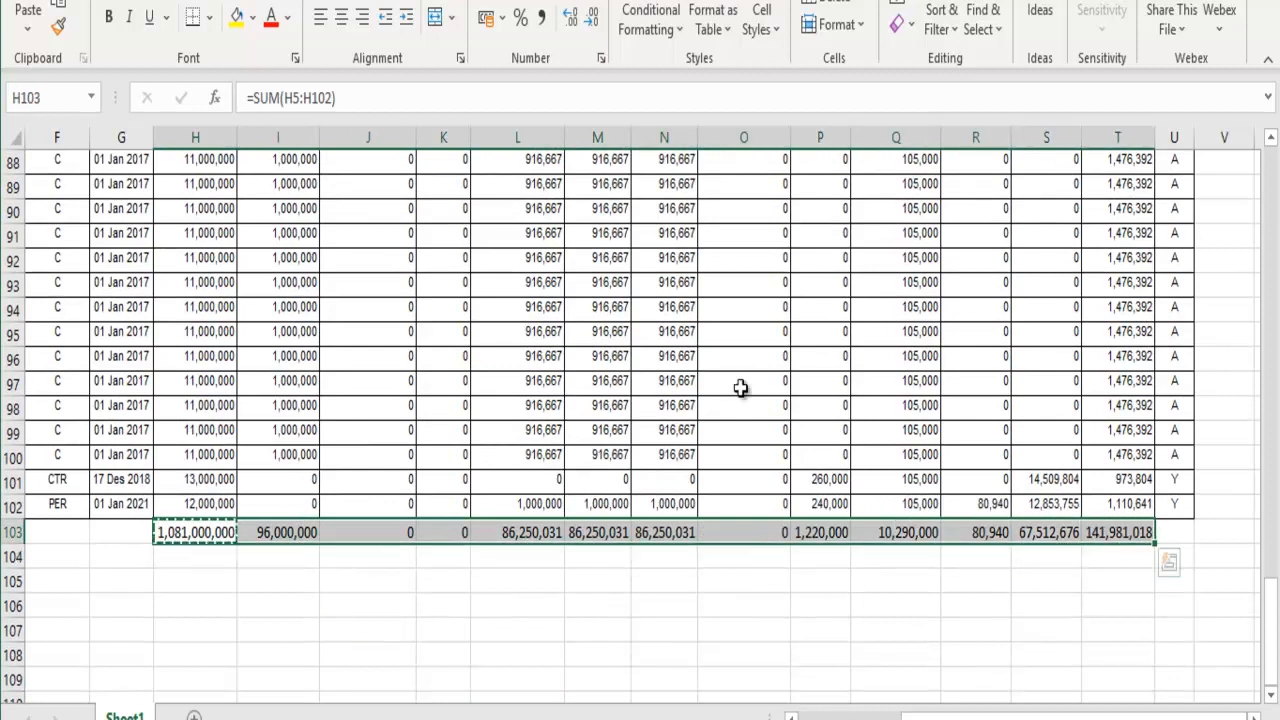
click(247, 17)
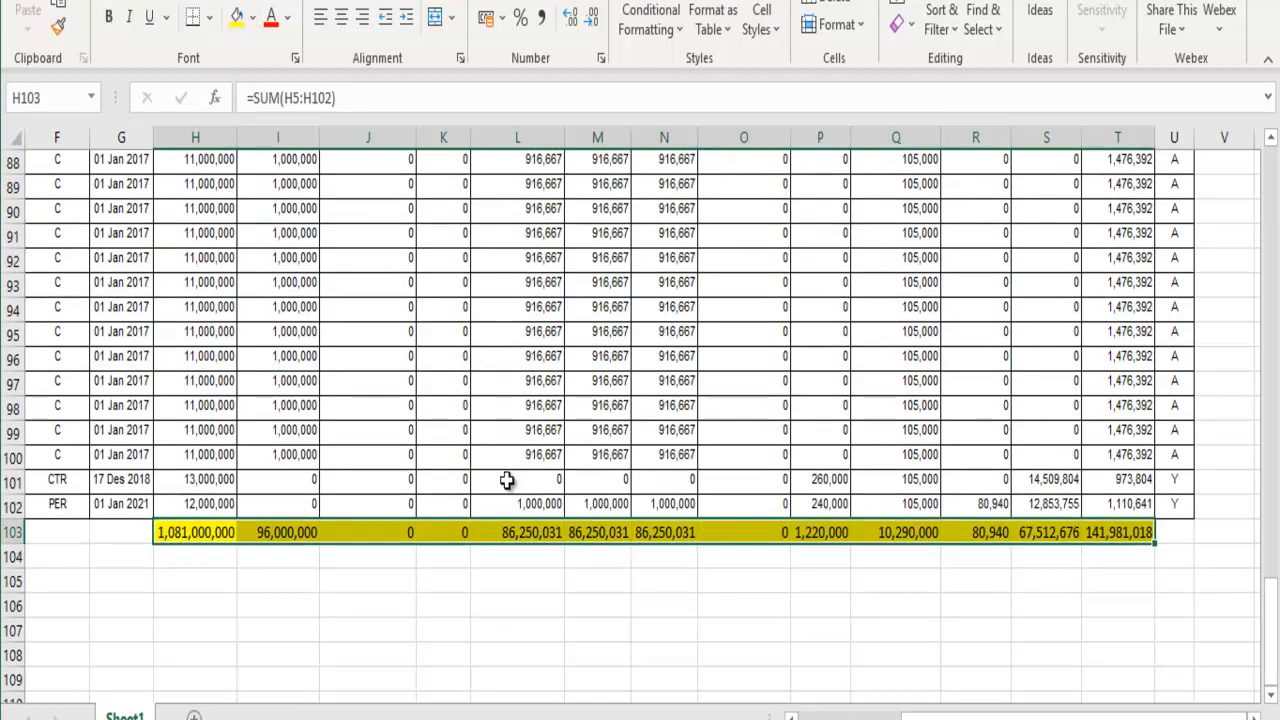
click(109, 17)
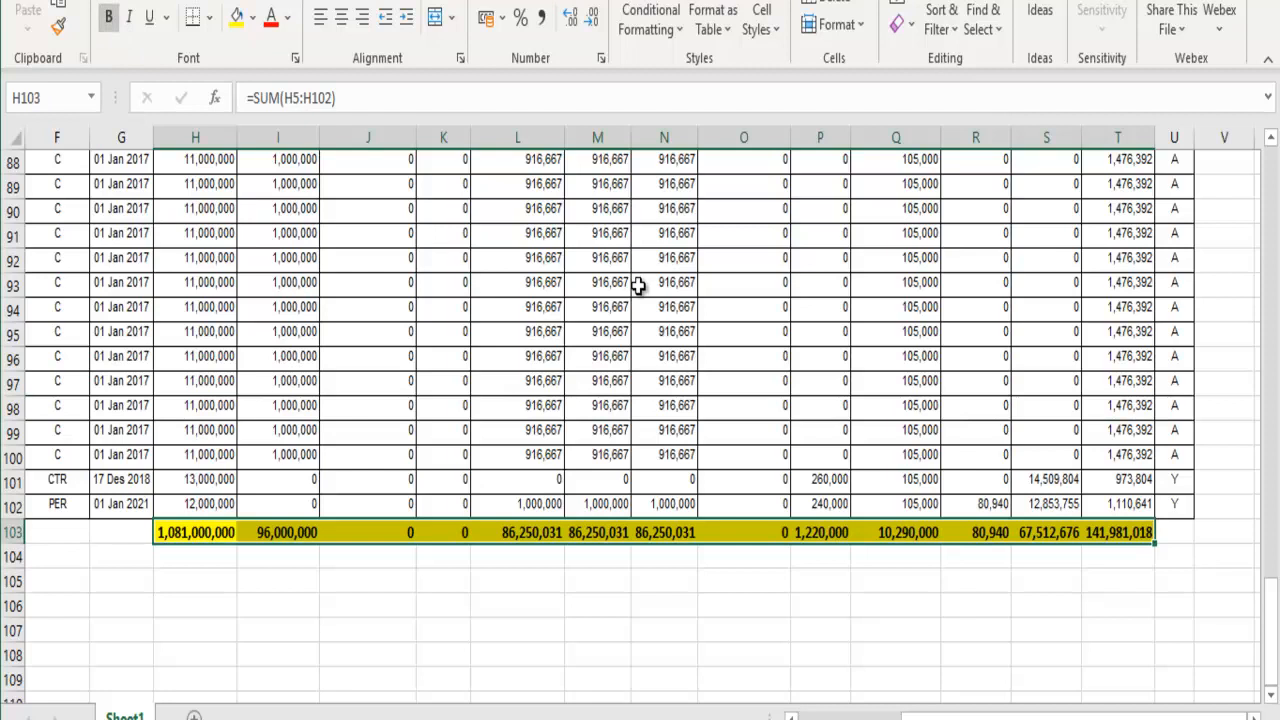
scroll(638, 286, up, 20)
scroll(638, 286, down, 7)
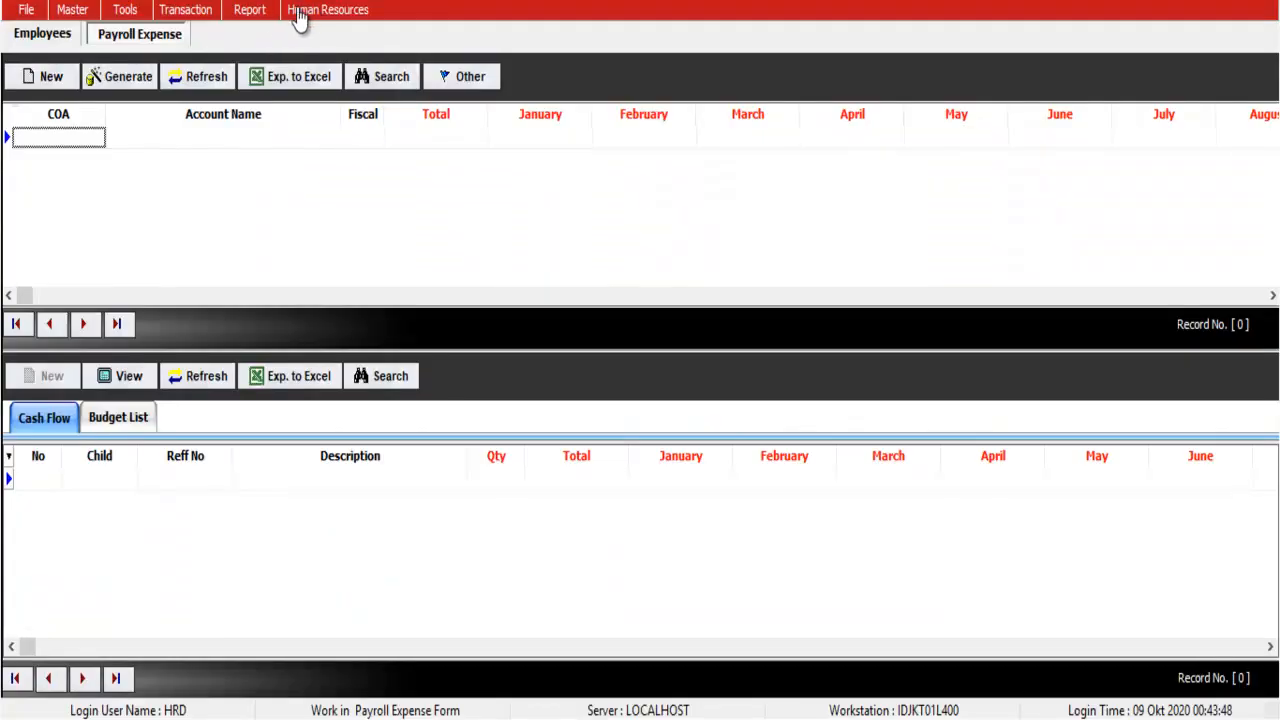
Step: Start a new Payroll Expense budget transfer and acknowledge the yearly summary notice
click(300, 12)
click(325, 90)
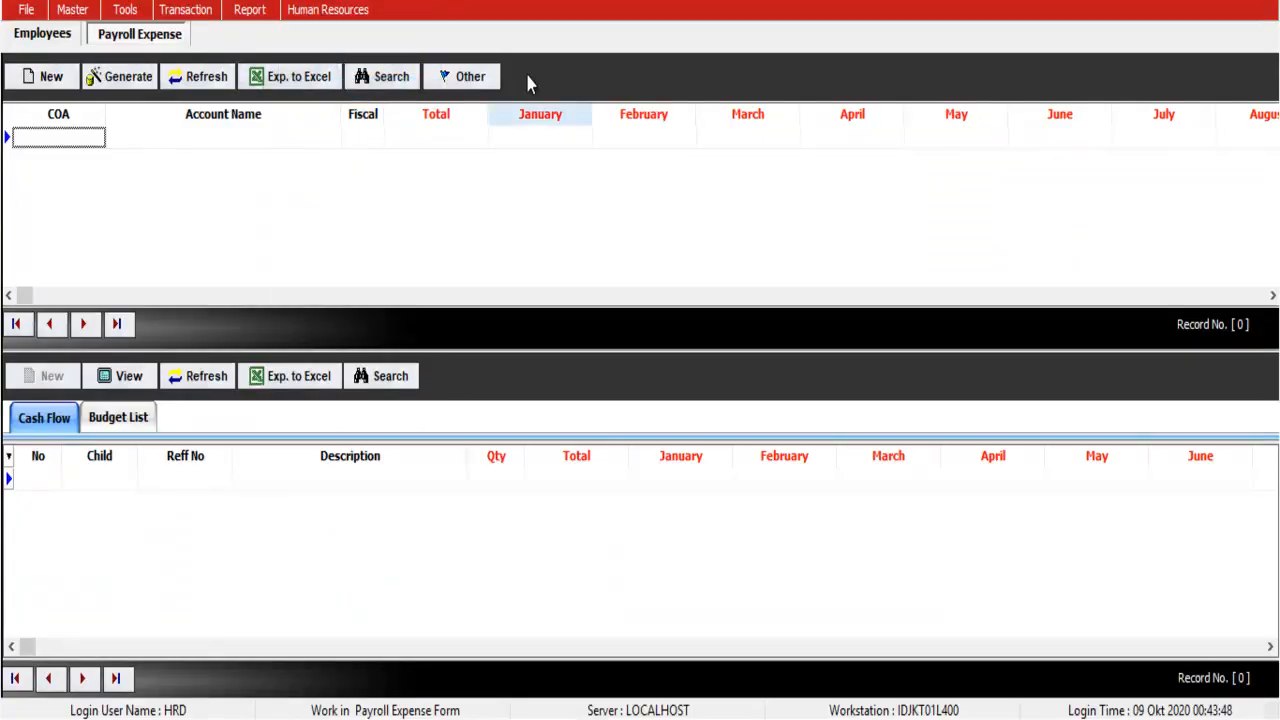
click(68, 82)
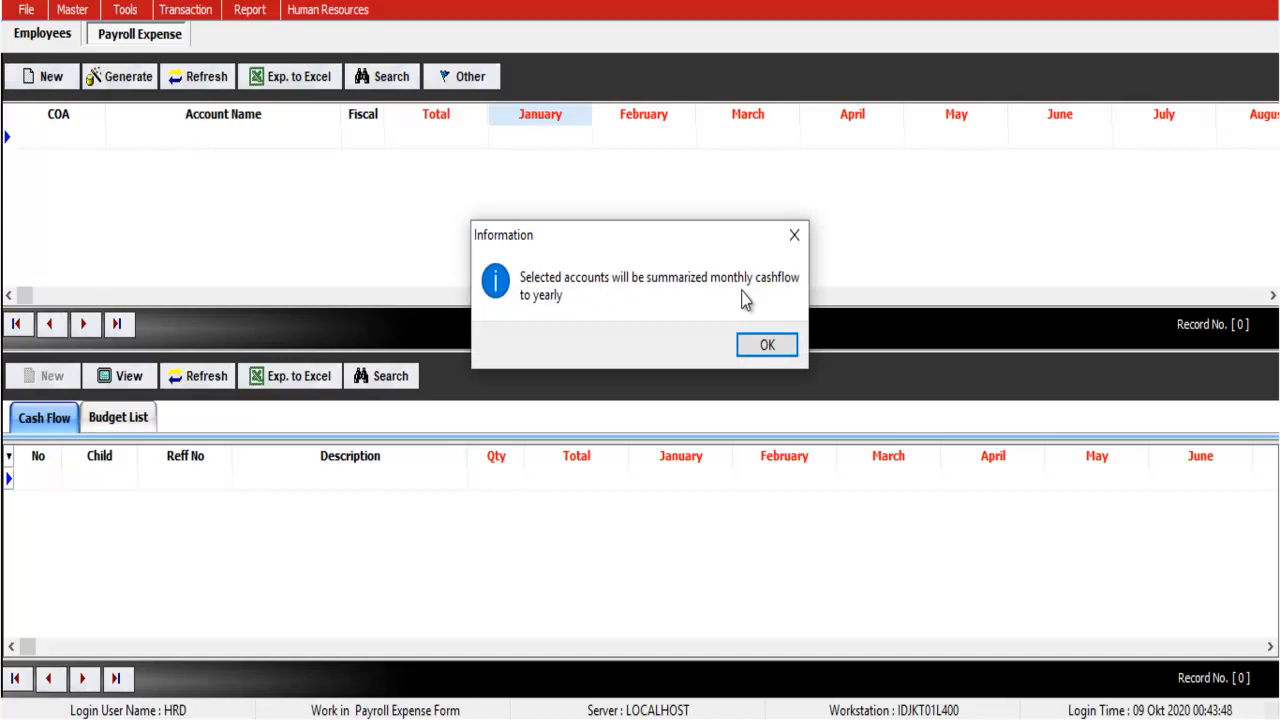
click(765, 346)
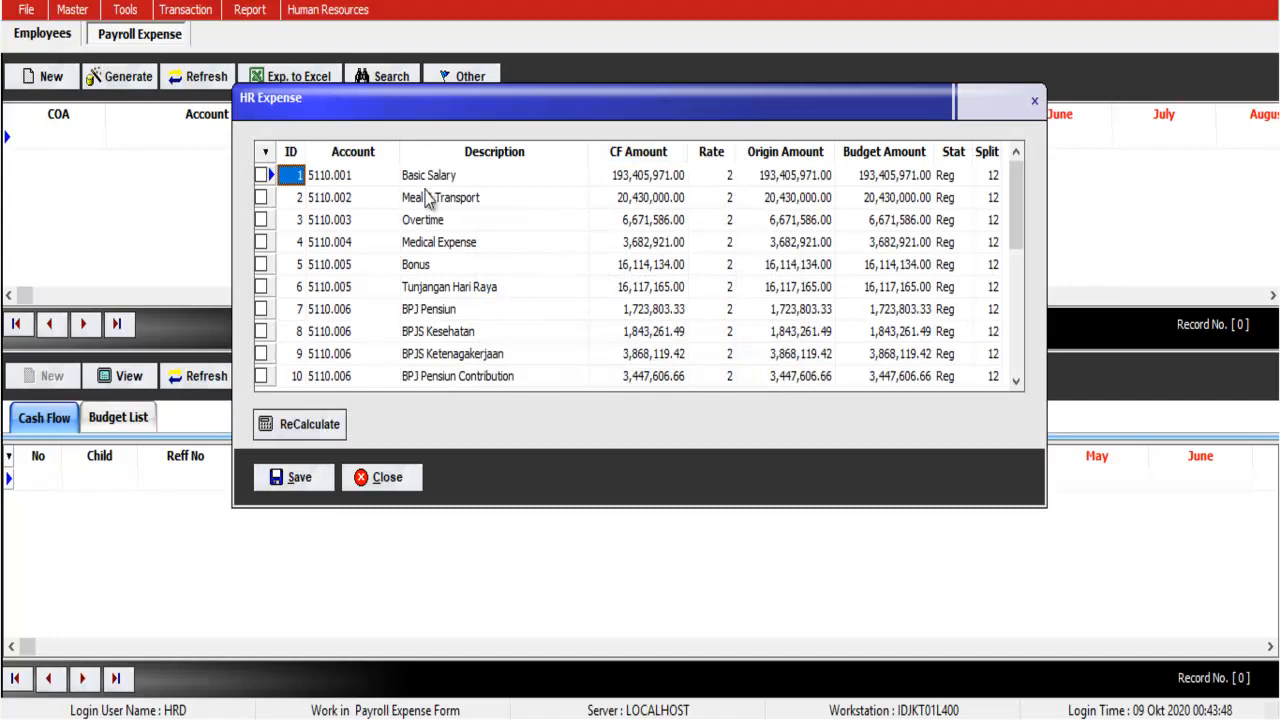
Step: Compare the HR Expense CF amounts with the Excel payroll total of 186,074,721 in H36
drag(630, 178, 637, 355)
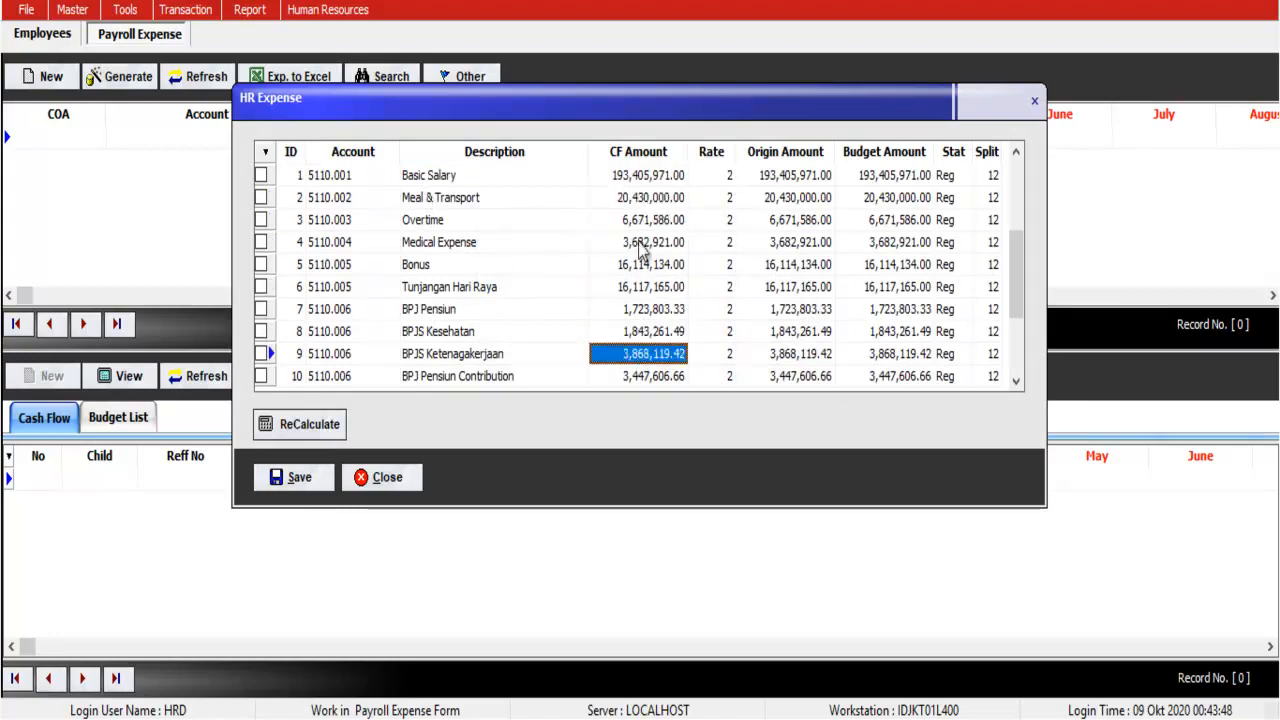
click(639, 178)
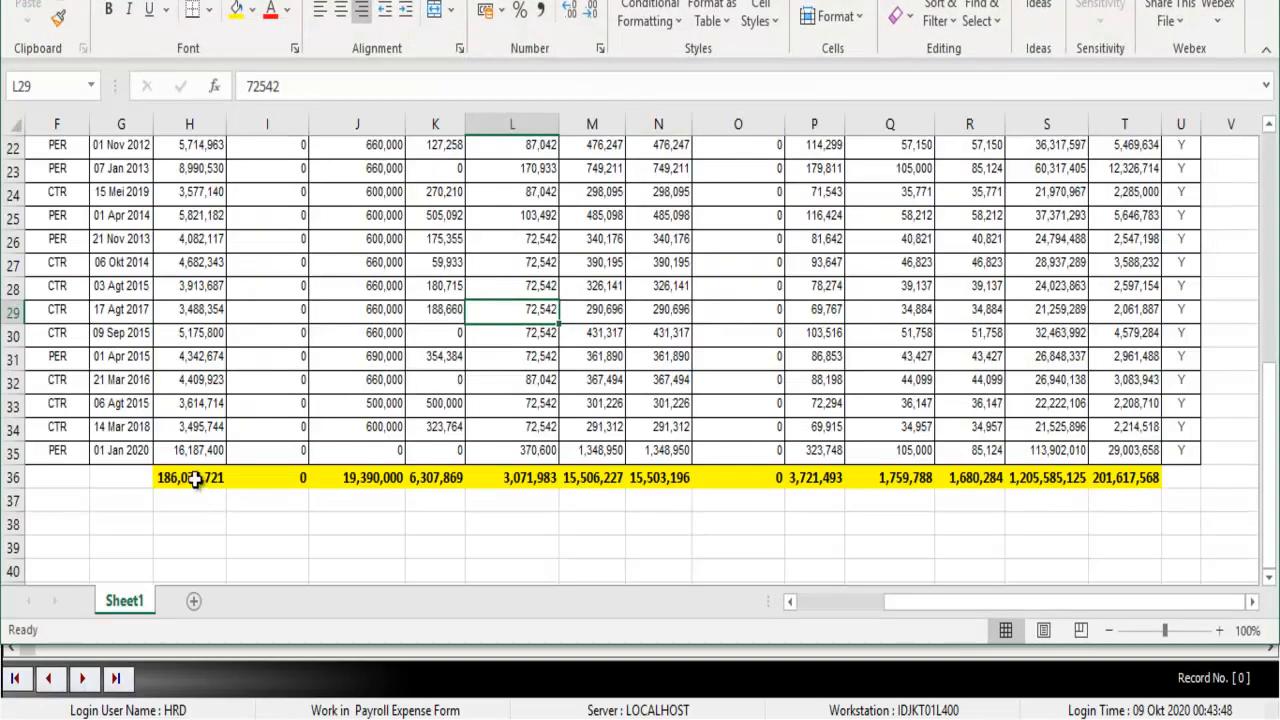
click(190, 478)
drag(227, 123, 261, 123)
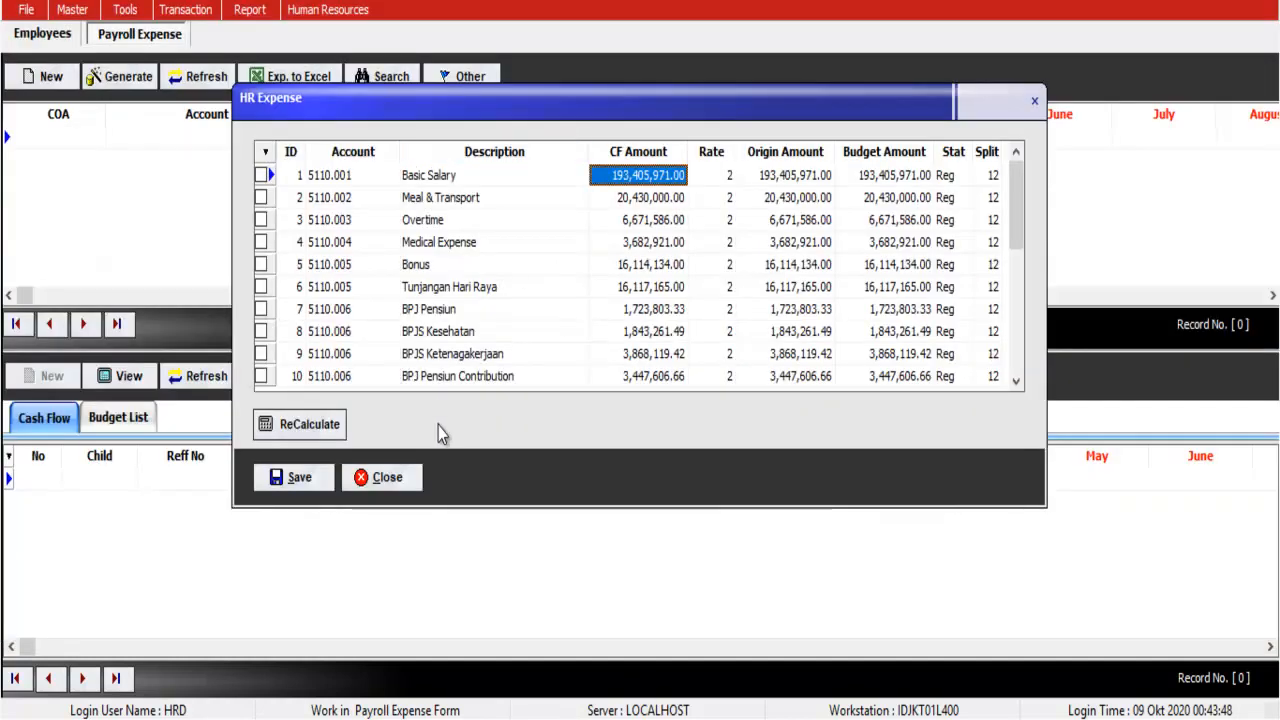
Step: Recalculate the salary data using Other > Fix Value
click(405, 478)
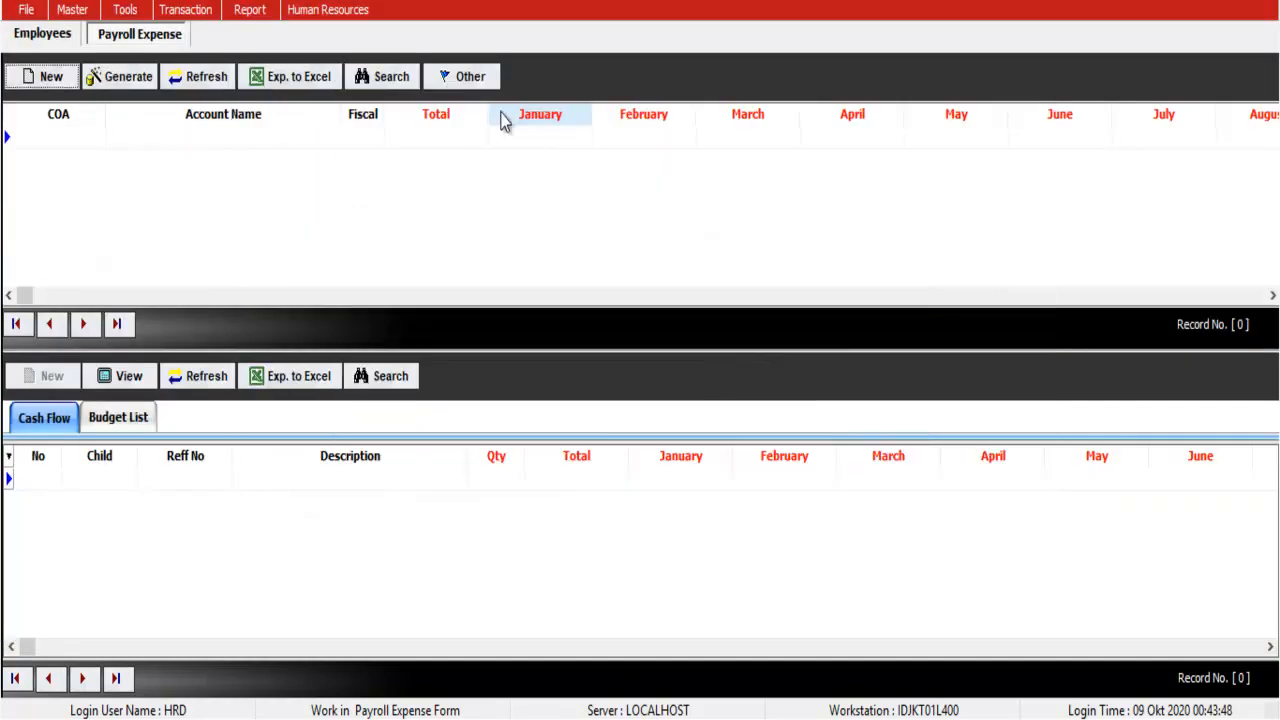
click(487, 80)
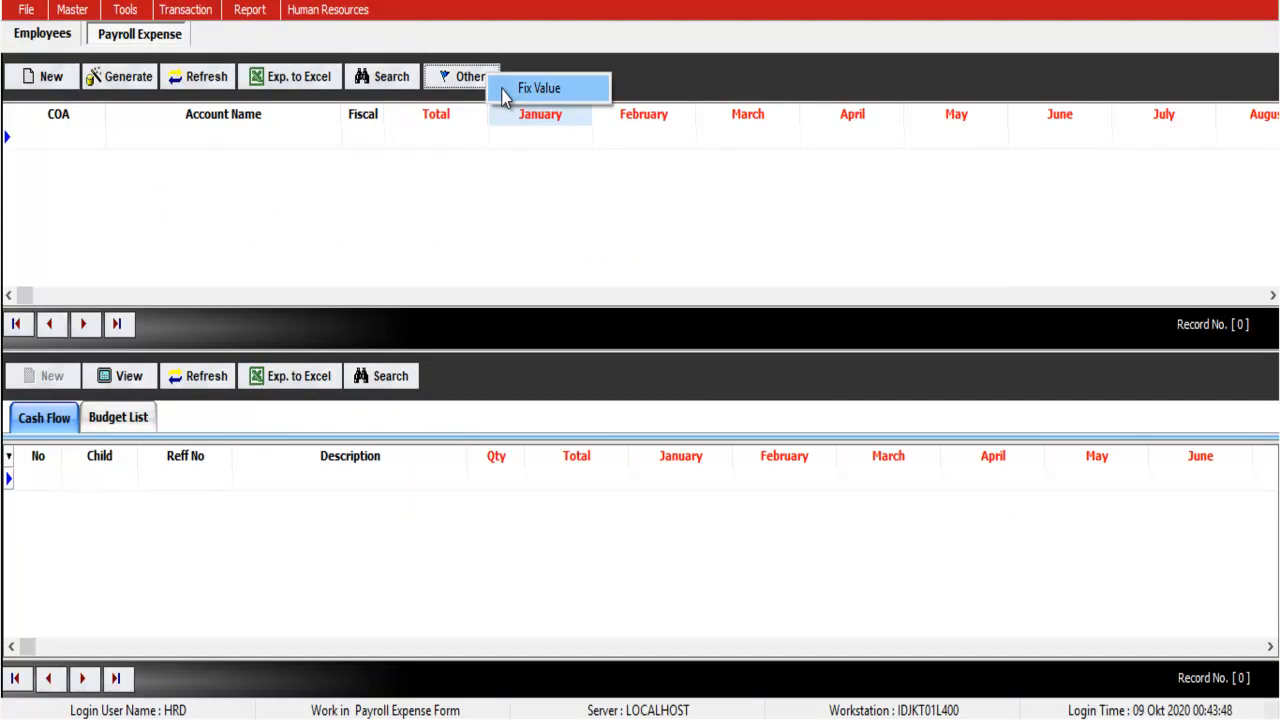
click(505, 88)
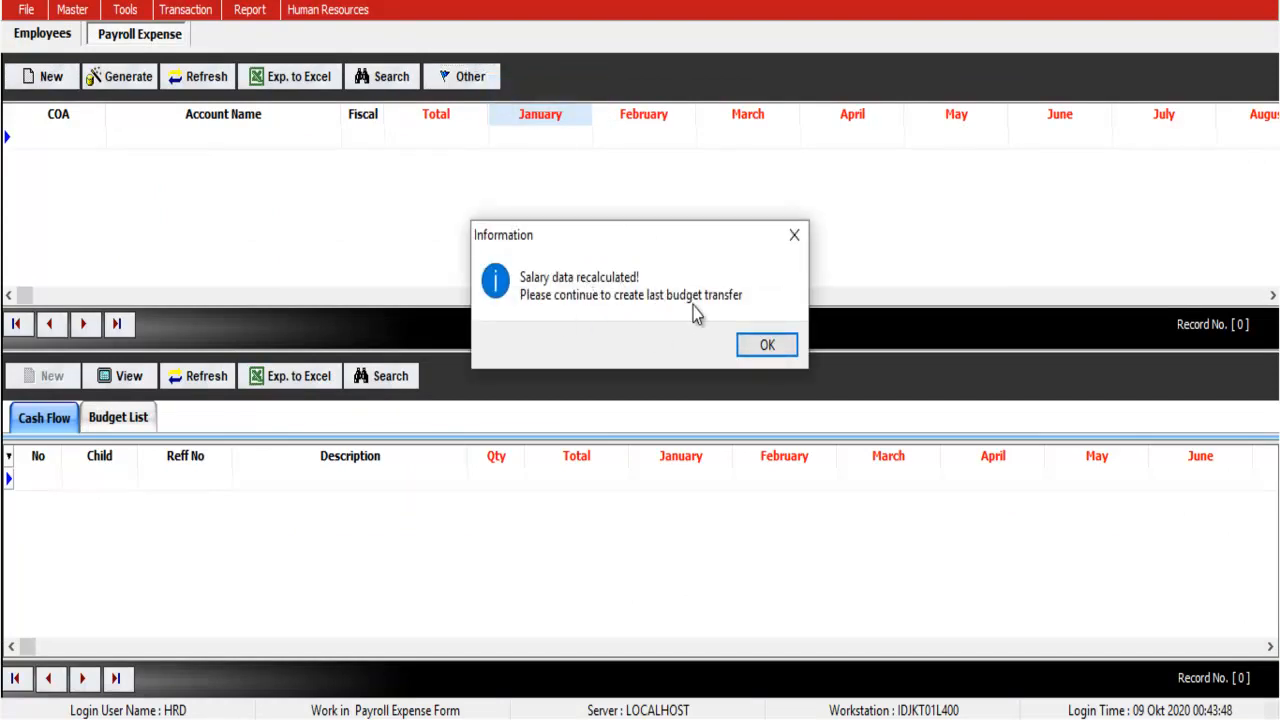
click(765, 345)
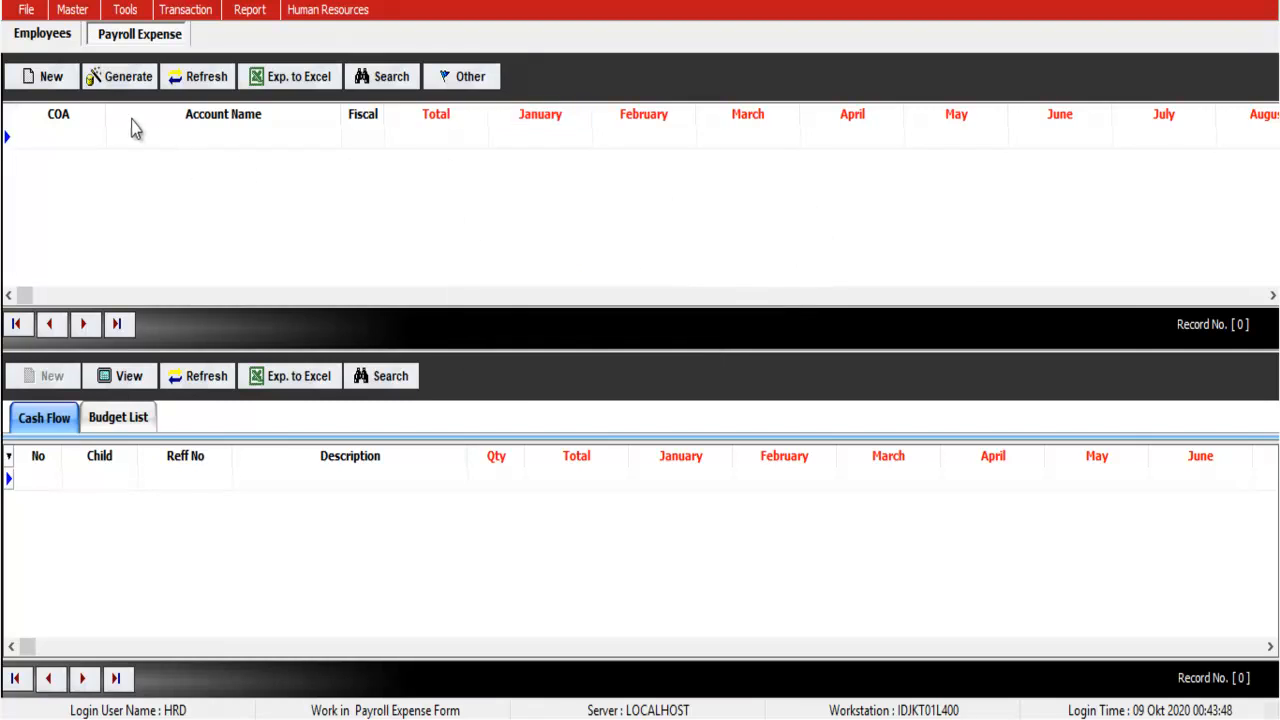
Step: Reopen the HR Expense account list and confirm Basic Salary reads 186,074,721.00
click(51, 77)
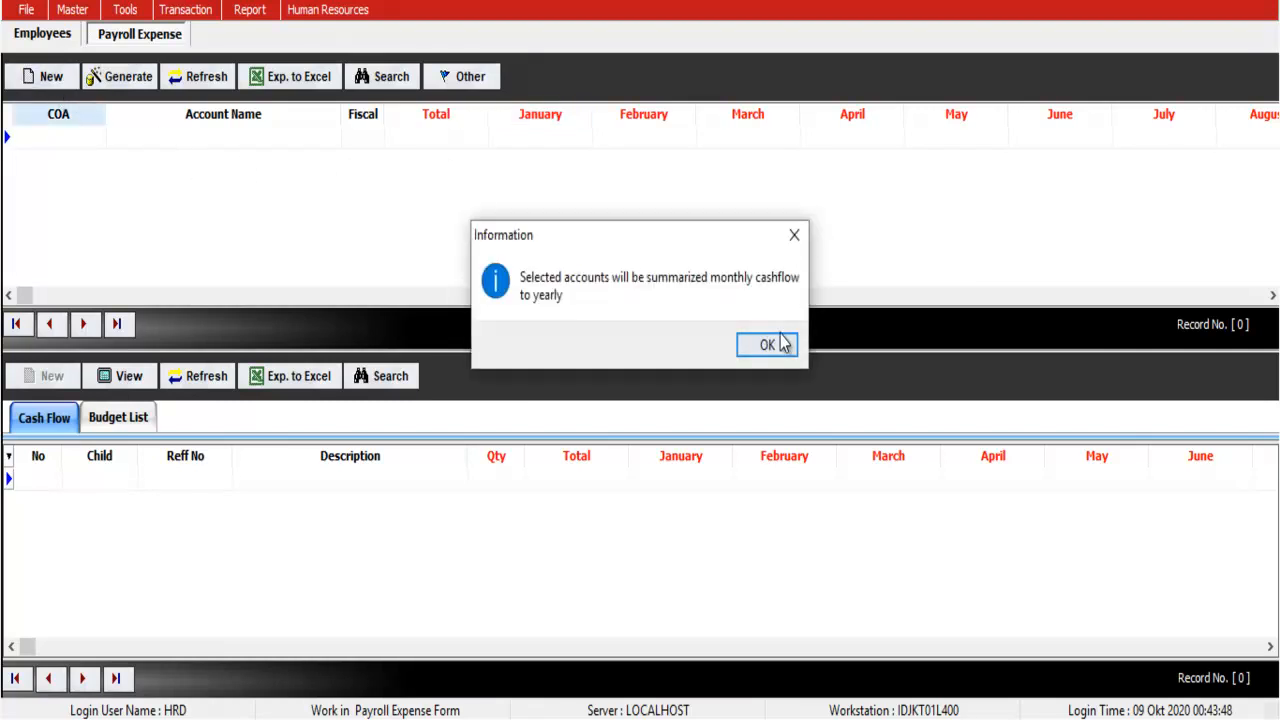
click(768, 343)
click(648, 175)
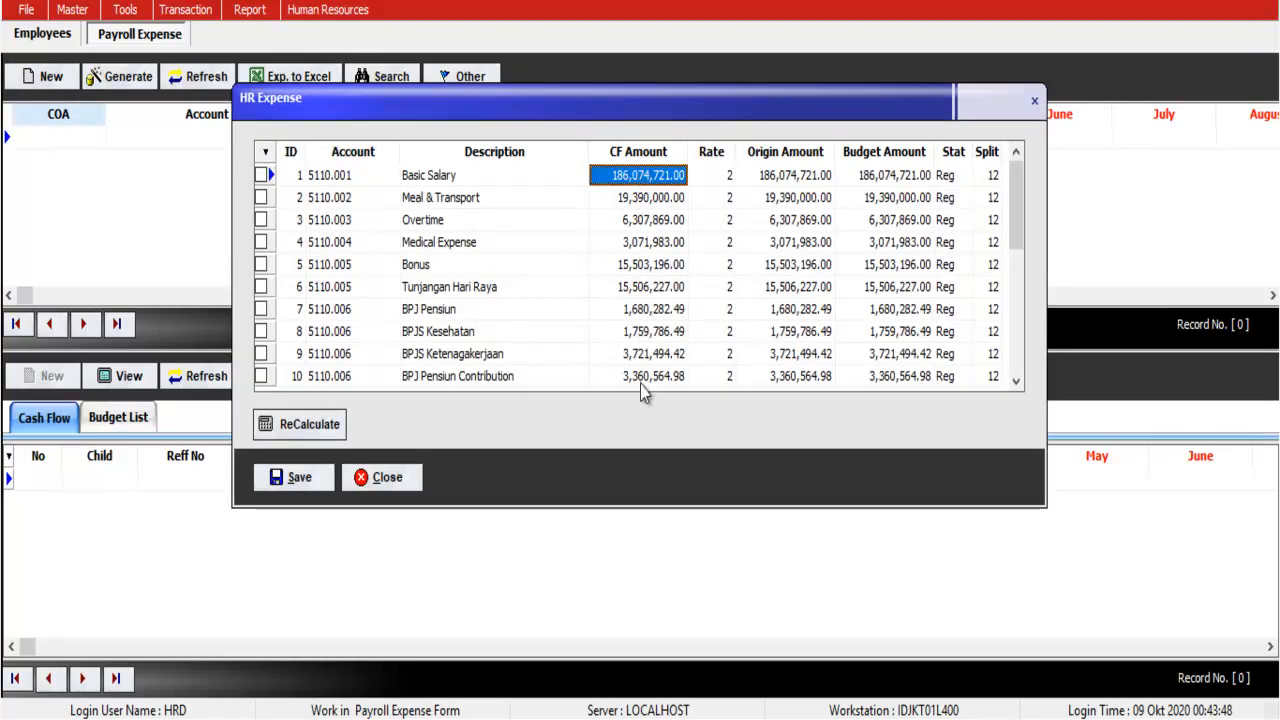
key(alt+Tab)
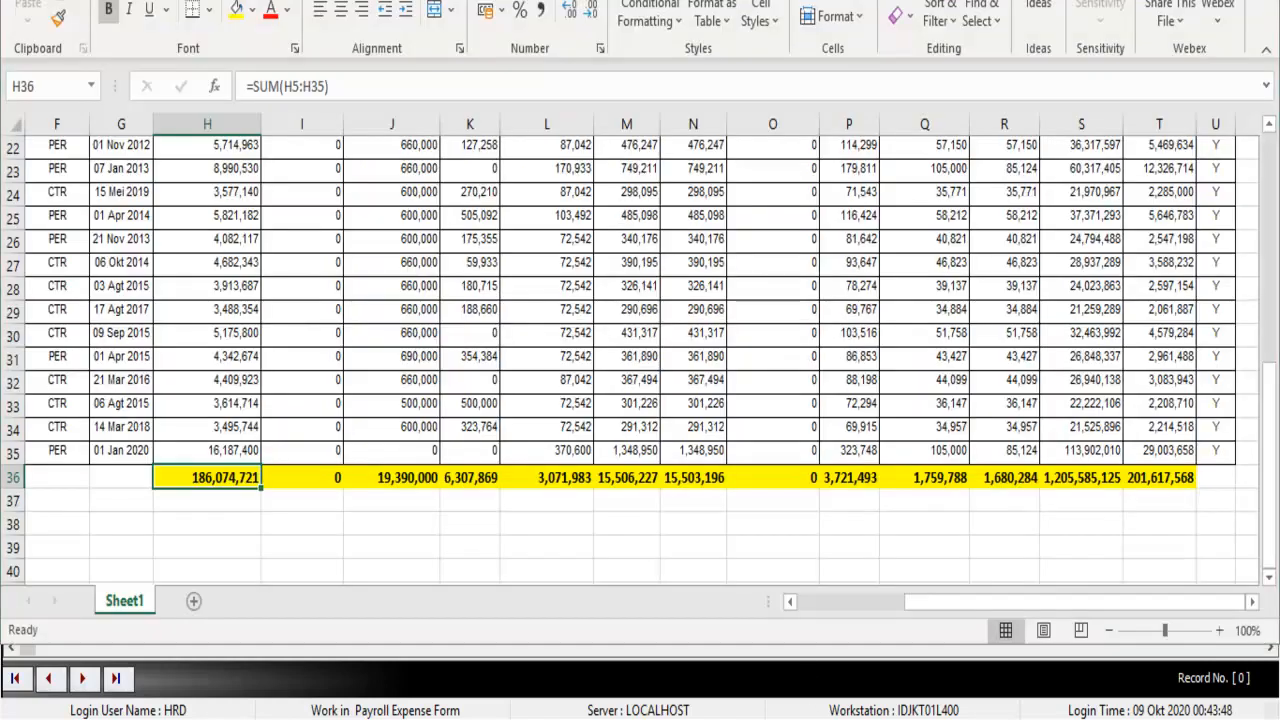
key(alt+Tab)
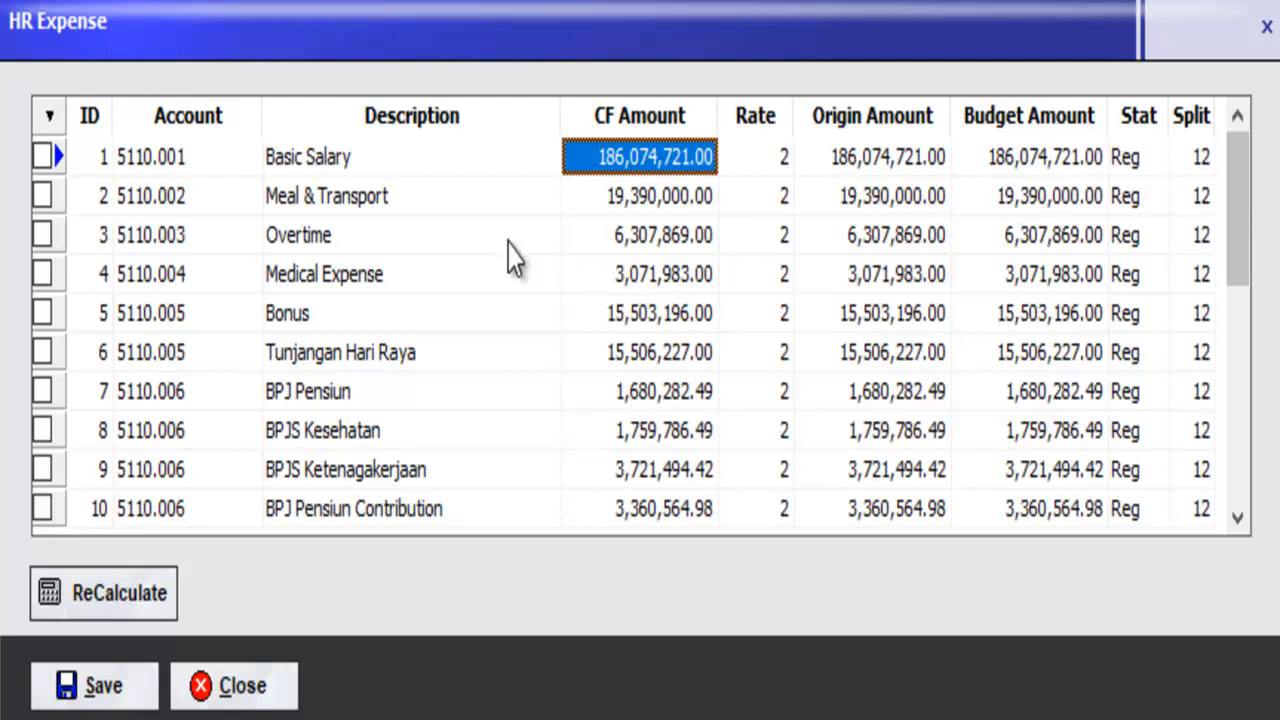
click(365, 168)
click(367, 207)
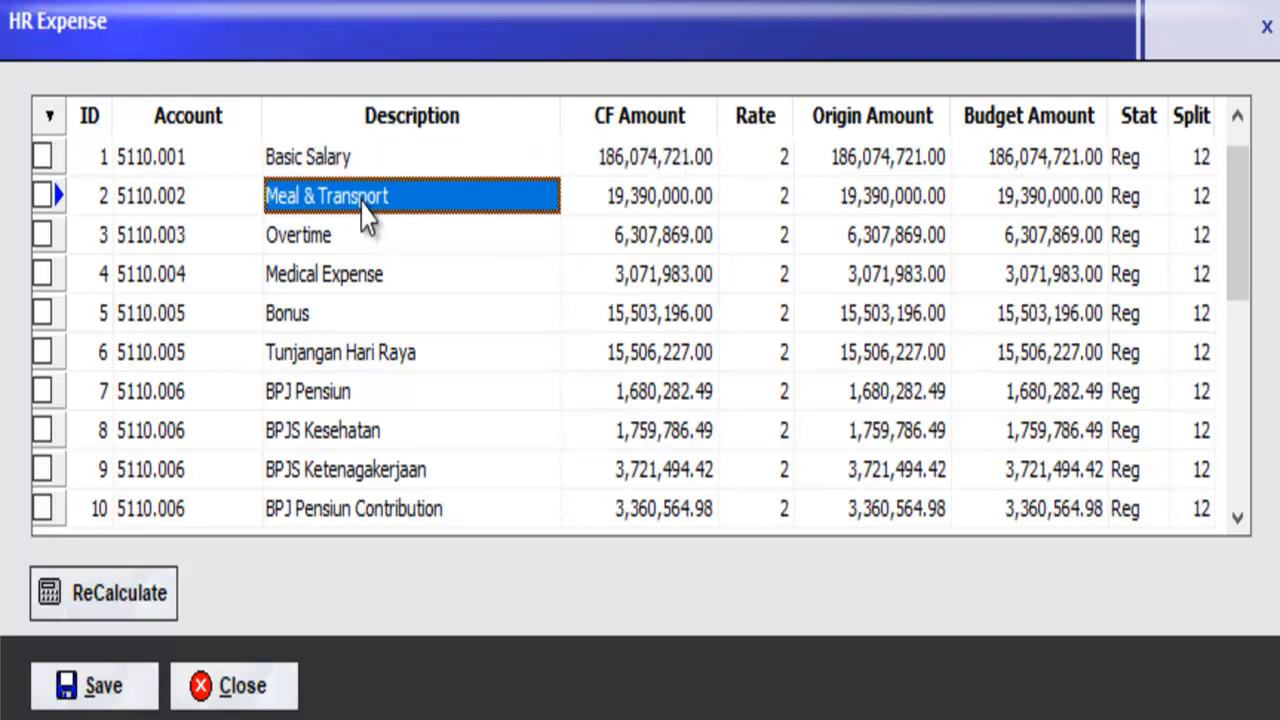
key(Down)
key(Down)
key(Down)
key(Down)
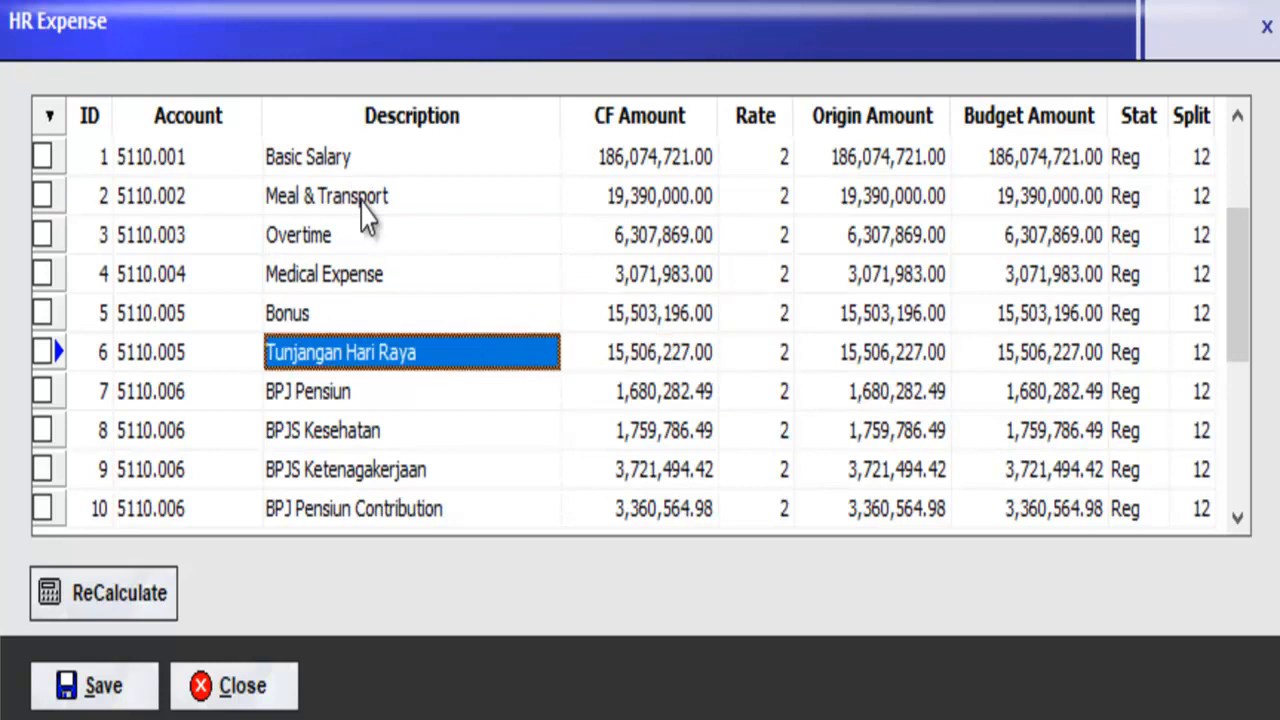
key(Down)
key(Down)
key(Down)
key(Down)
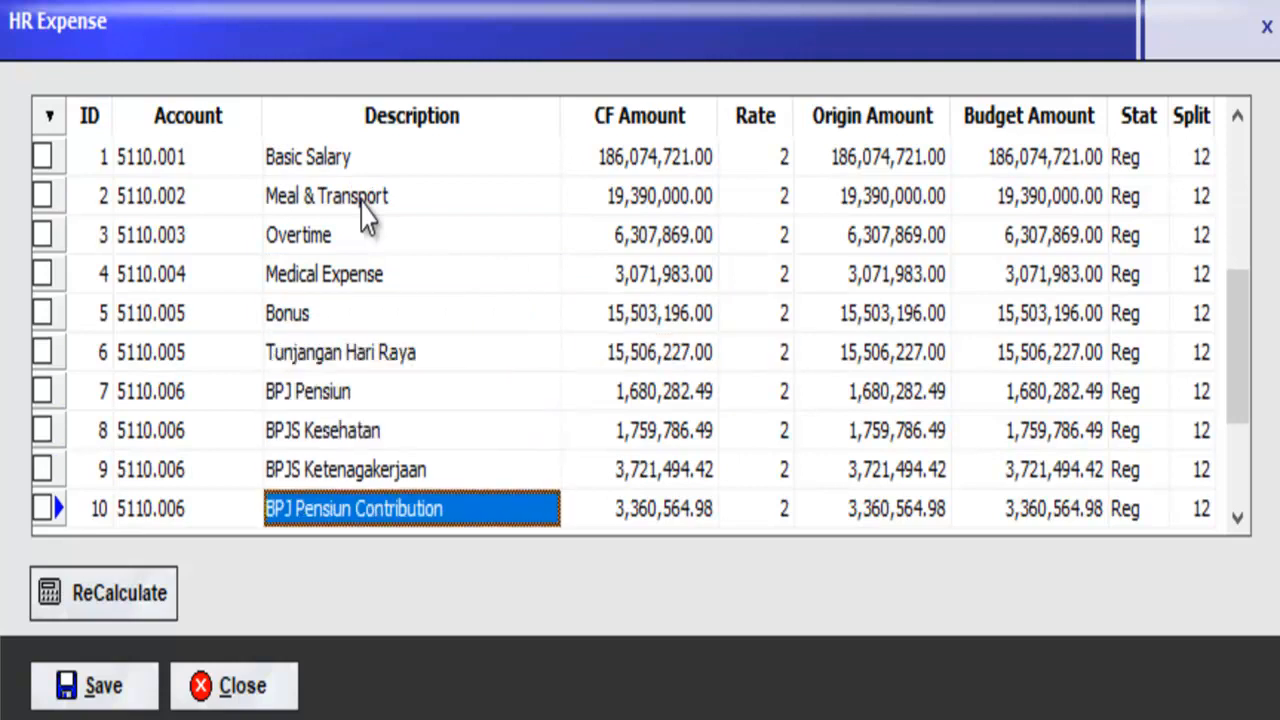
key(Down)
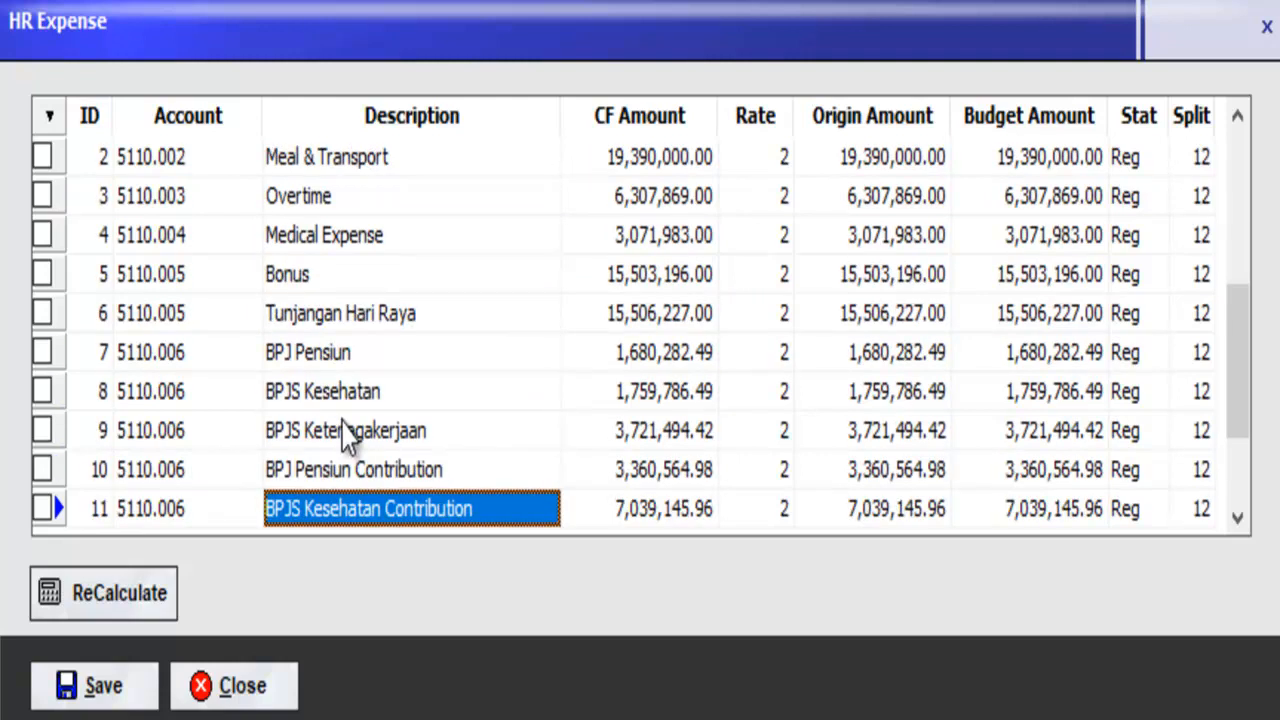
Step: Mark Bonus and Tunjangan Hari Raya as yearly sums and recalculate them
click(42, 313)
click(42, 274)
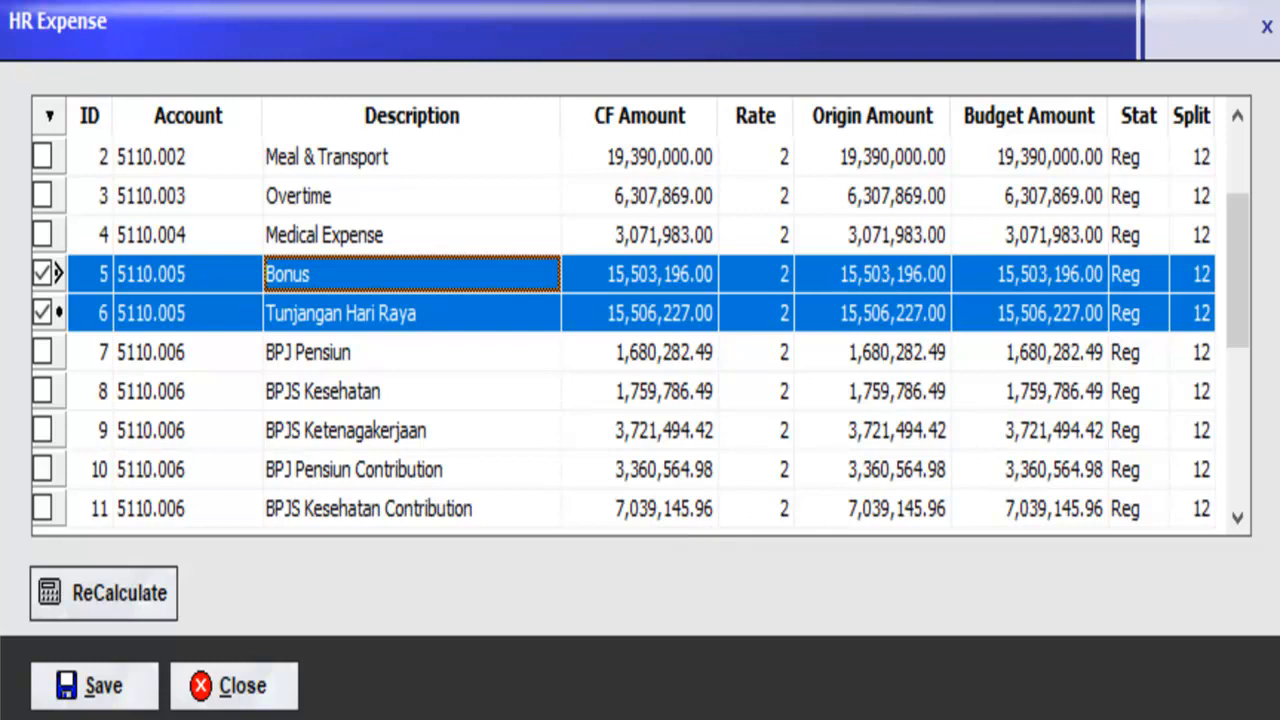
click(50, 612)
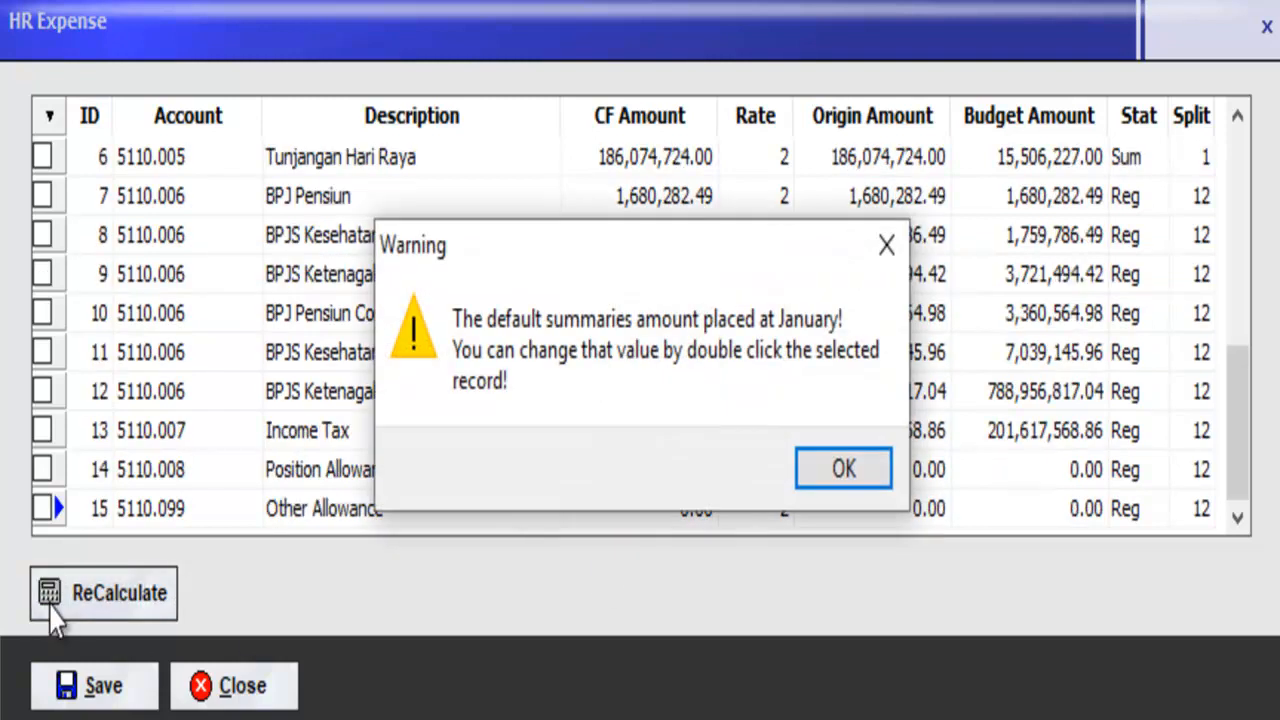
click(859, 466)
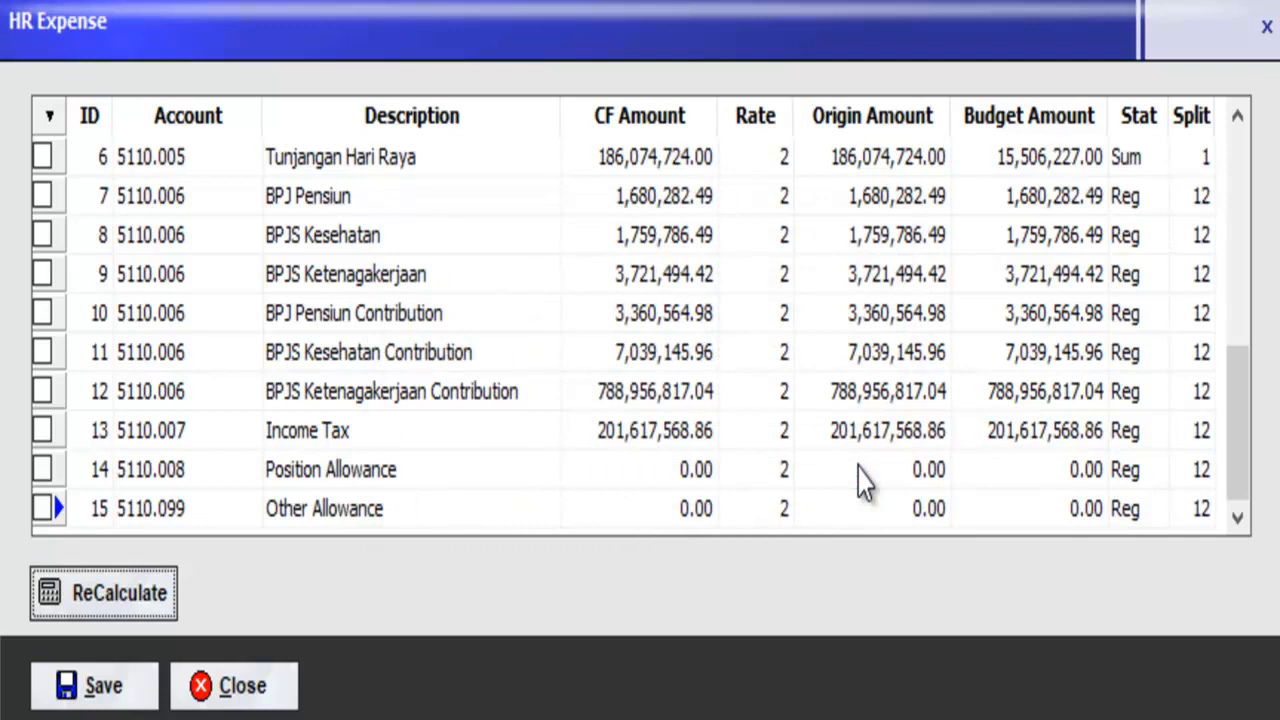
drag(1230, 443, 1229, 243)
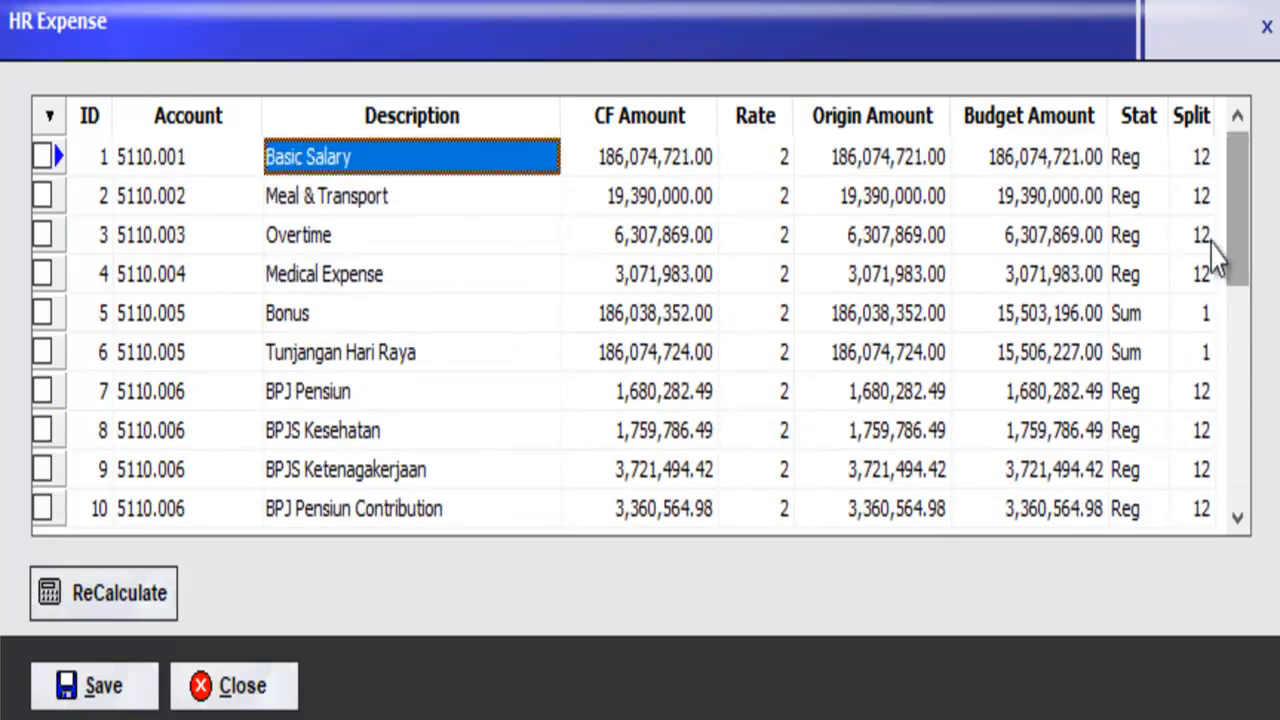
Step: Allocate Tunjangan Hari Raya's 186,074,724.00 entirely to April in the Cash Flow Splitter
double_click(375, 362)
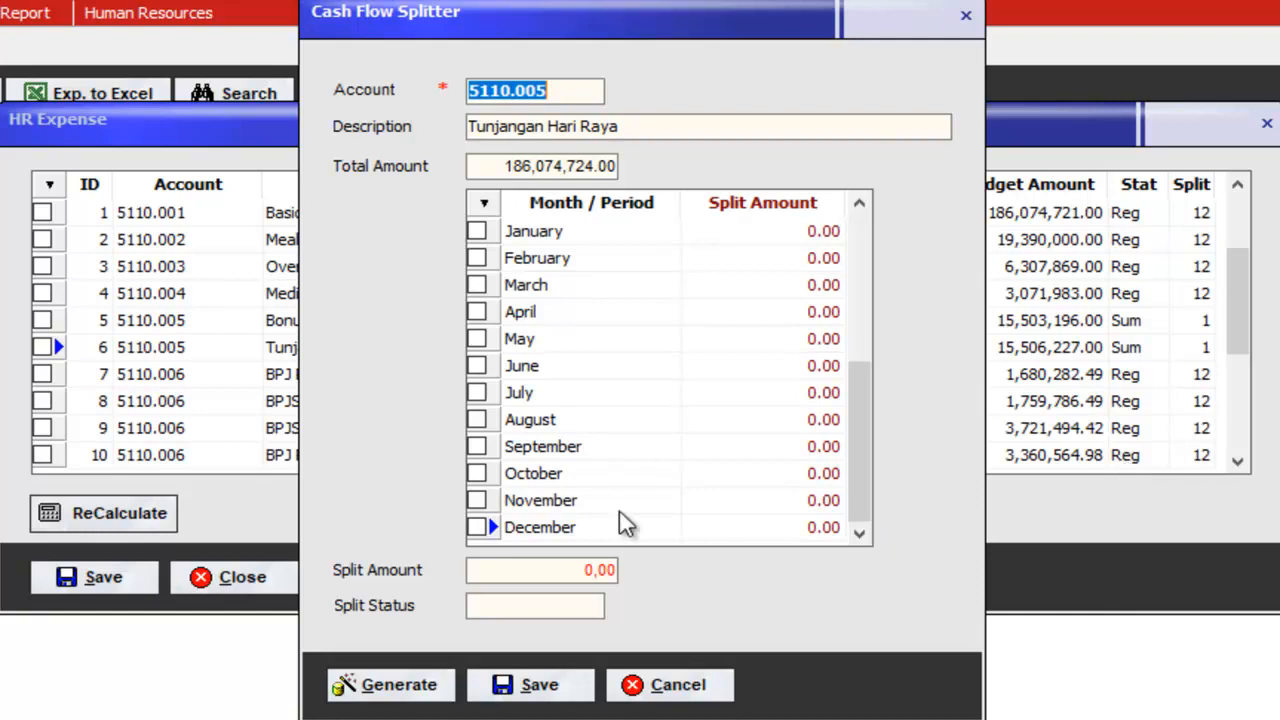
click(478, 312)
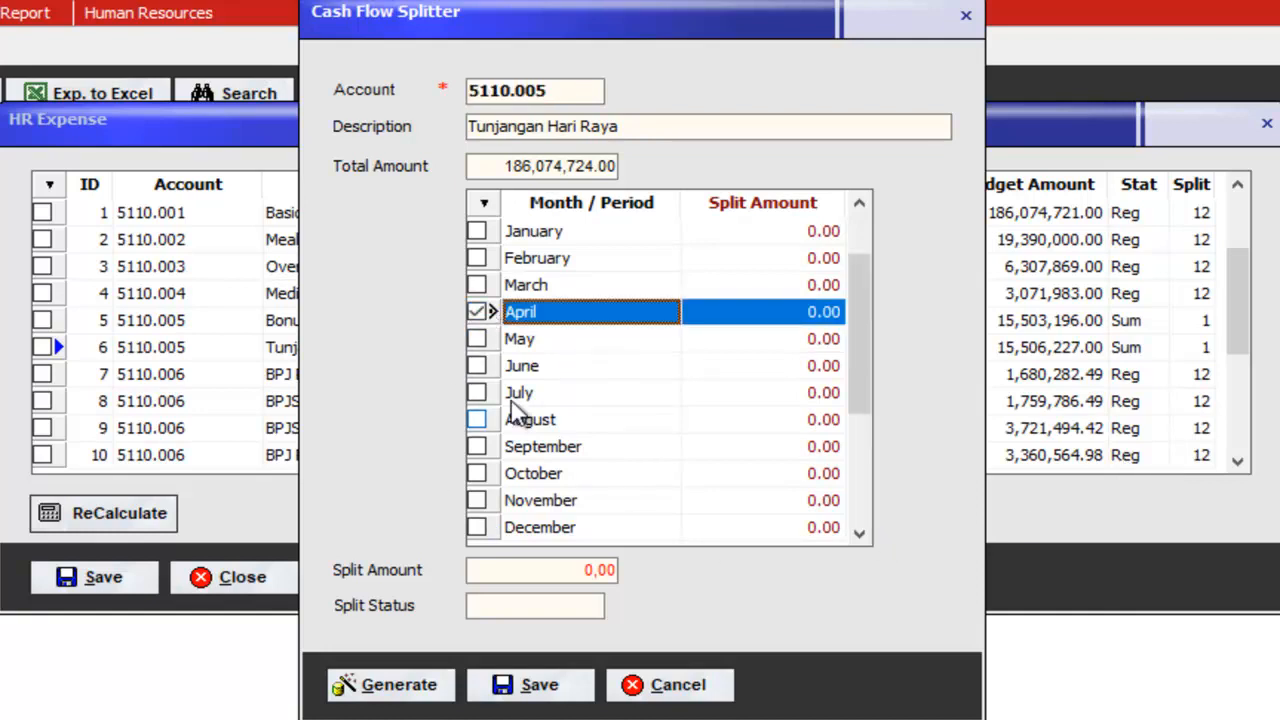
click(426, 690)
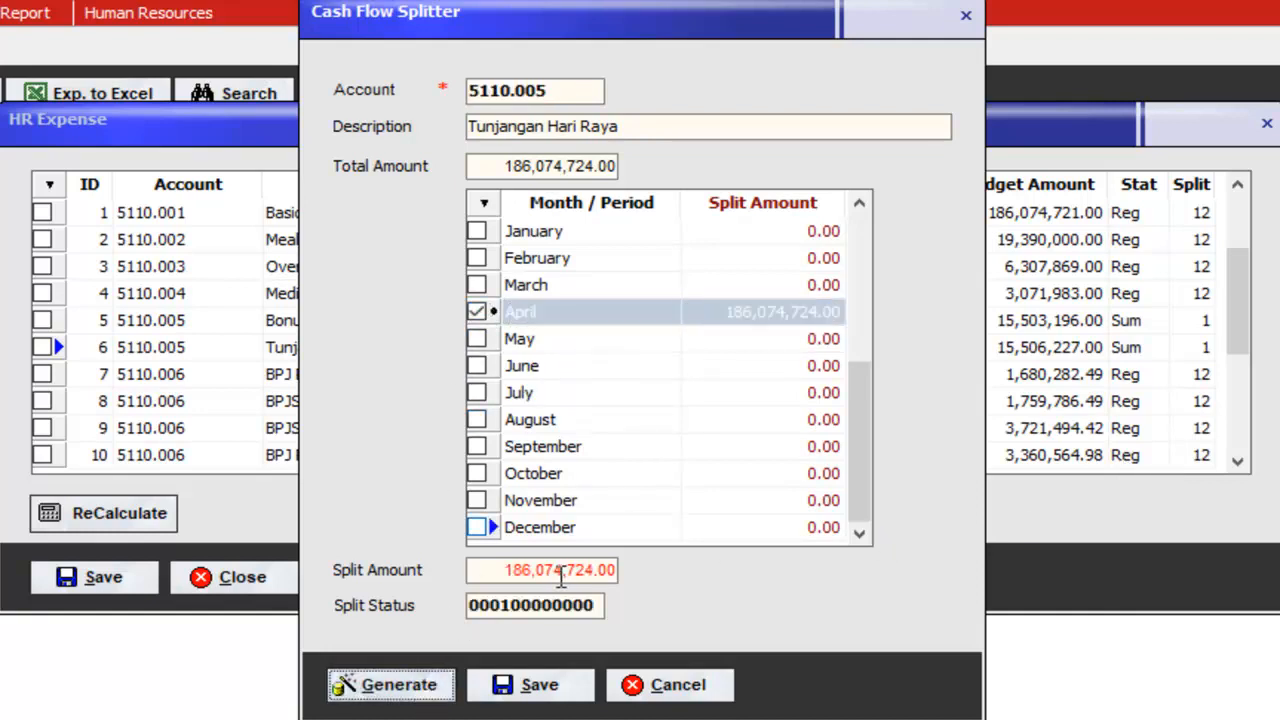
click(538, 688)
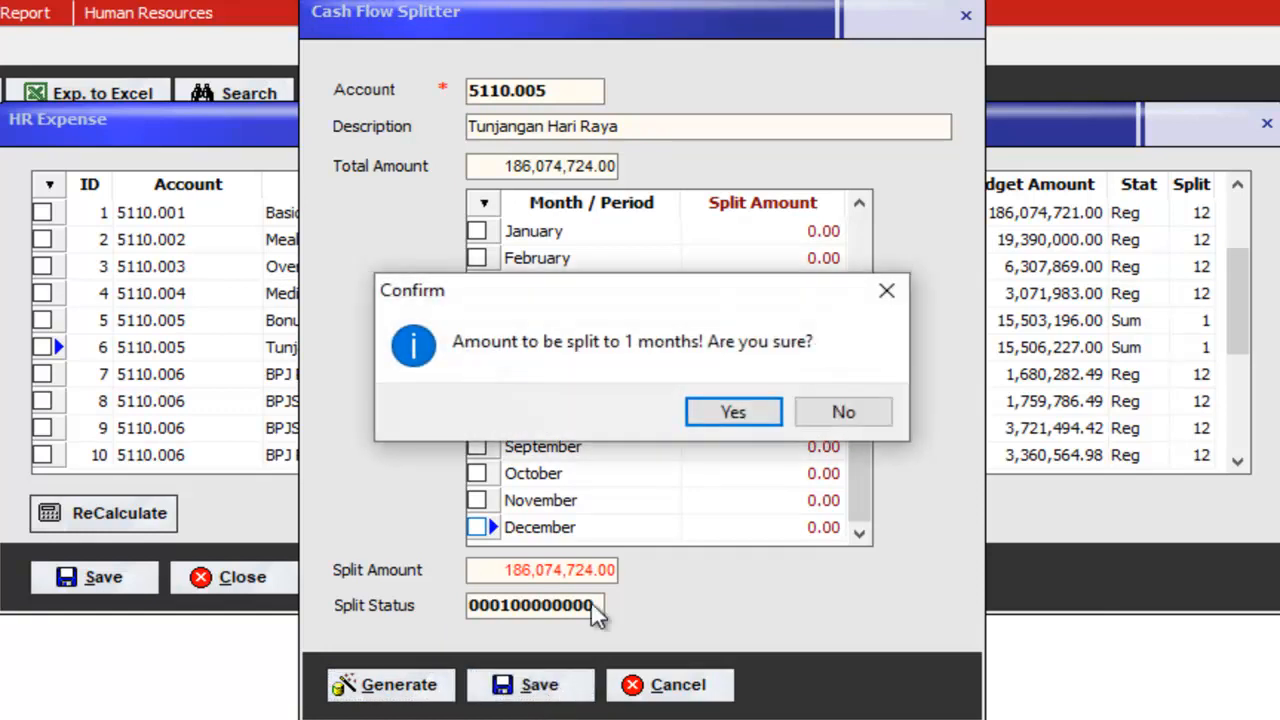
click(731, 422)
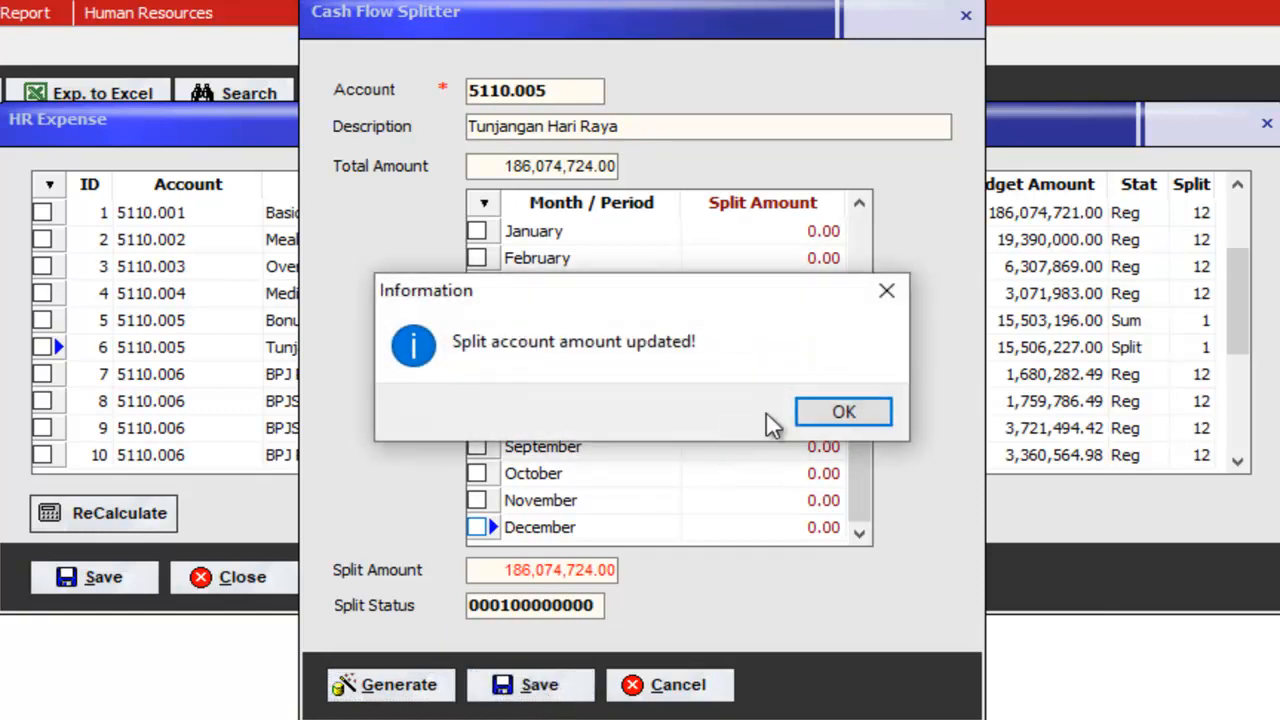
click(852, 418)
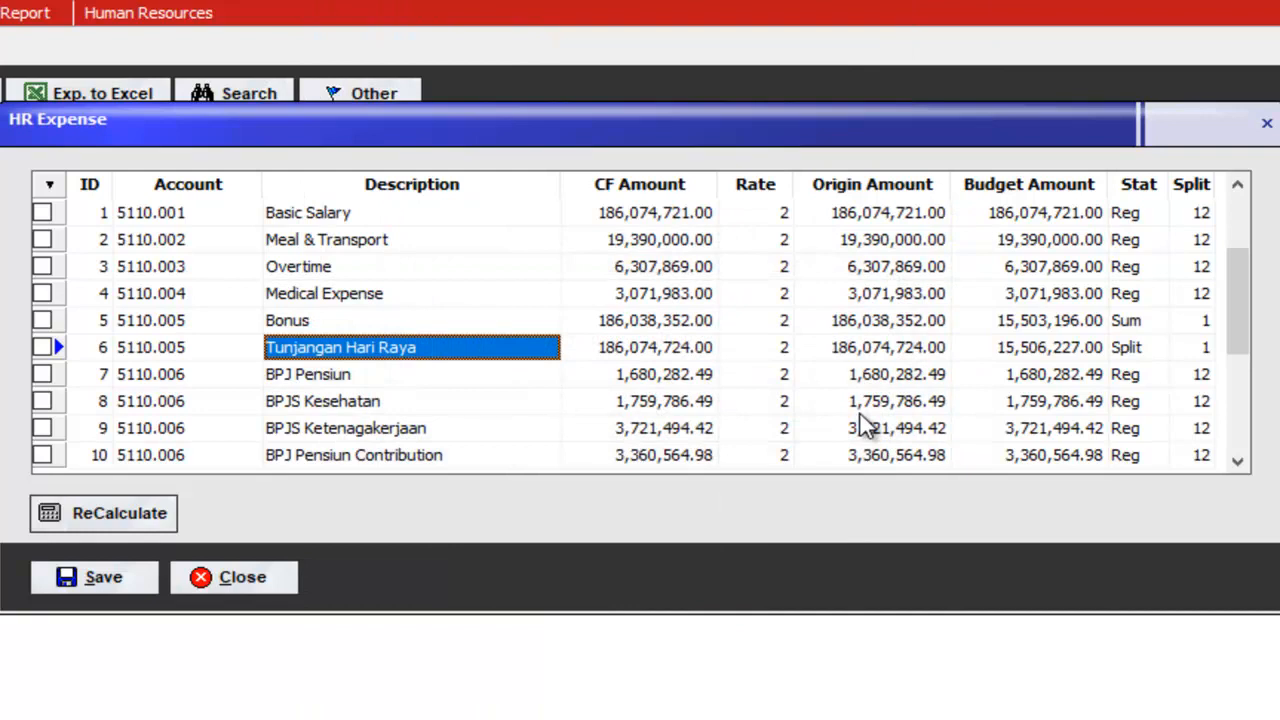
Step: Split the Bonus evenly into March and October at 93,019,176.00 each
click(343, 325)
double_click(343, 325)
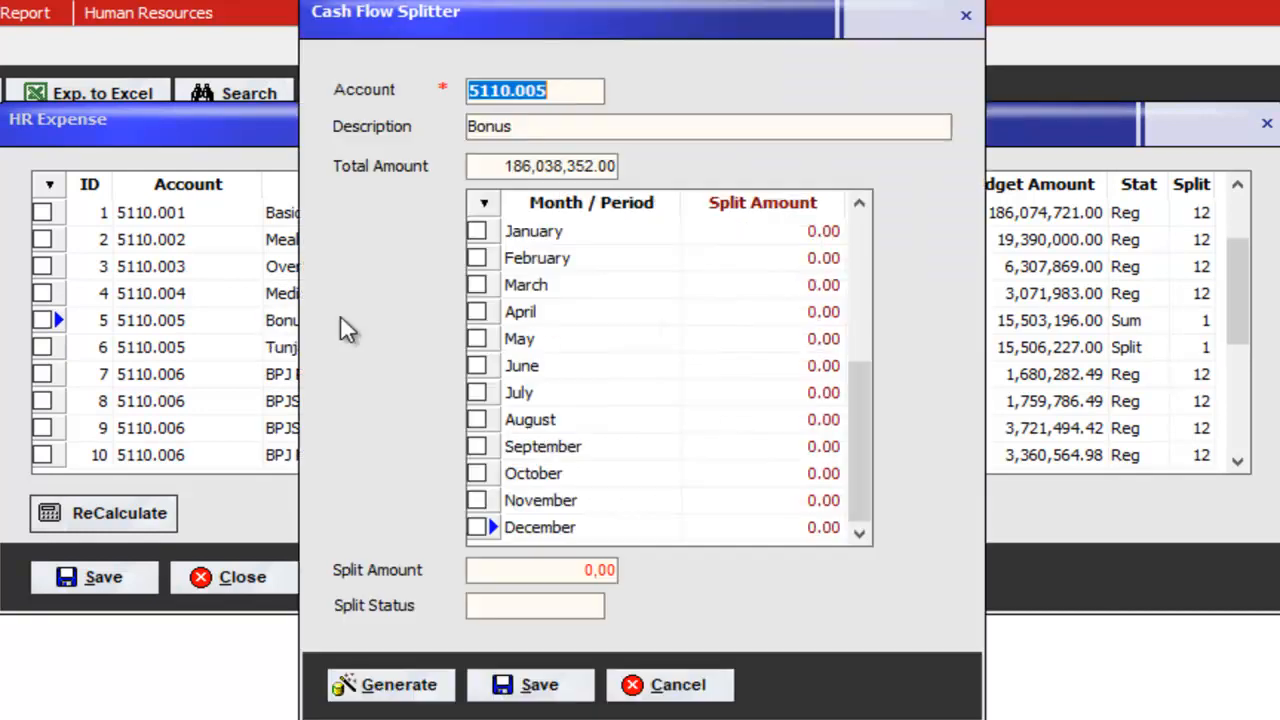
click(476, 285)
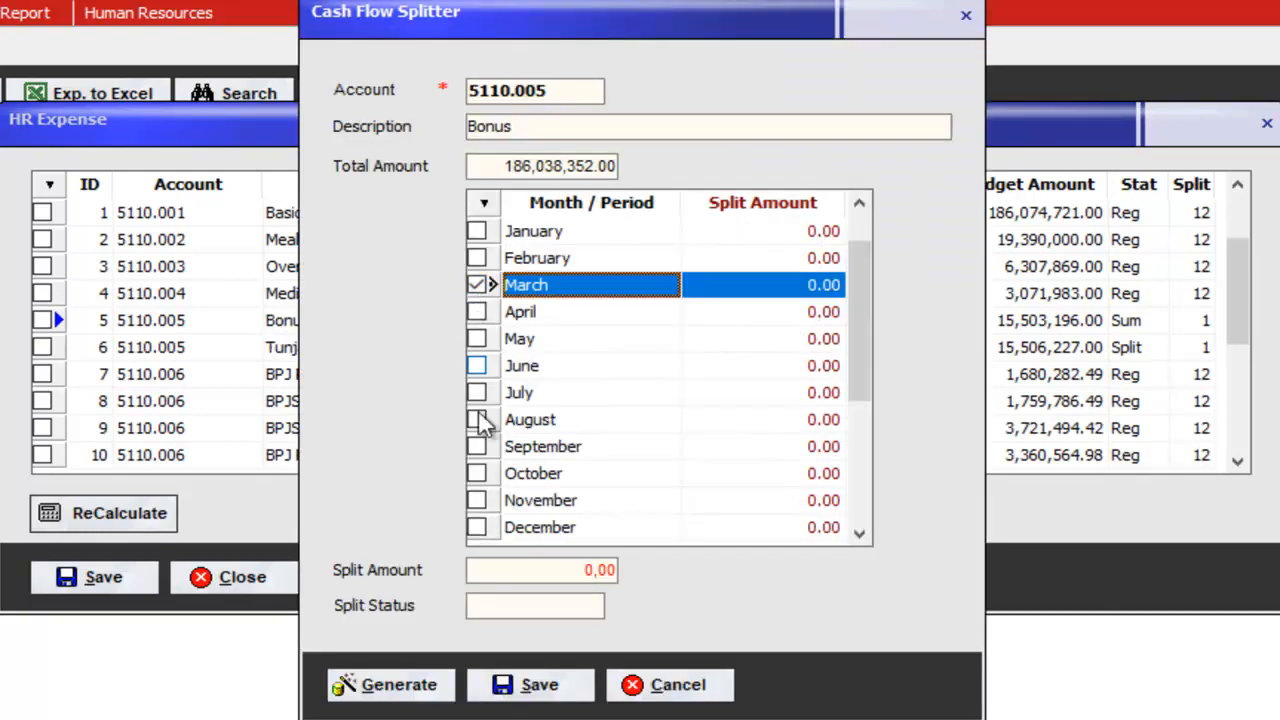
click(476, 473)
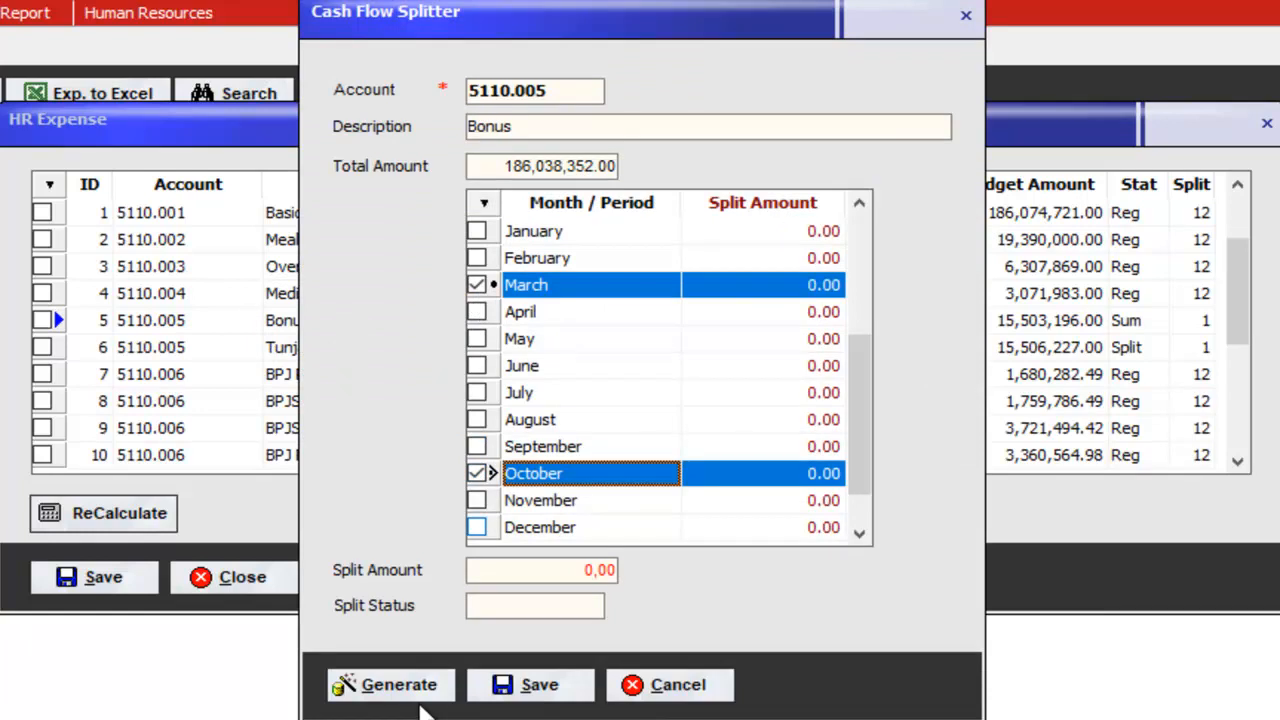
click(427, 688)
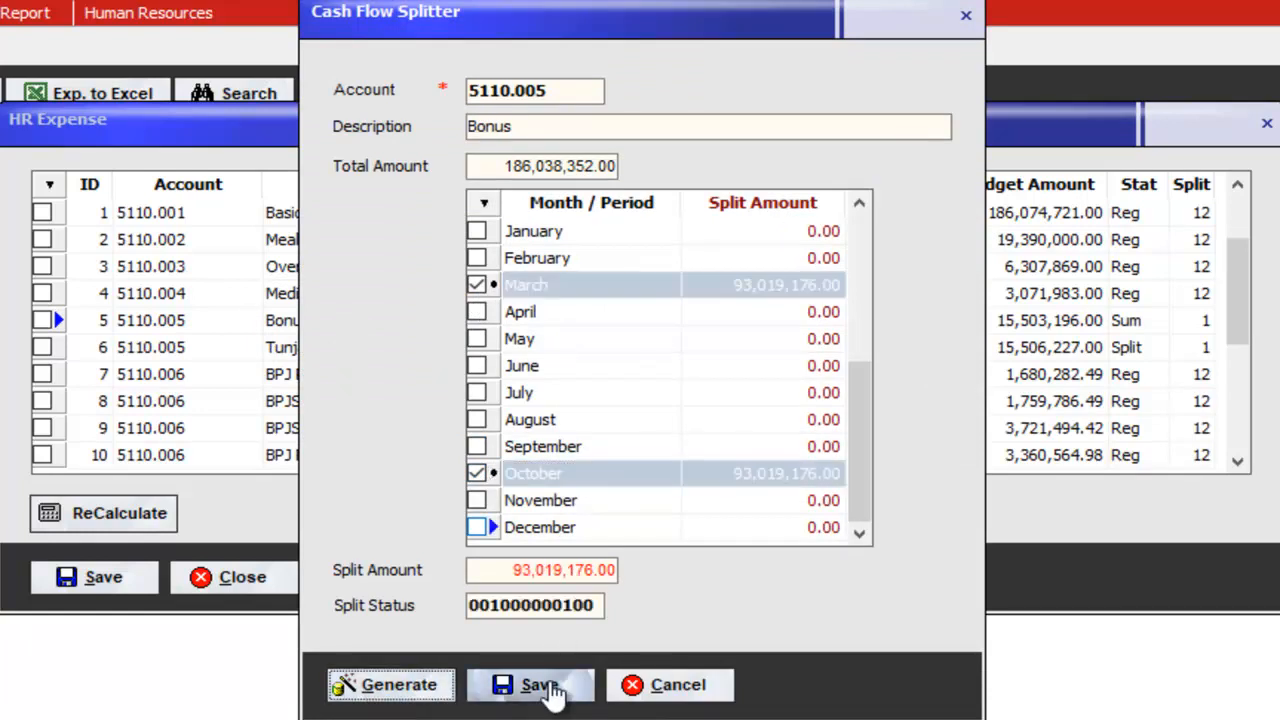
click(553, 690)
click(730, 411)
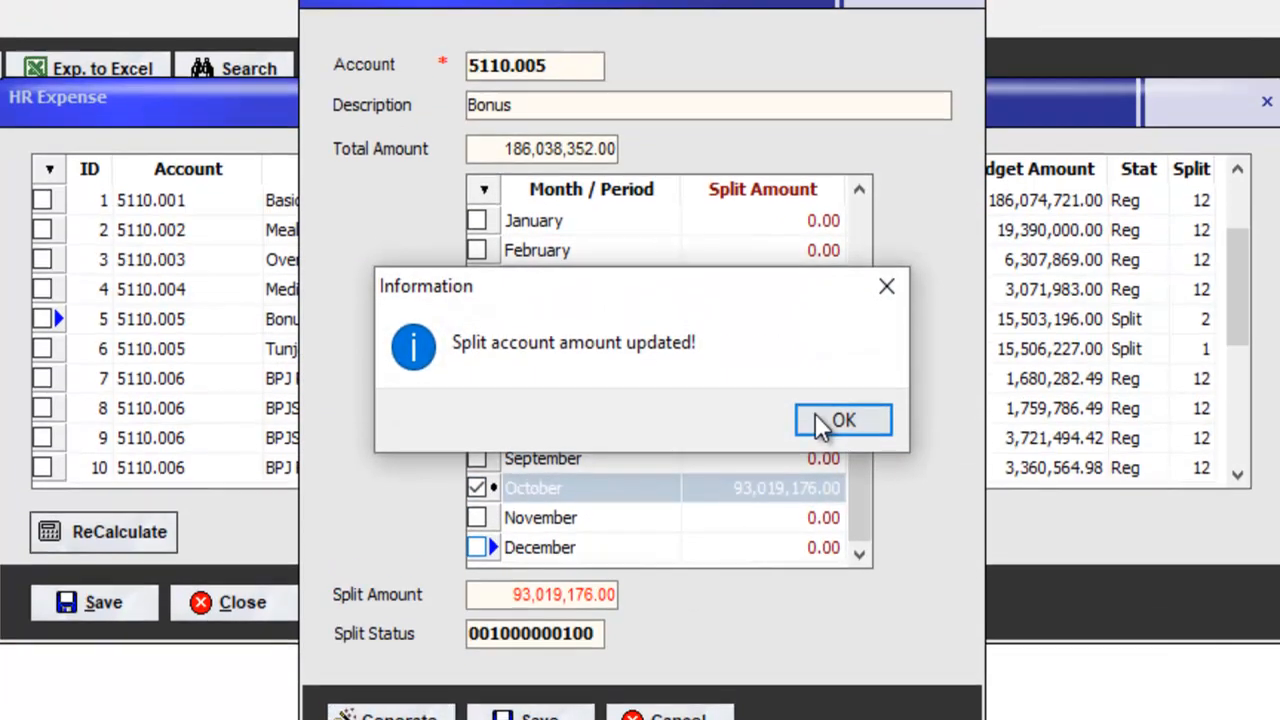
click(843, 421)
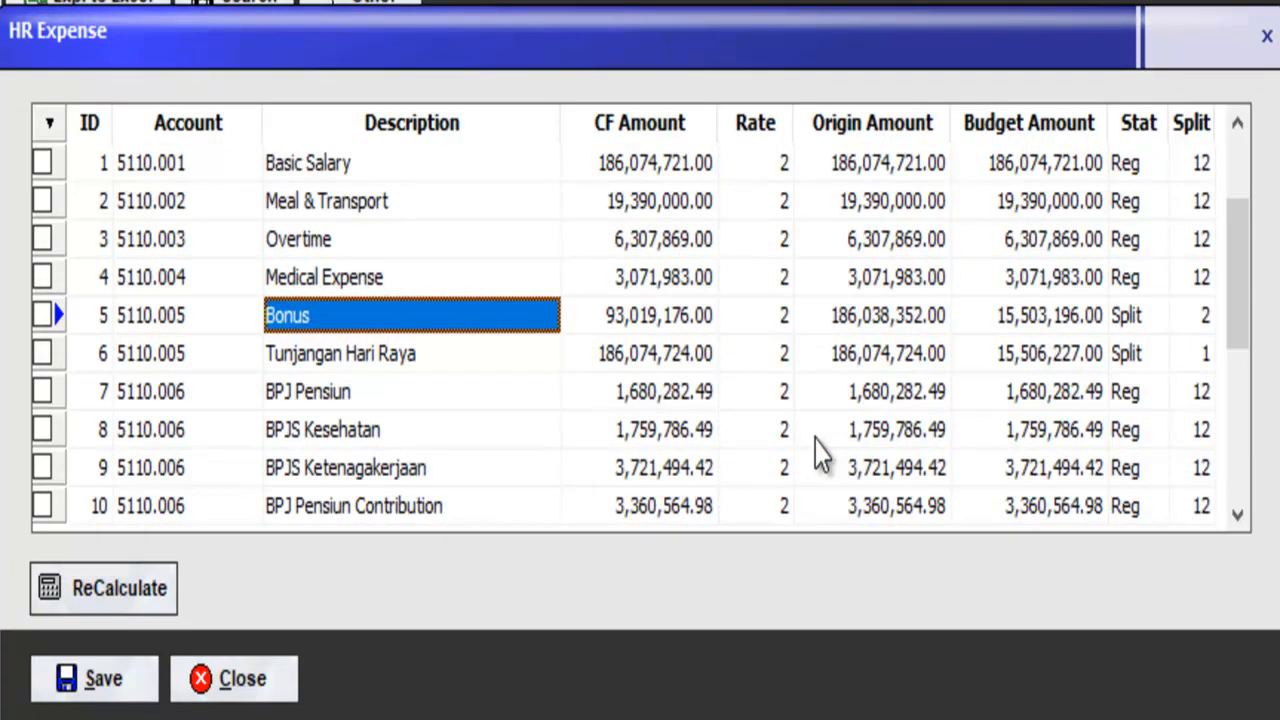
Step: Verify the split counts: Bonus 2, Tunjangan Hari Raya 1
click(1163, 326)
click(1182, 334)
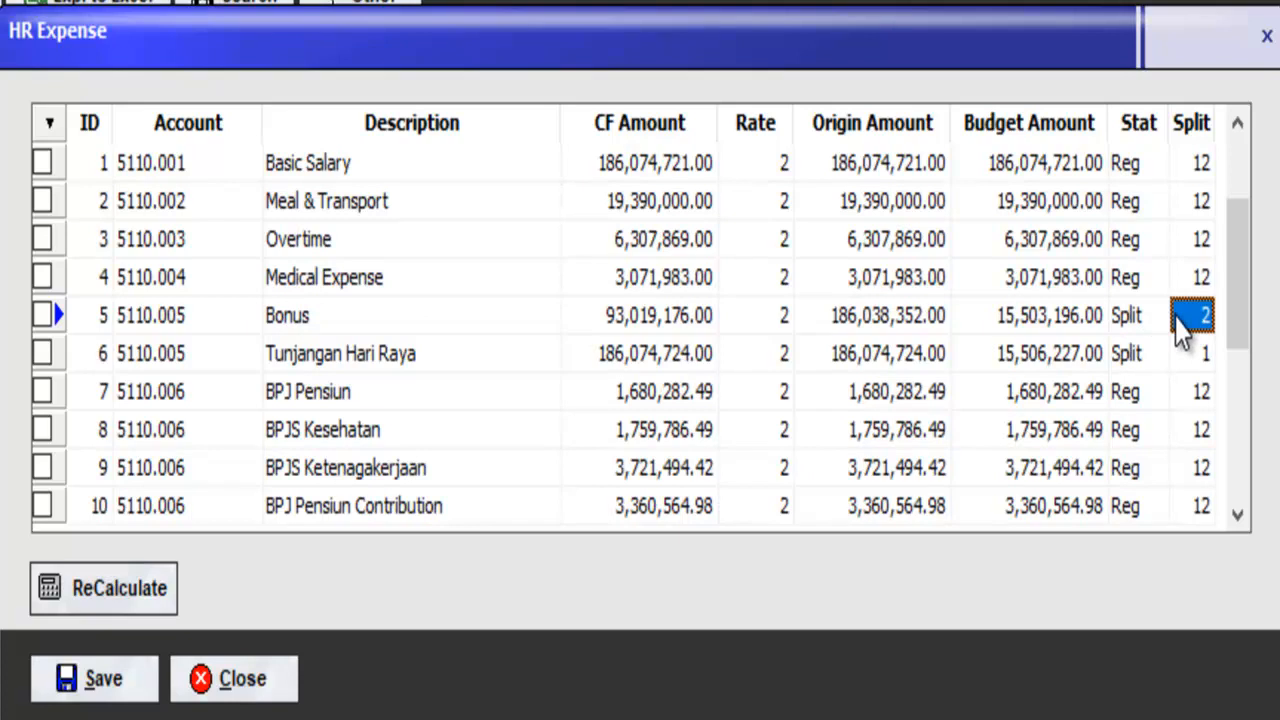
click(1192, 355)
click(1195, 318)
click(1201, 355)
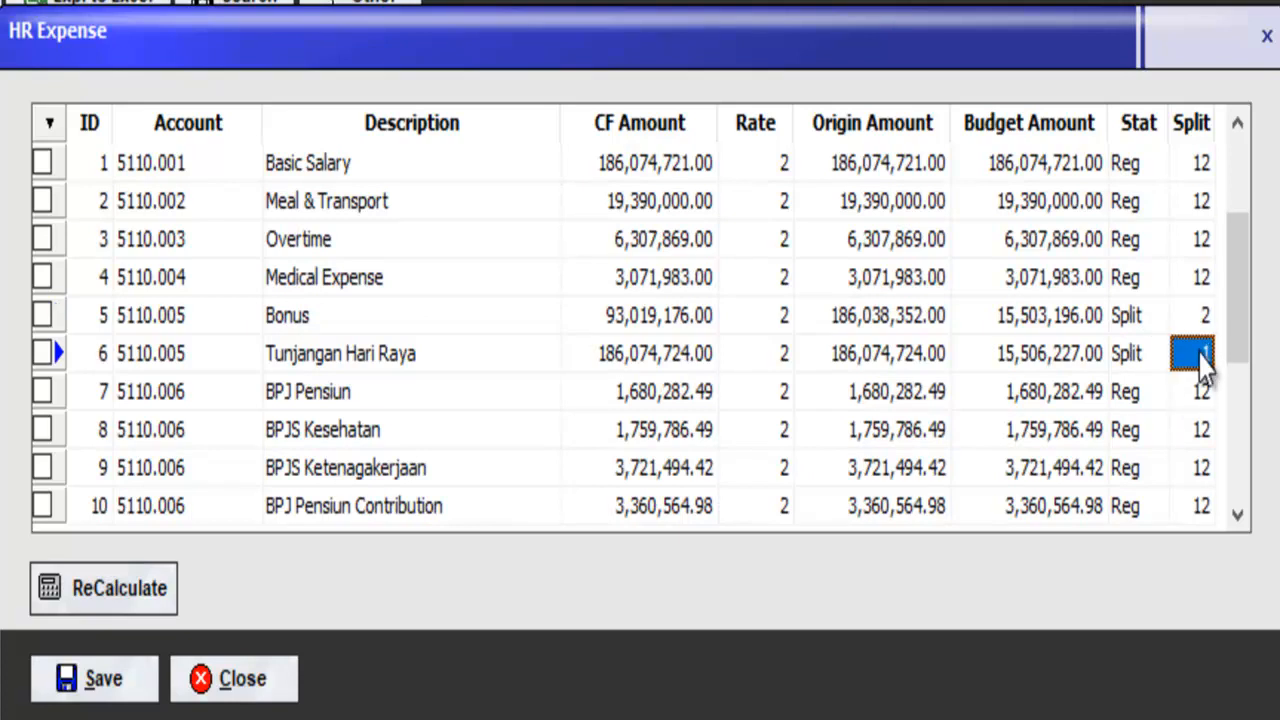
Step: Save the HR Expense splits, transfer them to budget, and close the window
click(42, 680)
click(835, 452)
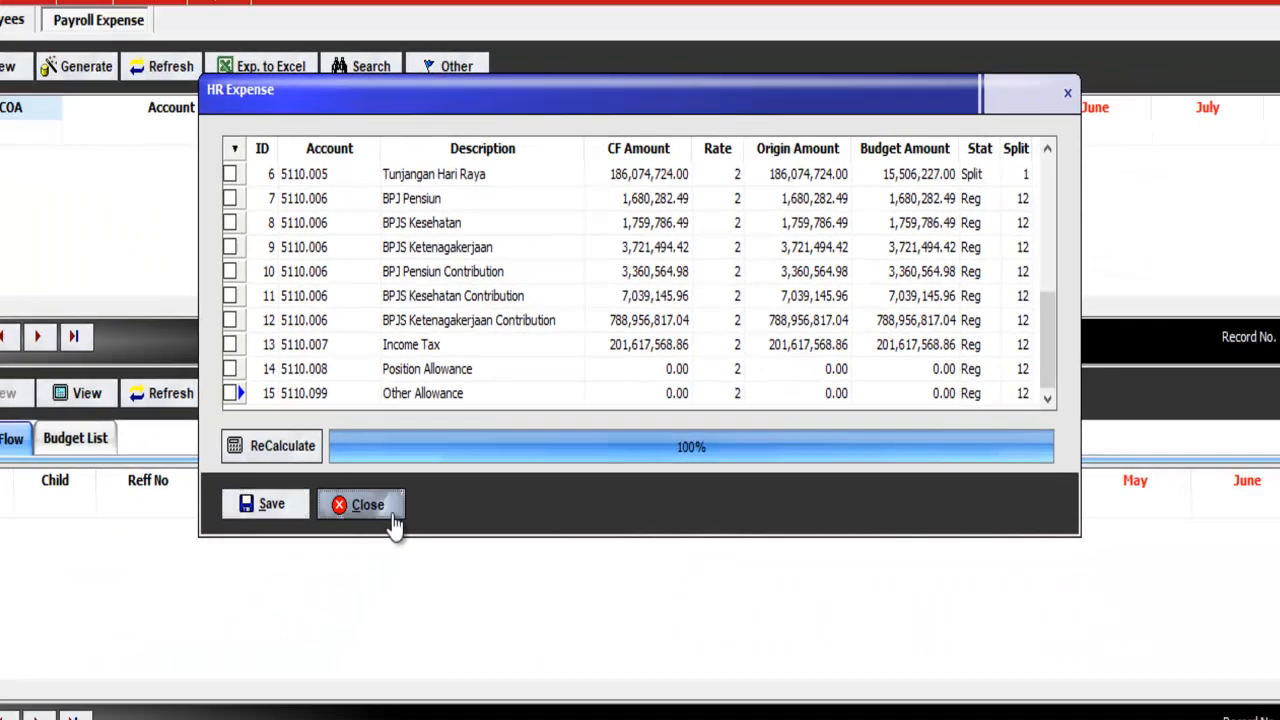
click(282, 702)
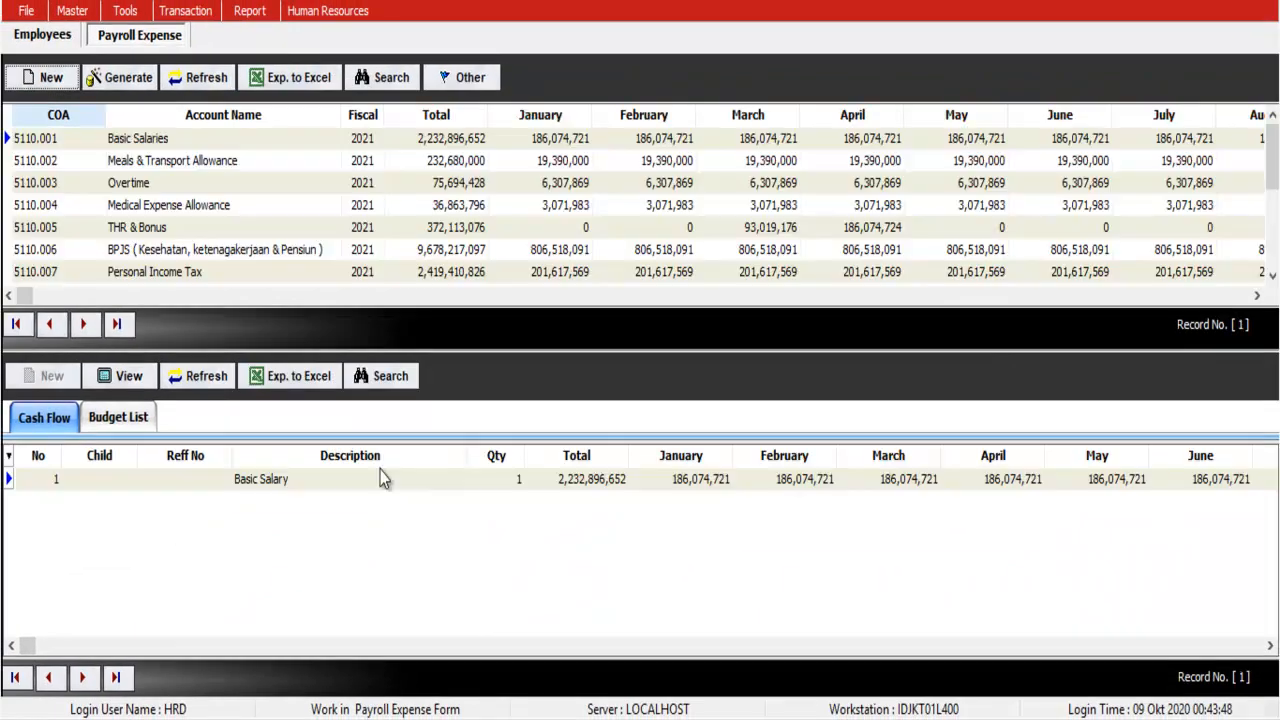
Step: Browse the payroll accounts from Basic Salaries to the last account
click(363, 205)
key(Down)
key(Down)
key(Down)
key(Down)
key(Down)
key(Up)
key(Up)
key(Up)
key(Up)
key(Up)
key(Up)
key(Up)
key(Up)
key(Down)
key(Down)
key(Down)
key(Down)
key(Down)
key(Down)
key(Down)
key(Down)
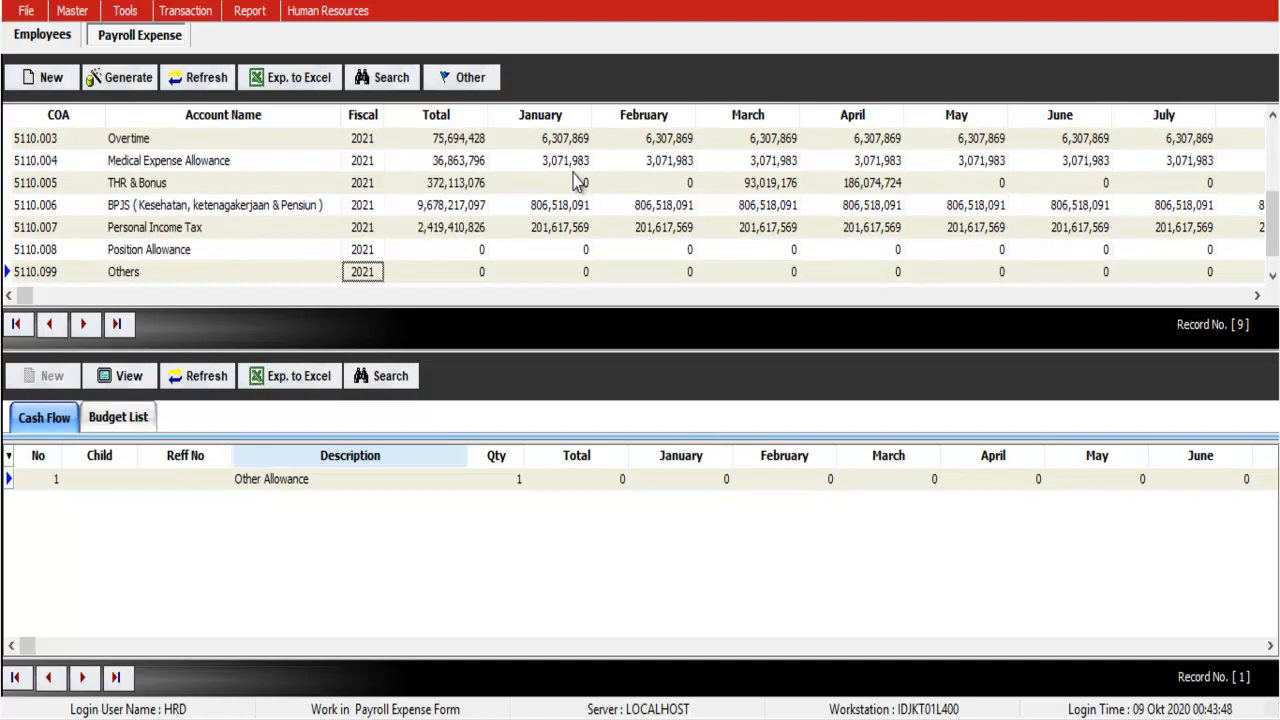
key(Up)
key(Up)
key(Up)
key(Up)
key(Up)
key(Up)
key(Up)
key(Up)
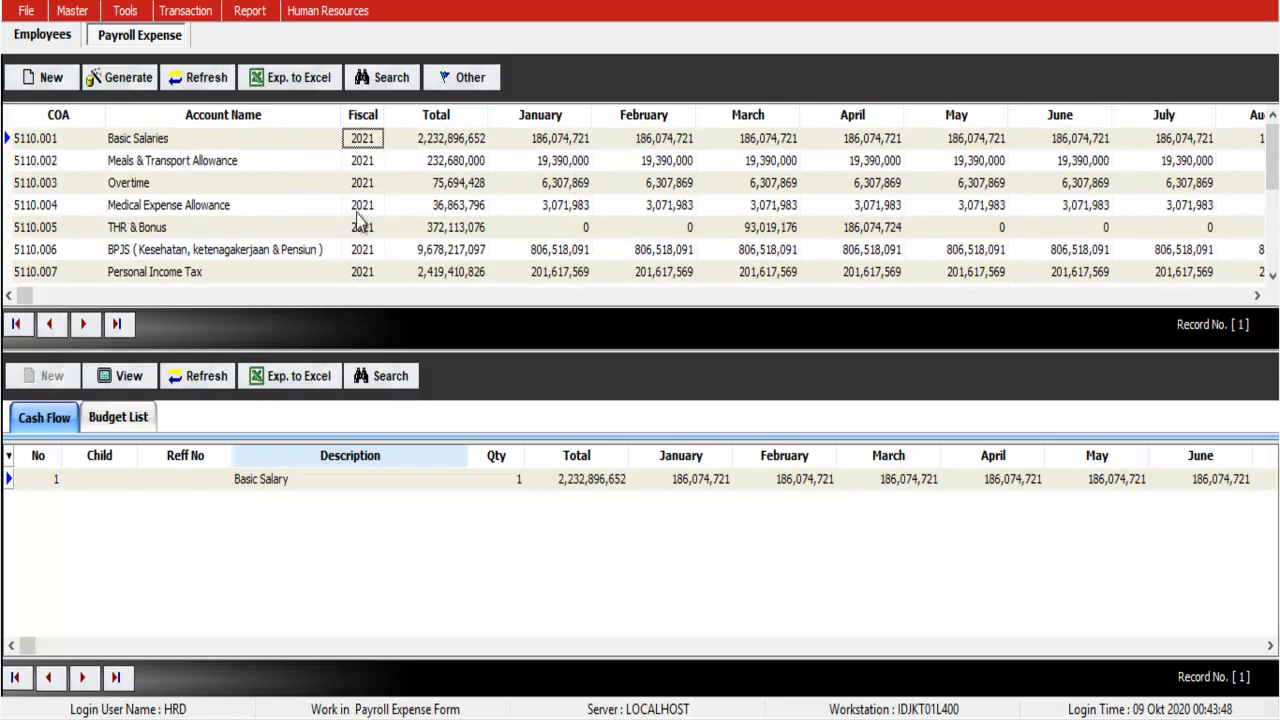
Step: Inspect THR & Bonus cash flow: Bonus in March and October, THR in April
click(280, 228)
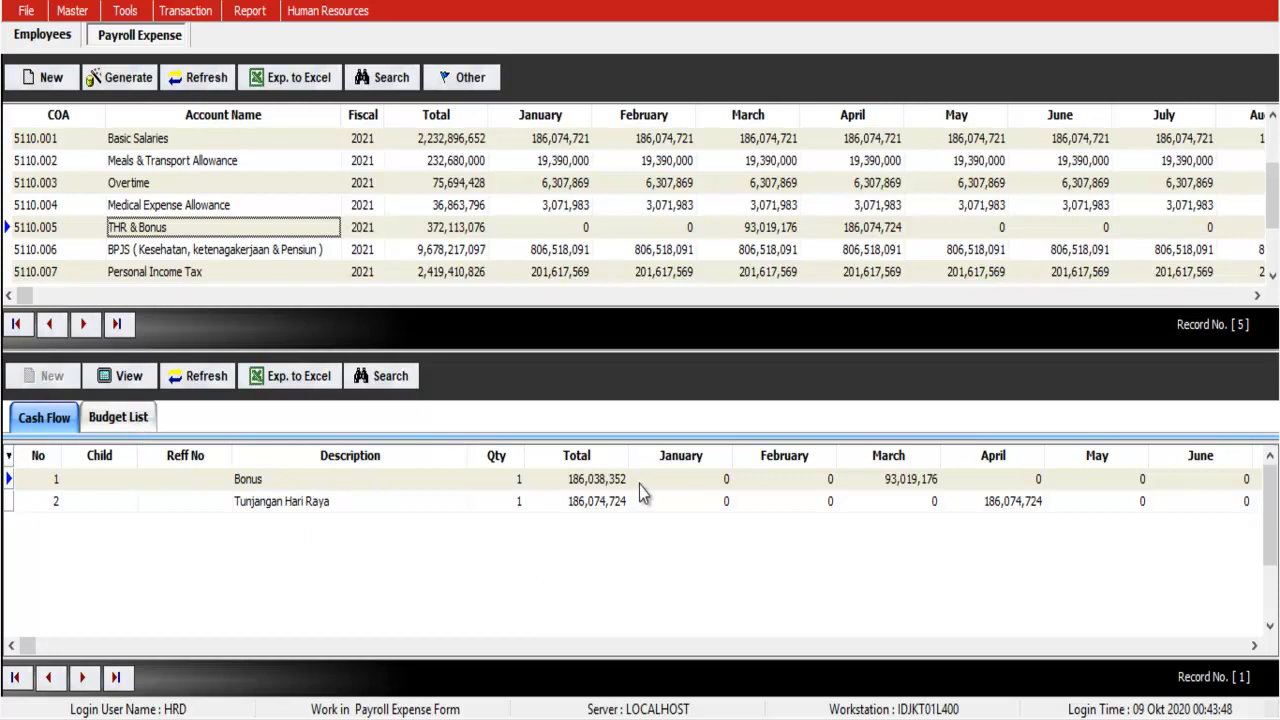
click(887, 484)
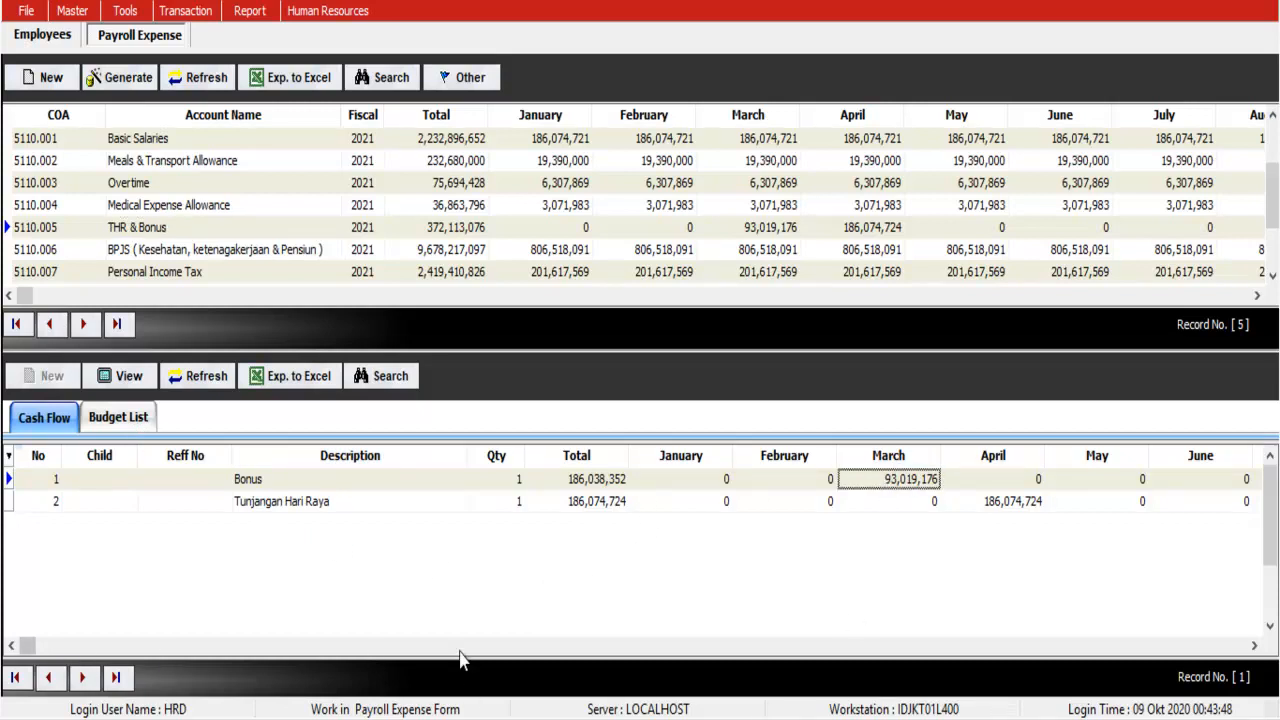
click(744, 646)
click(1000, 484)
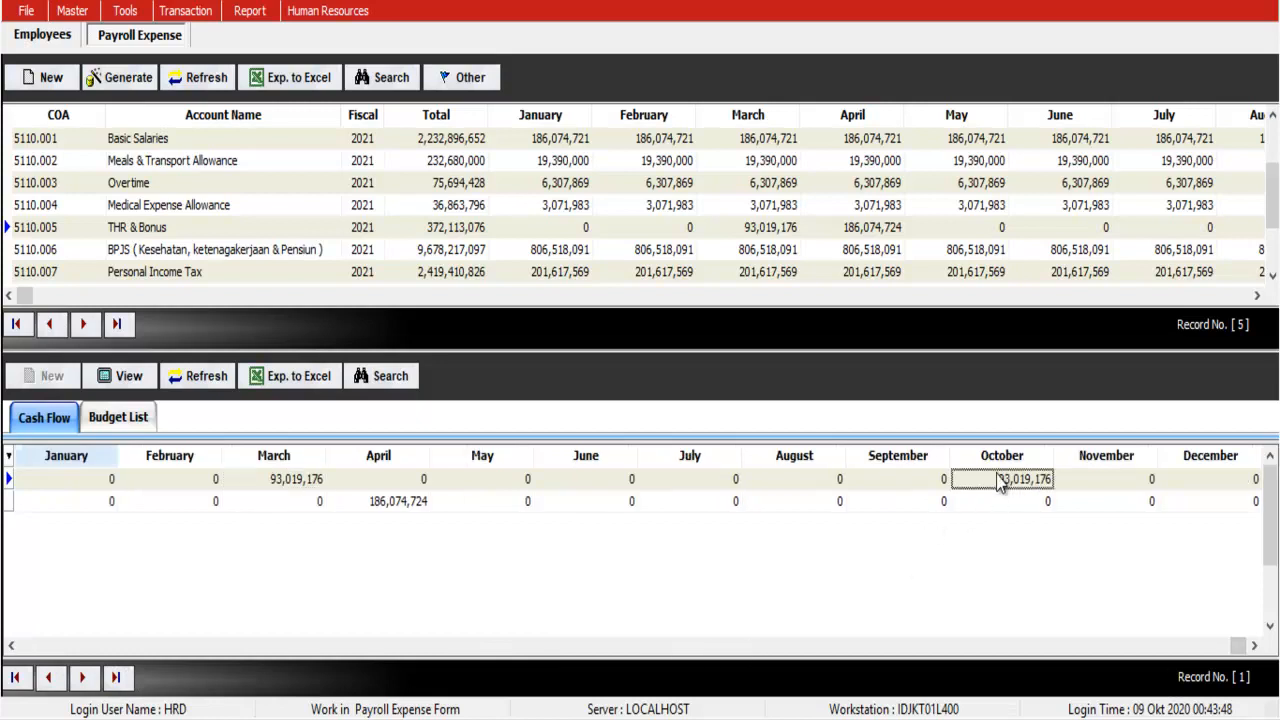
click(52, 648)
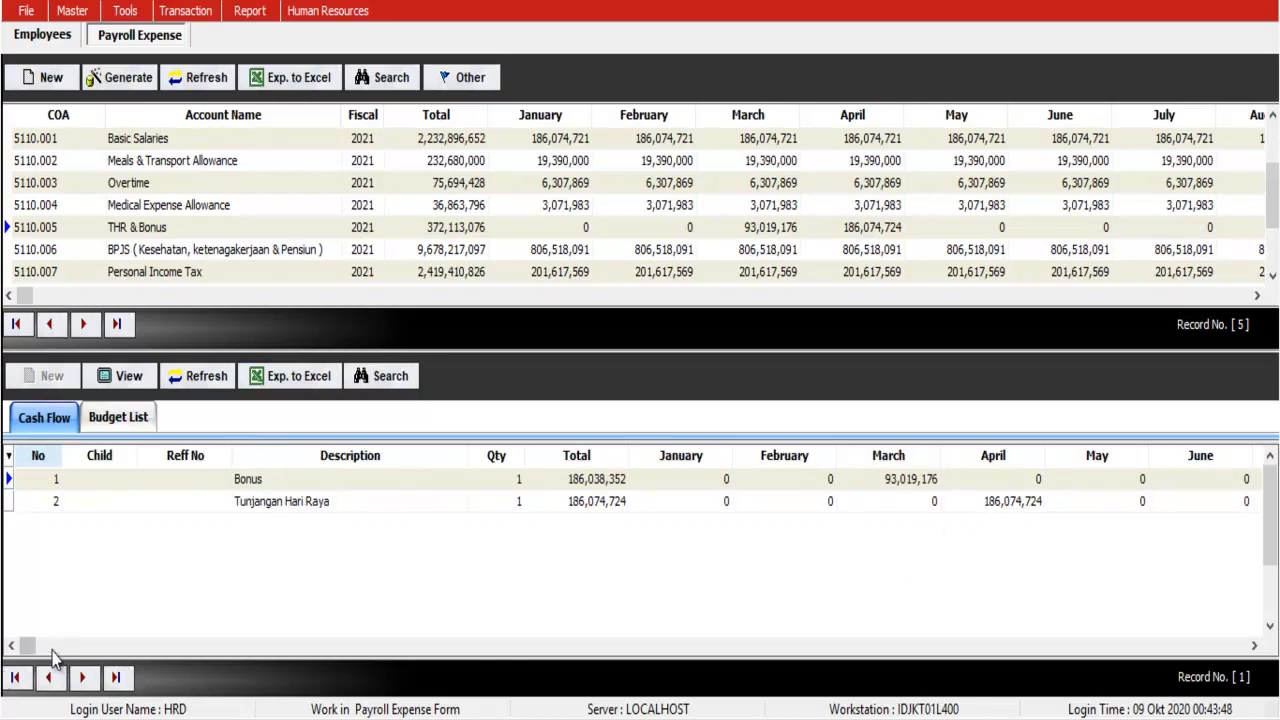
click(988, 505)
Step: Review the THR & Bonus monthly Budget List, then generate the transfer
click(138, 420)
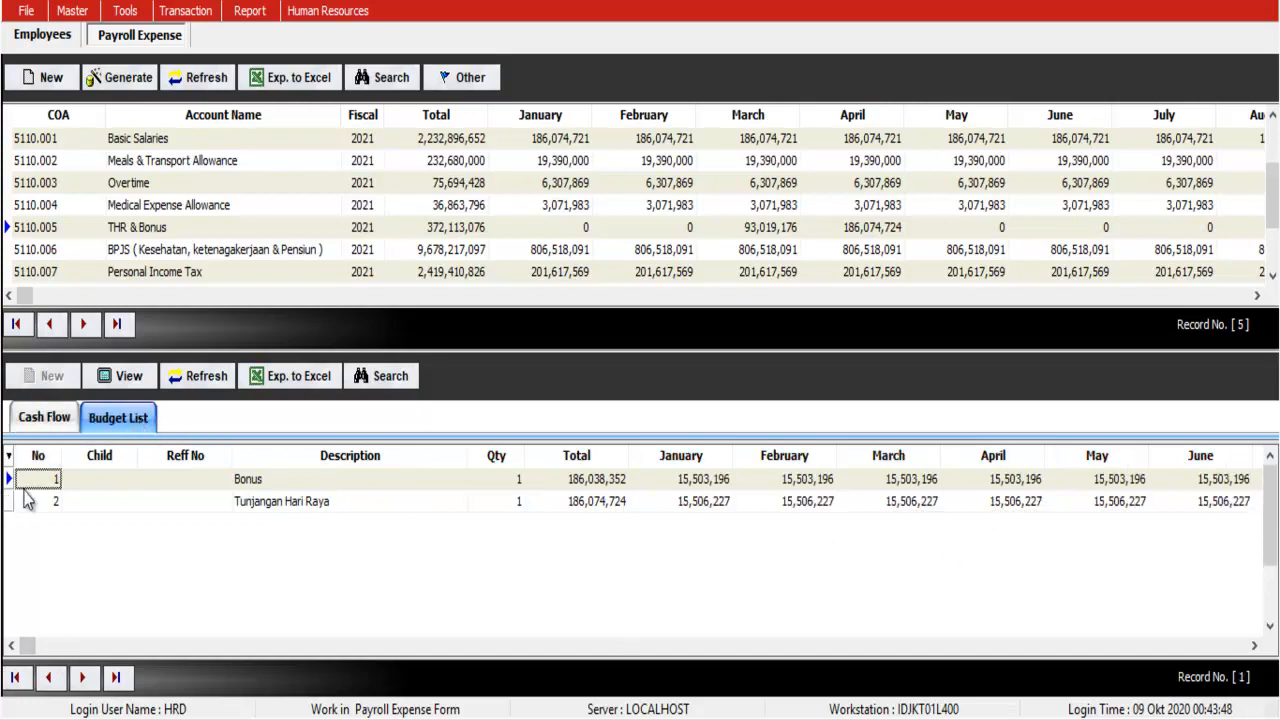
click(1137, 646)
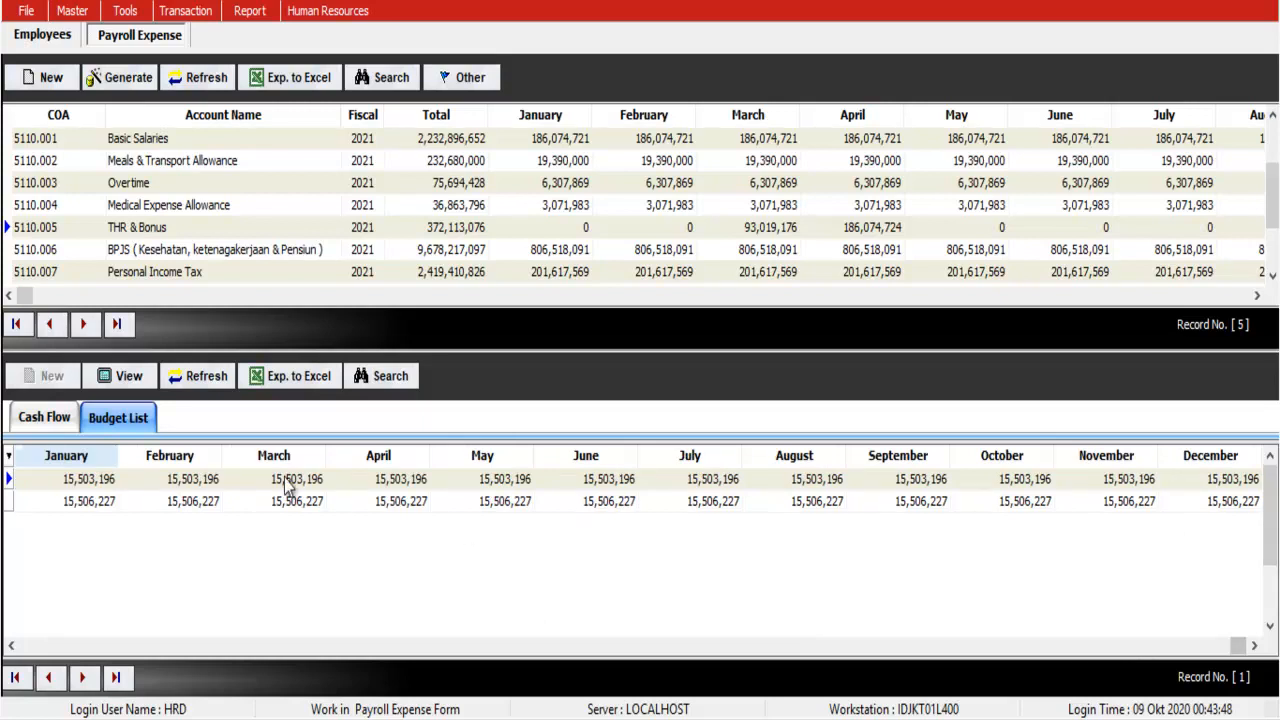
click(148, 86)
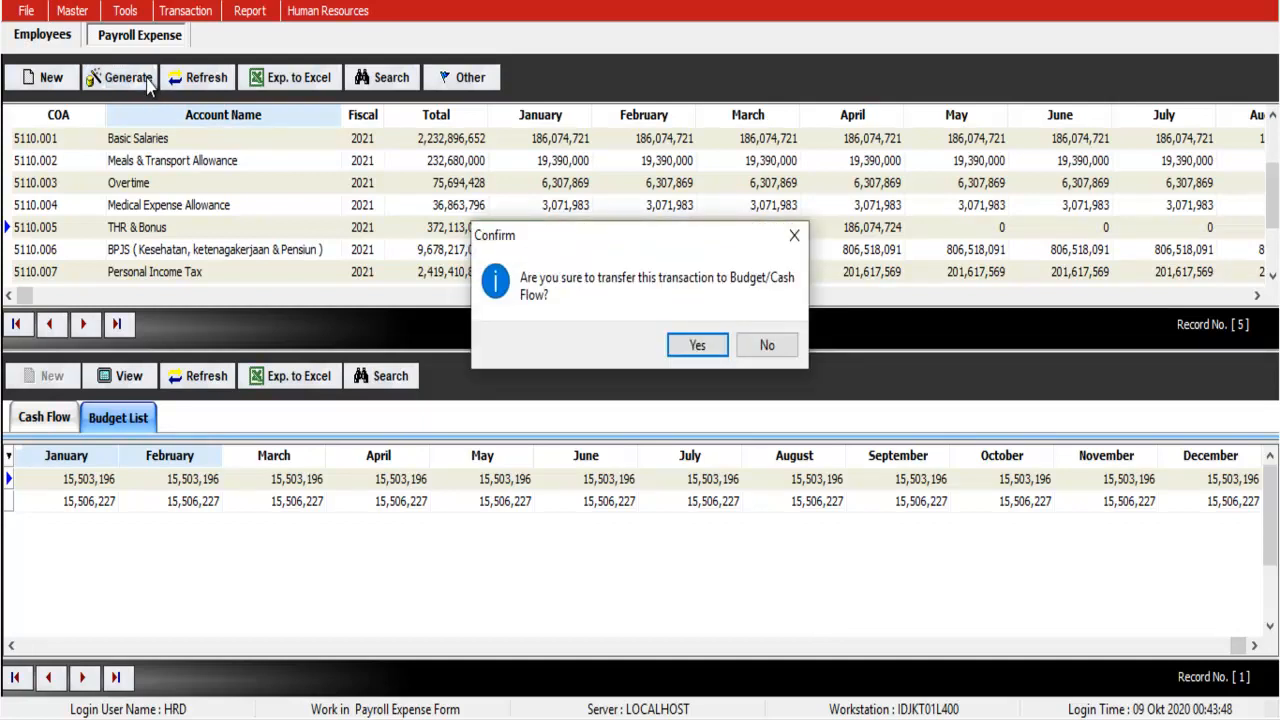
Step: Decline the transfer for now and open Transaction > Expense > Current Year
click(762, 345)
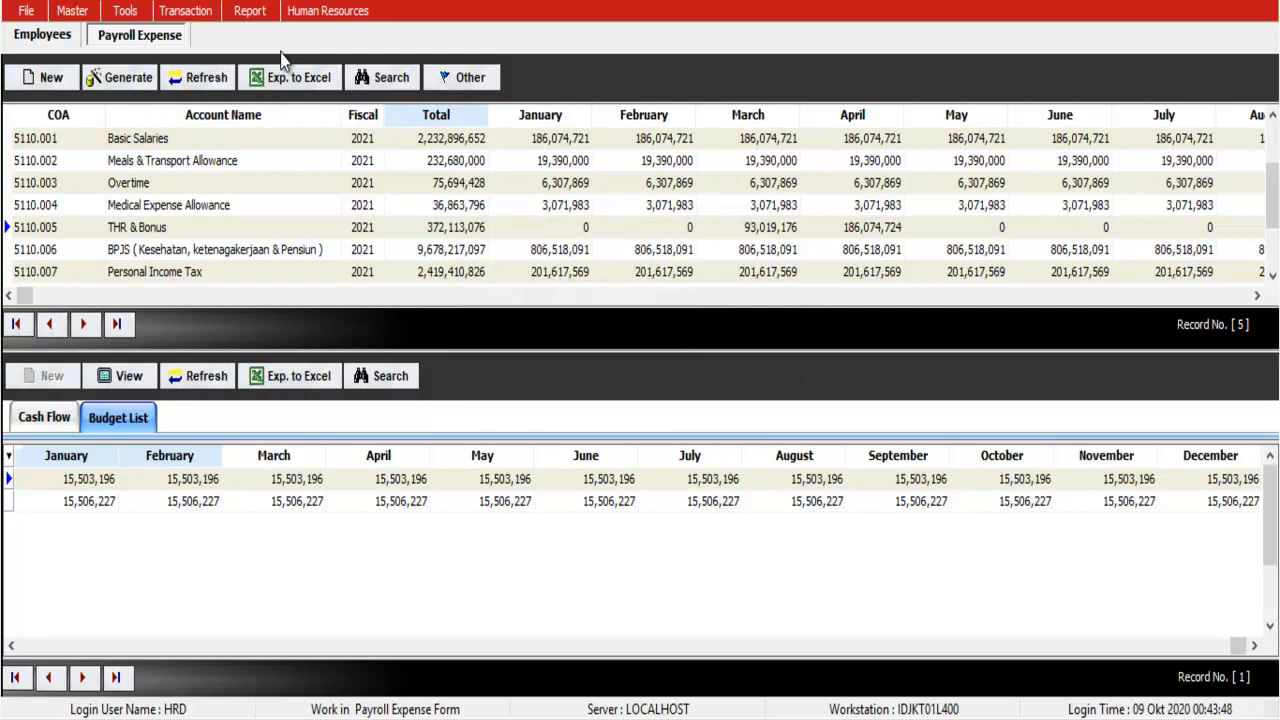
click(195, 12)
mouse_move(208, 64)
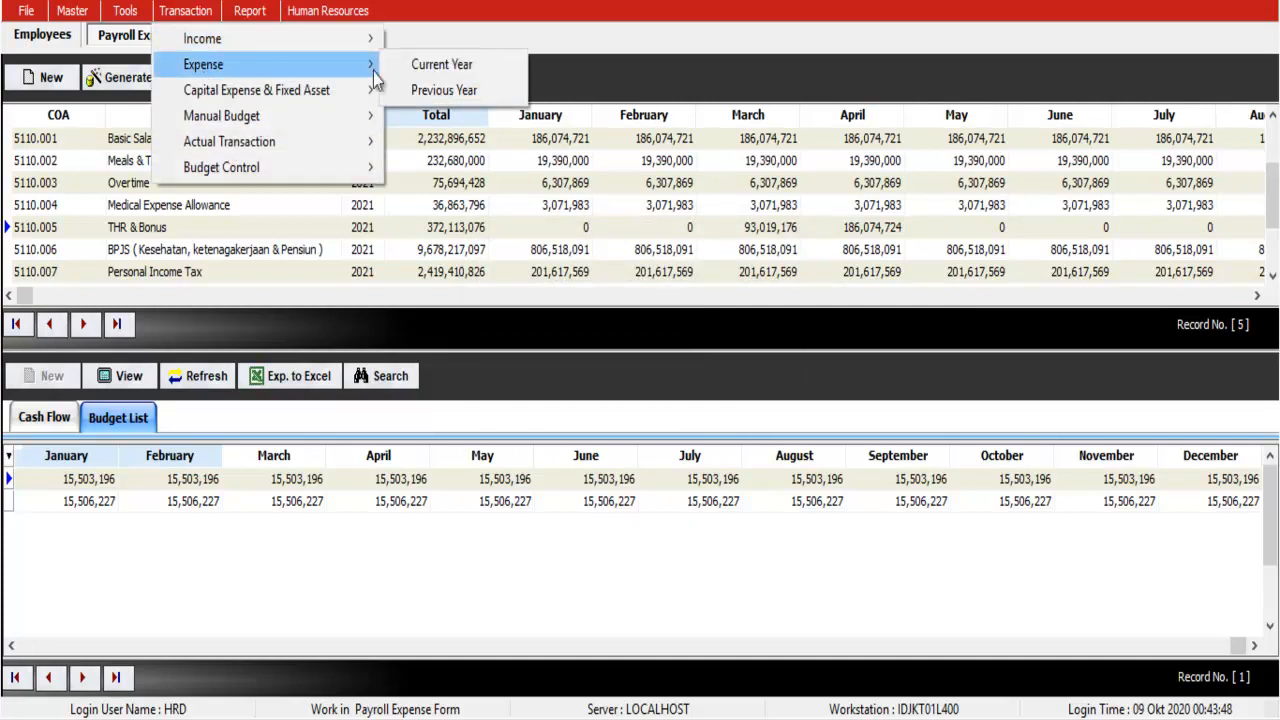
click(455, 66)
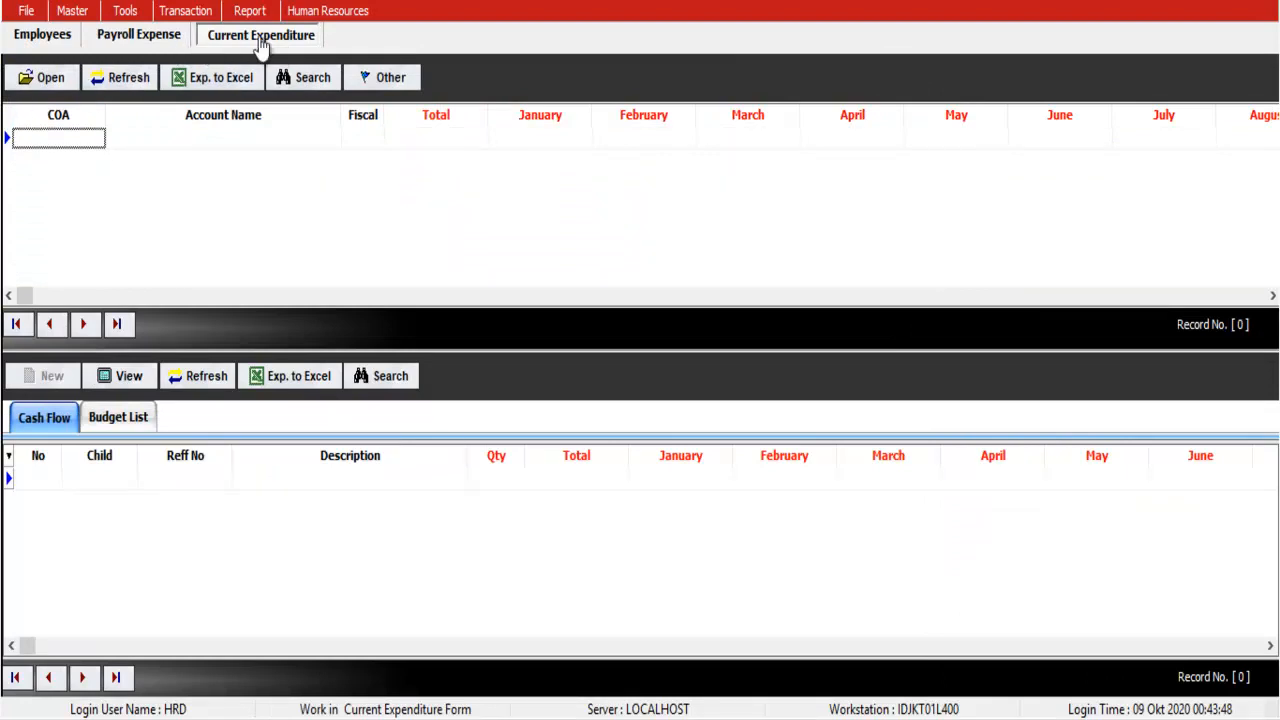
Step: Transfer the payroll expense to budget from Payroll Expense, confirming 'HR Budget Transferred!'
click(152, 38)
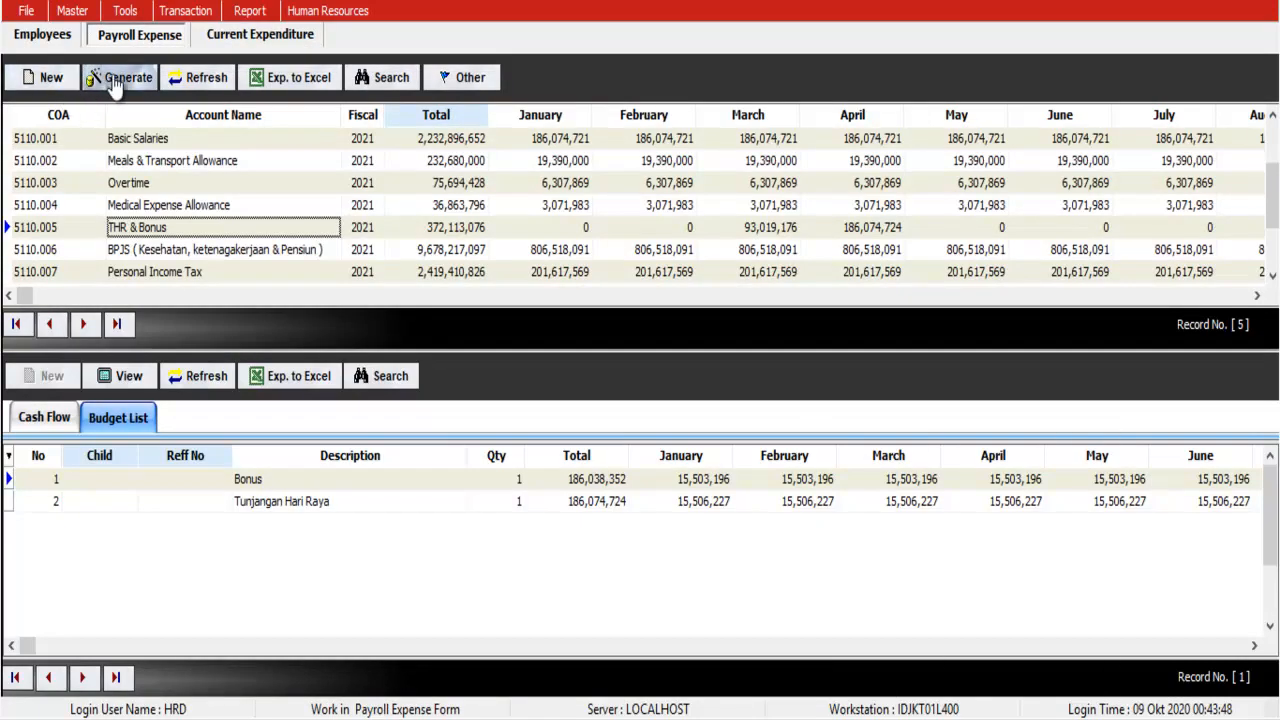
click(115, 85)
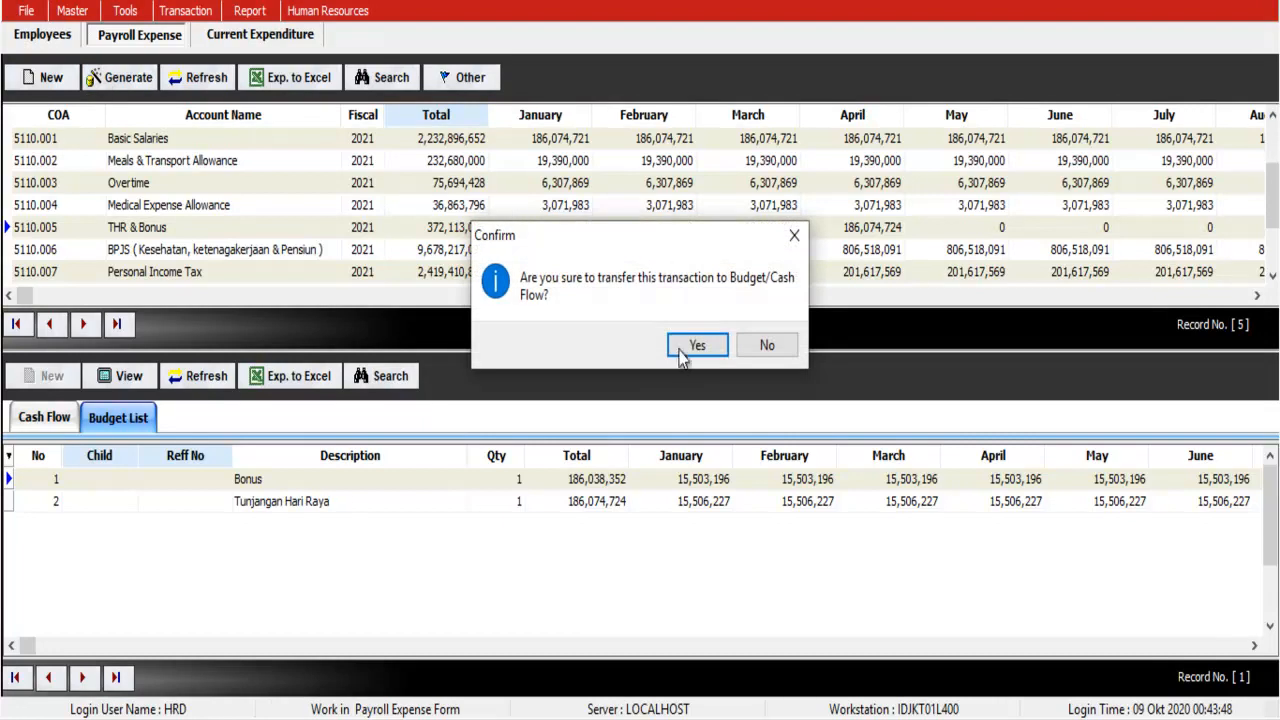
click(683, 350)
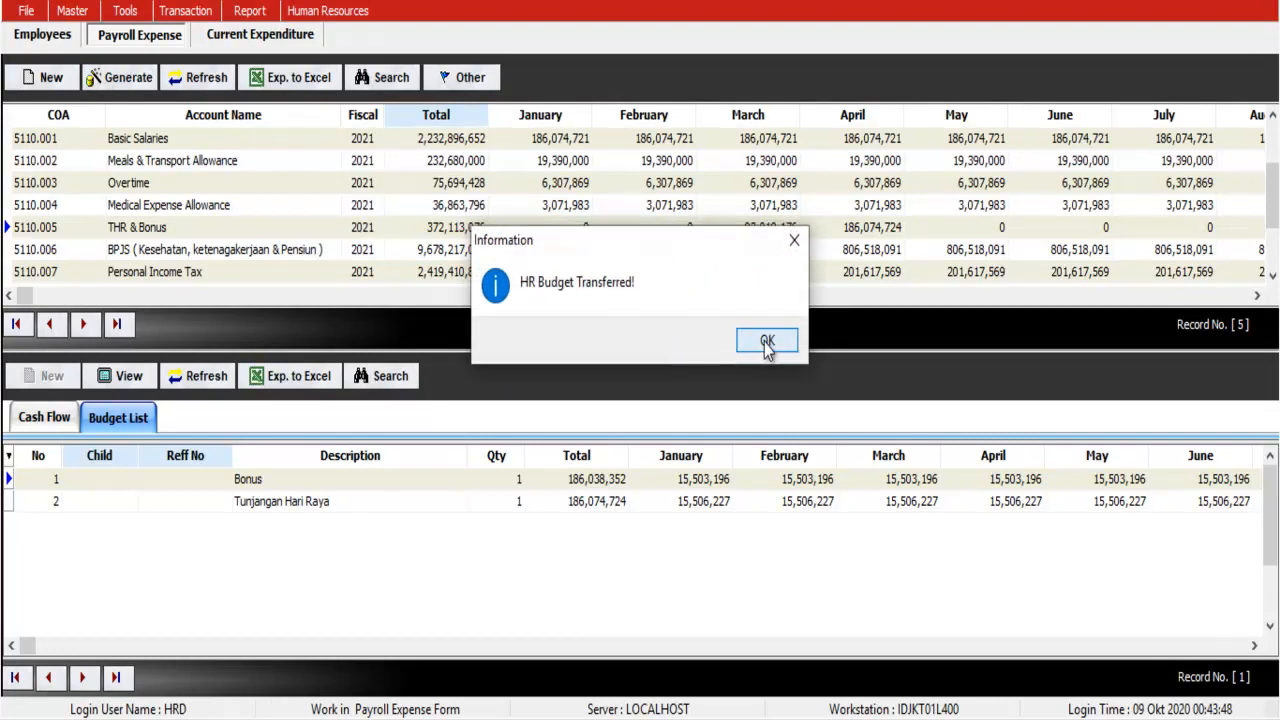
click(766, 343)
Step: Refresh Current Expenditure and review the transferred 2021 payroll accounts
click(262, 36)
click(132, 82)
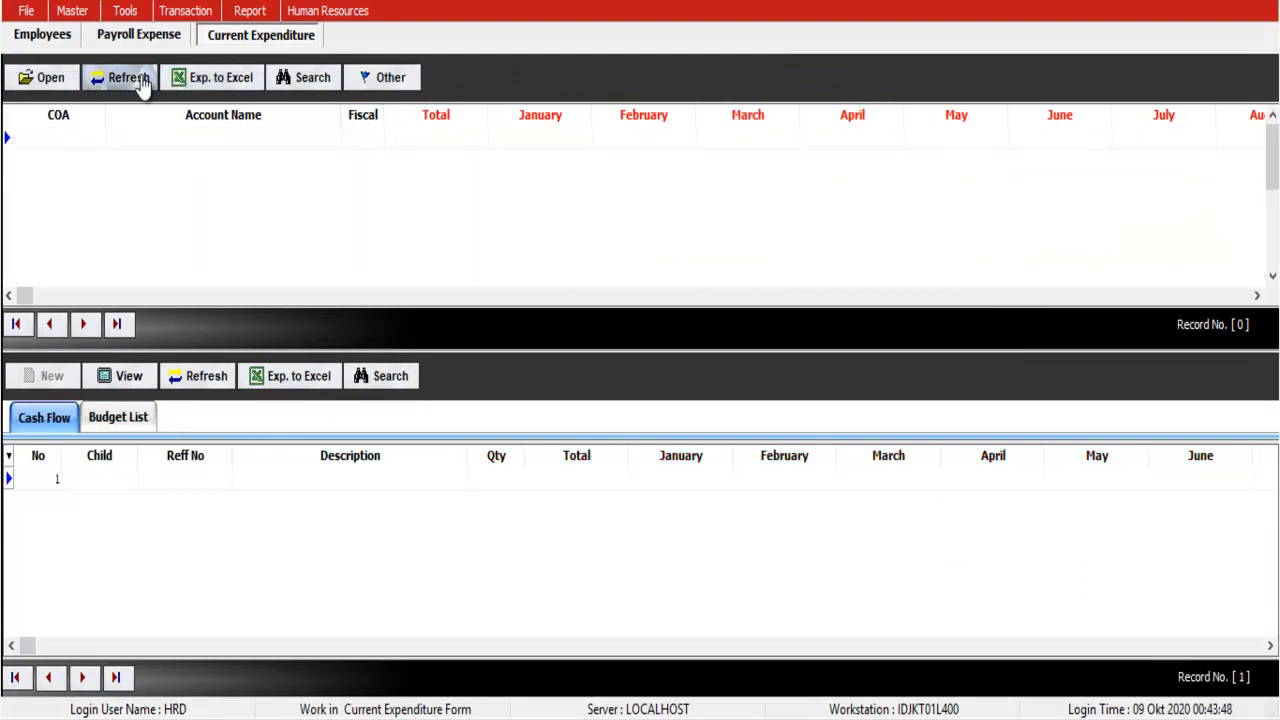
click(622, 170)
key(Down)
key(Down)
key(Down)
key(Down)
key(Down)
key(Down)
key(Down)
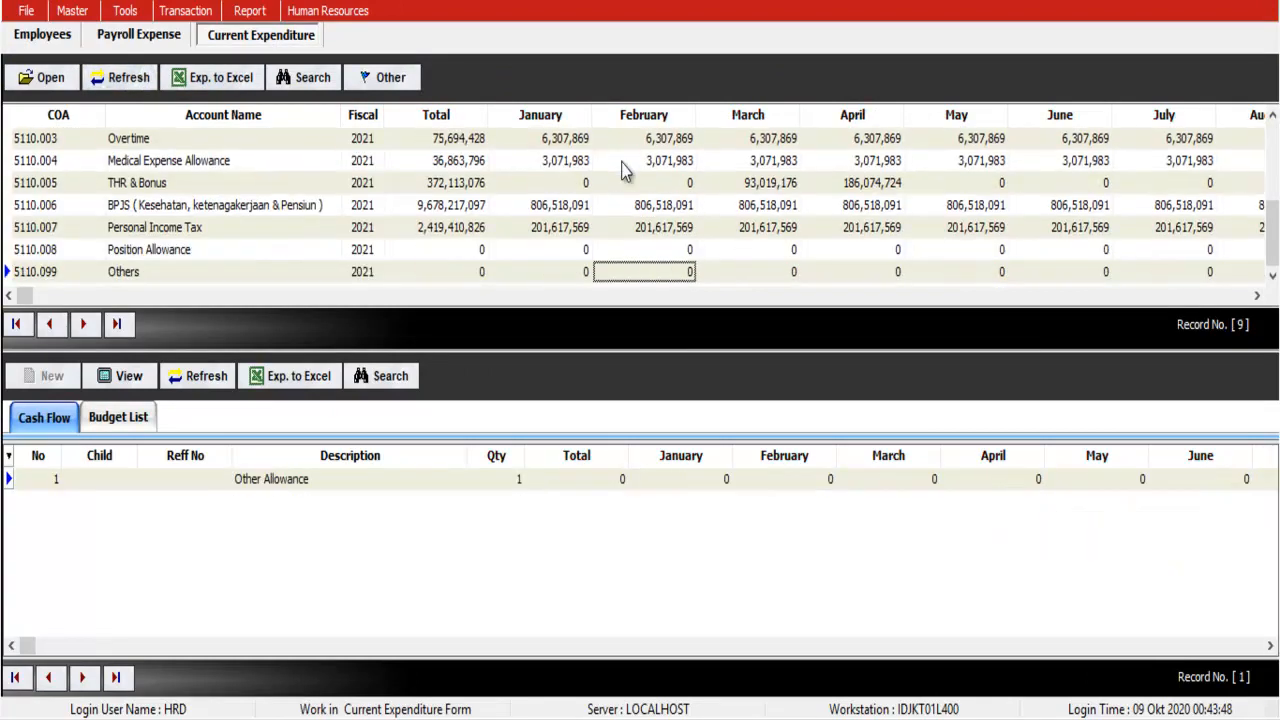
key(Up)
key(Up)
key(Up)
key(Up)
key(Up)
key(Up)
key(Up)
key(Up)
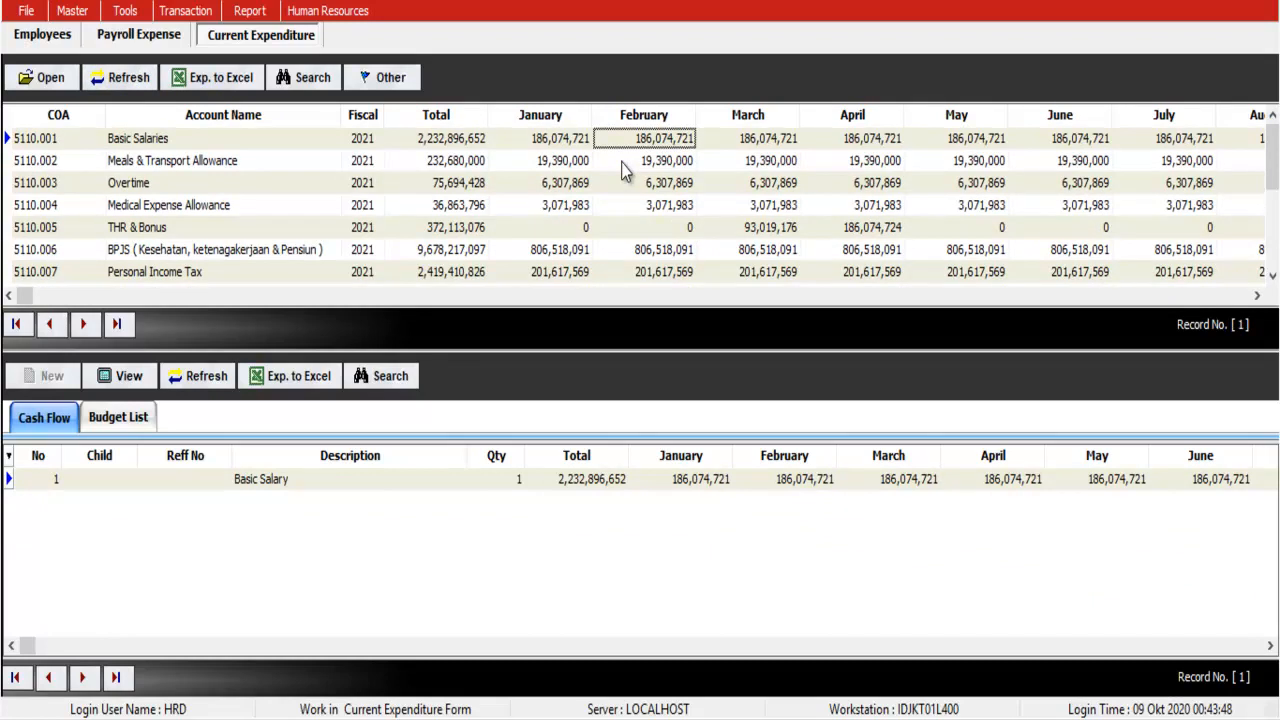
Step: Step through the expenditure accounts from Overtime to Basic Salaries and THR & Bonus
click(342, 20)
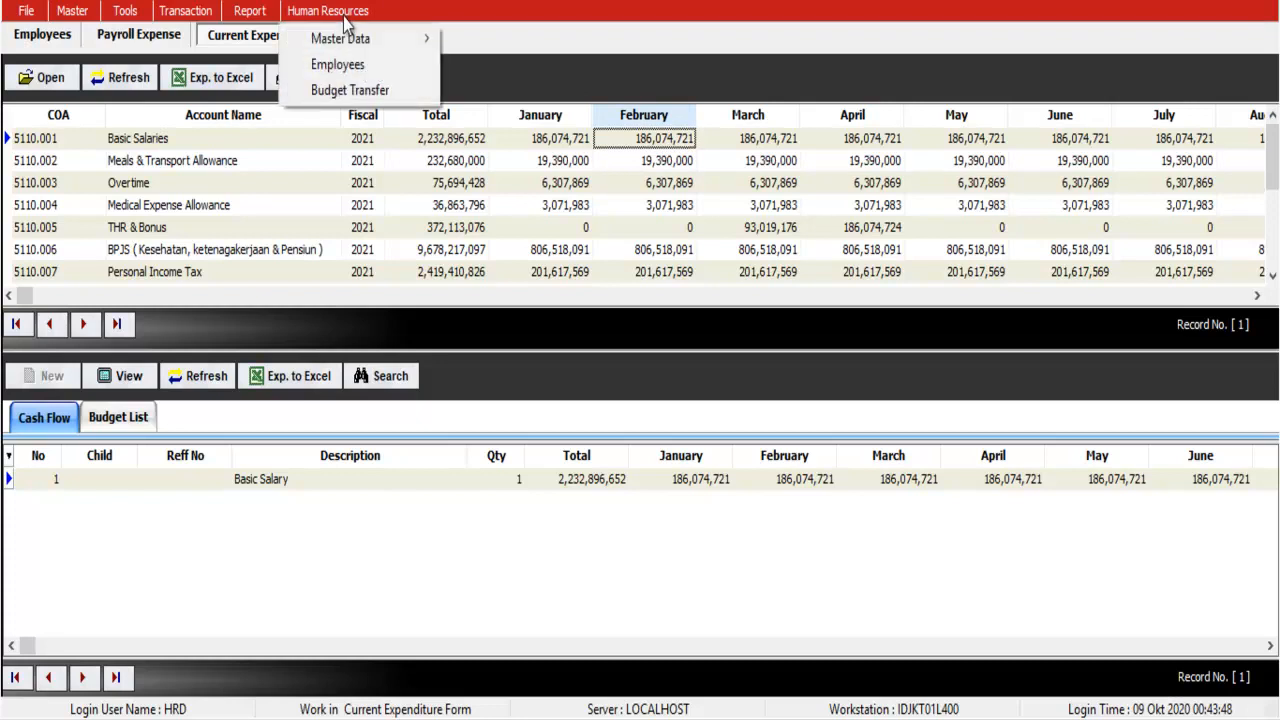
click(203, 190)
key(Down)
key(Down)
key(Down)
key(Down)
key(Down)
key(Down)
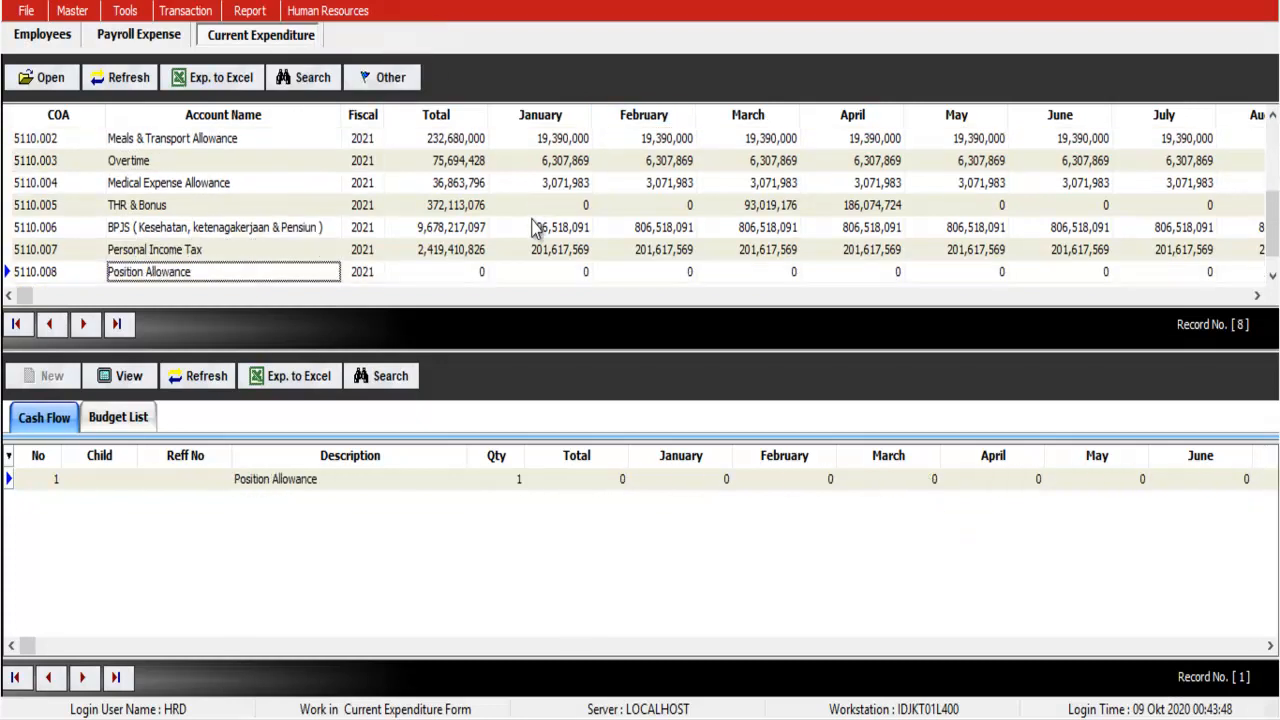
key(Up)
key(Up)
key(Up)
key(Up)
key(Up)
key(Up)
key(Up)
key(Up)
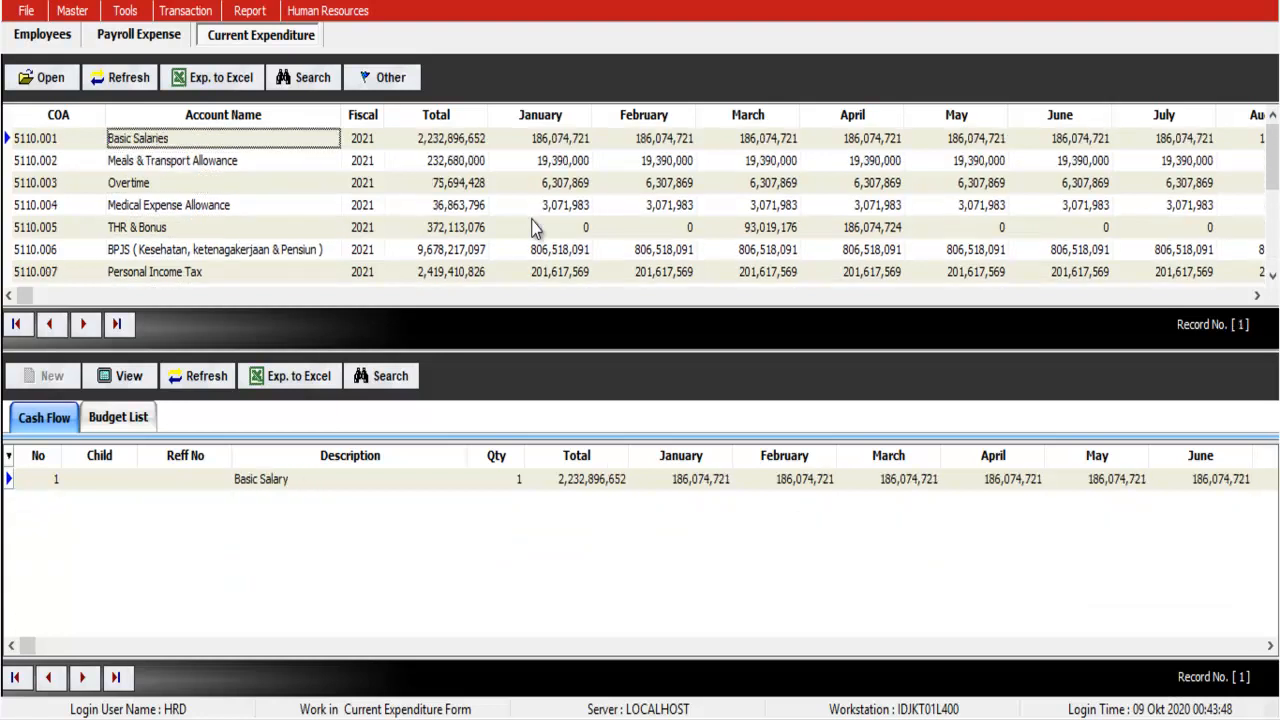
key(Down)
key(Down)
key(Down)
key(Down)
key(Down)
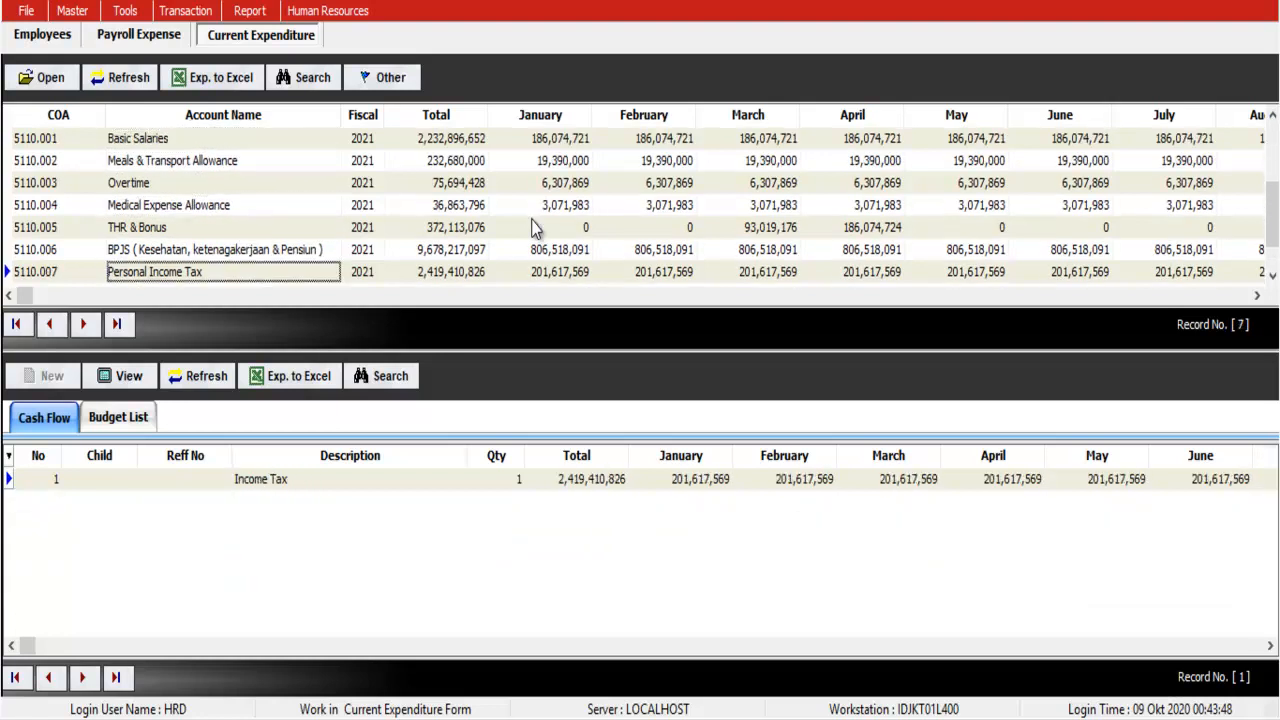